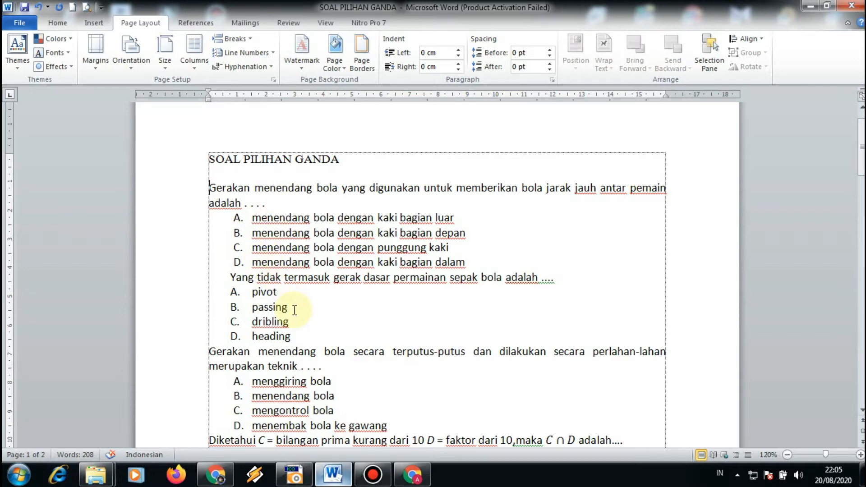
- Remove the left indent from the question beginning "Yang tidak termasuk gerak dasar permainan sepak bola"
click(230, 278)
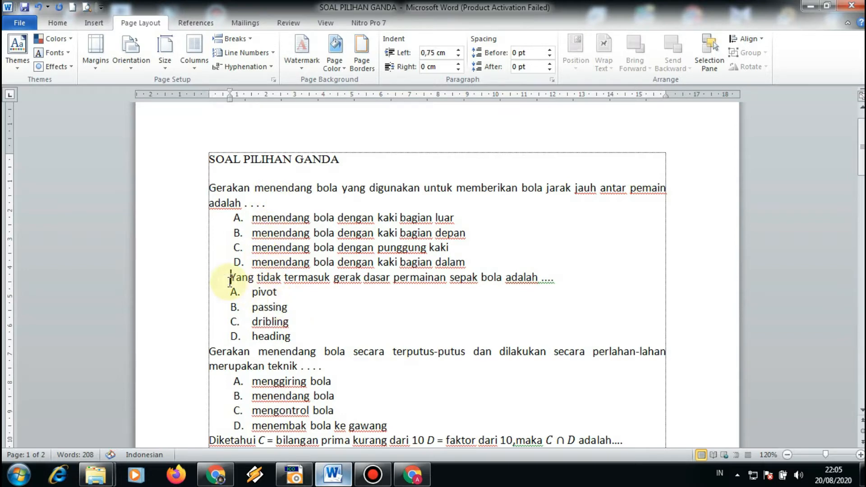
key(BackSpace)
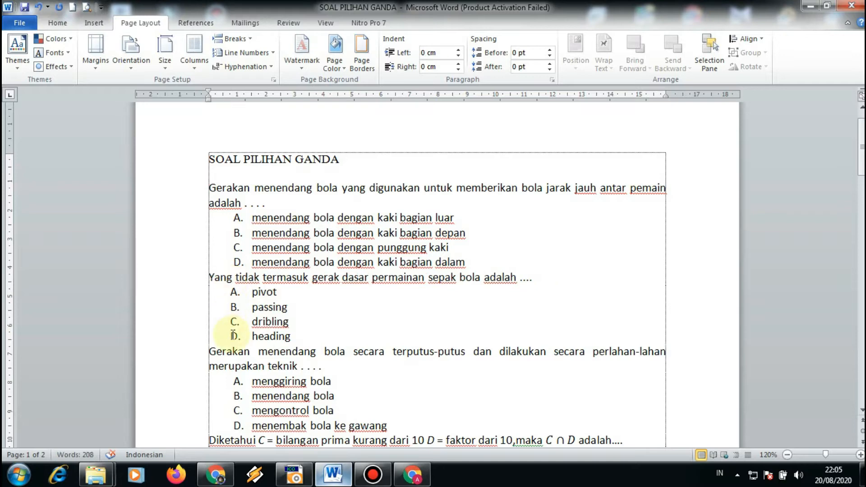
- Check the layout of the remaining multiple-choice questions, and save and minimize the document
scroll(233, 336, down, 2)
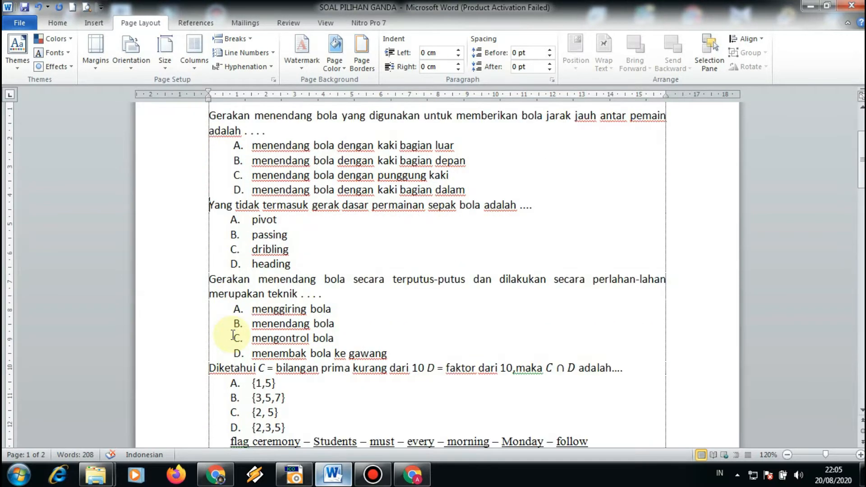
click(209, 369)
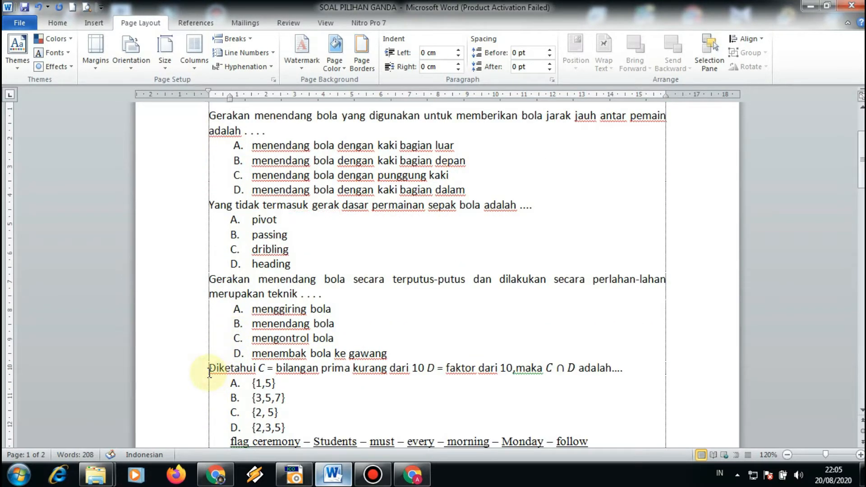
scroll(209, 369, down, 2)
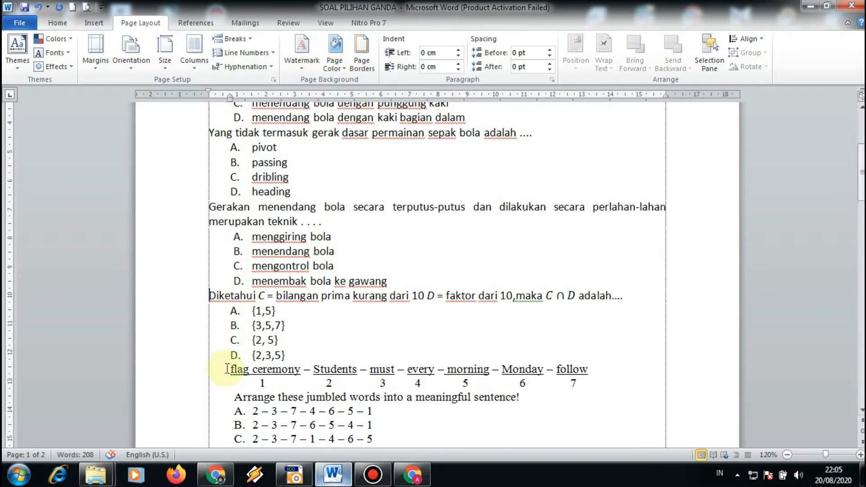
click(227, 369)
scroll(227, 369, down, 3)
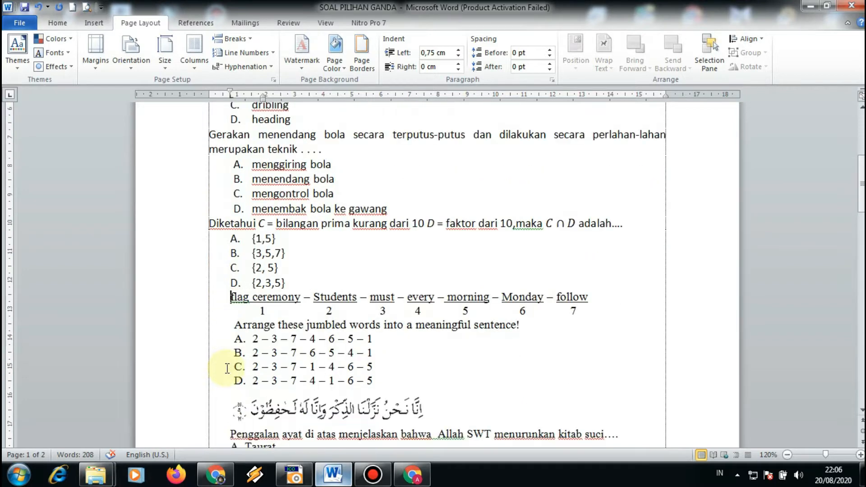
scroll(227, 369, down, 3)
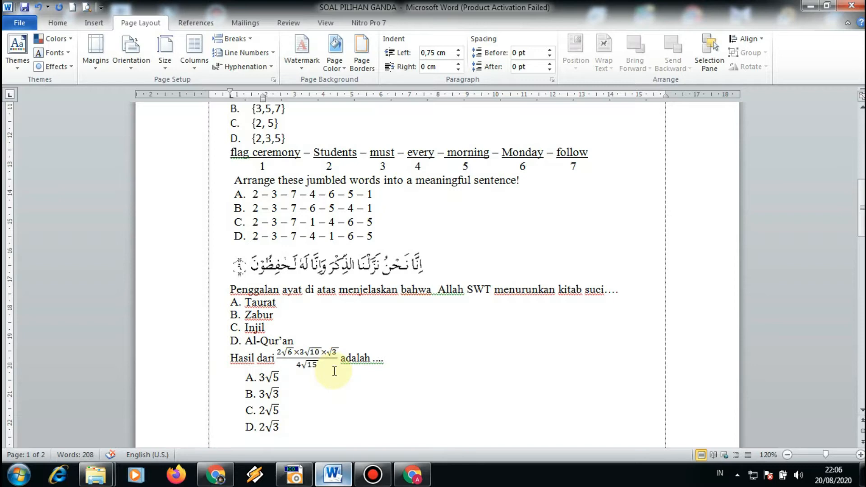
scroll(334, 370, up, 5)
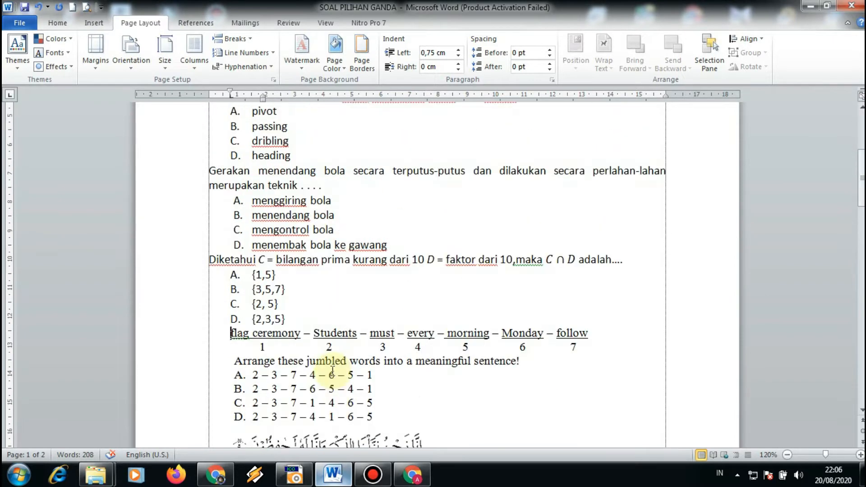
scroll(218, 294, up, 3)
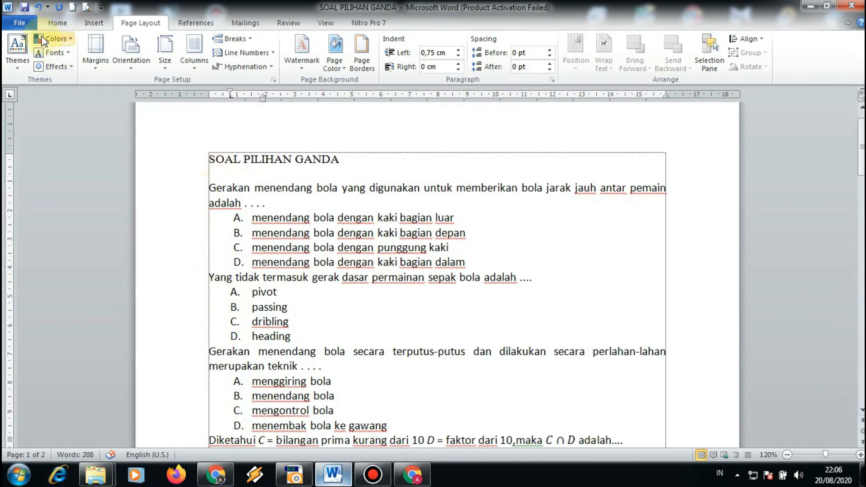
click(26, 10)
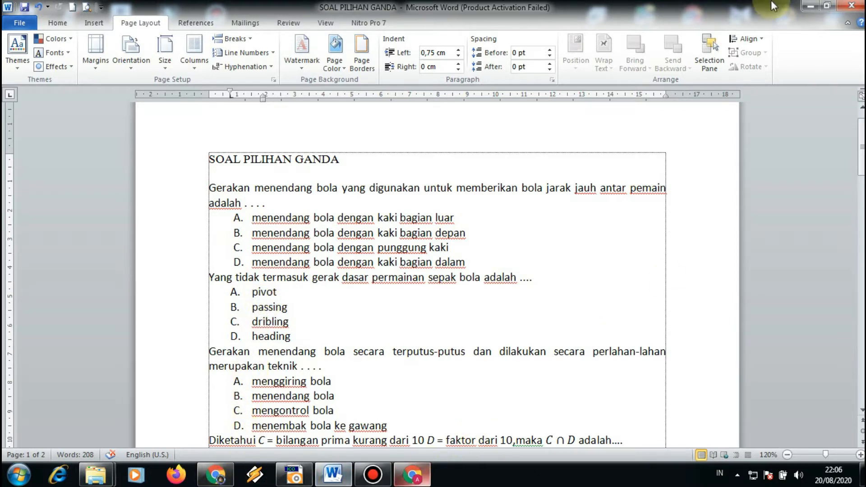
click(811, 18)
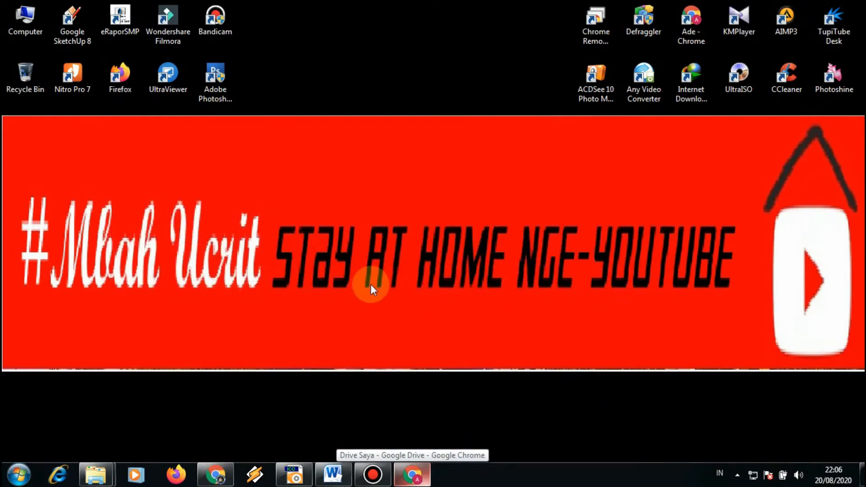
click(414, 480)
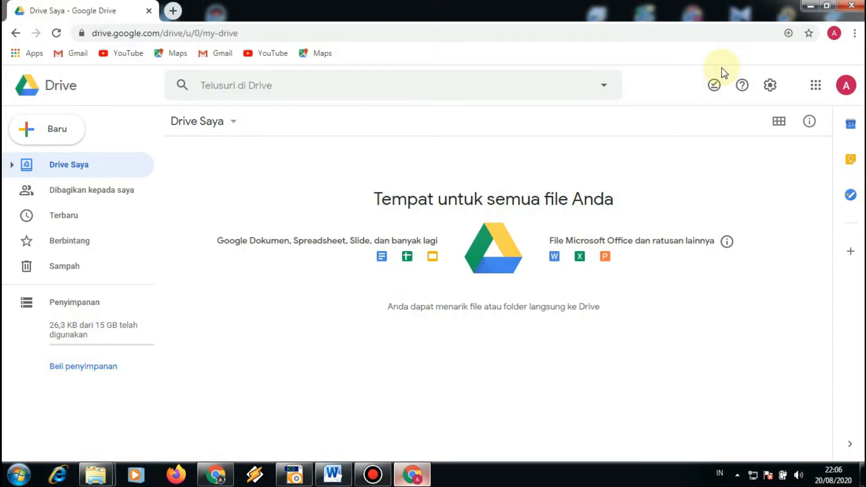
click(807, 6)
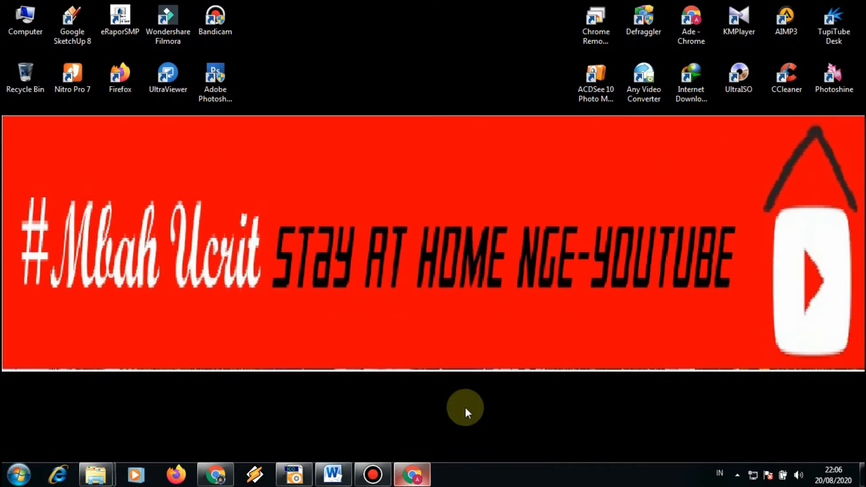
click(413, 474)
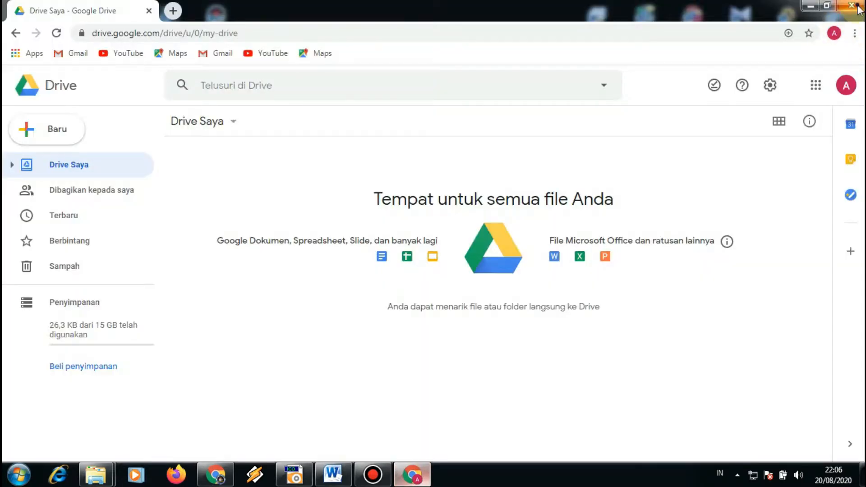
click(379, 259)
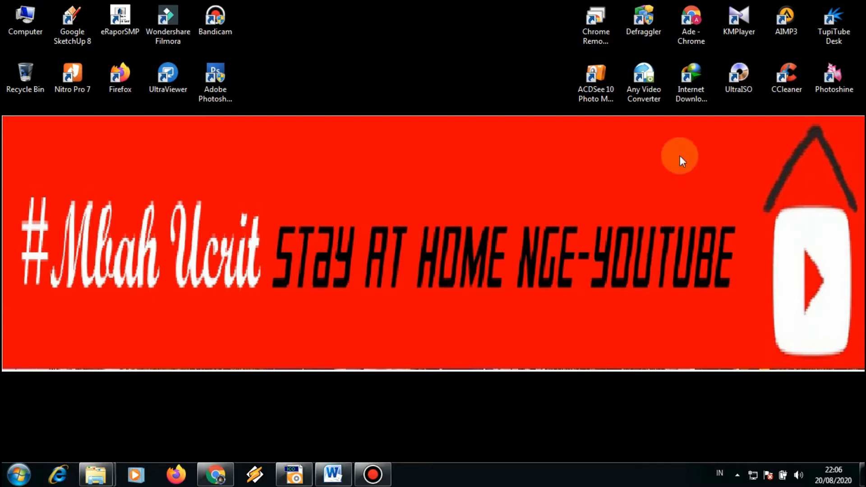
- Switch to a maximized Chrome window, search Google for "google drive" and open the Drive sign-in result
double_click(693, 28)
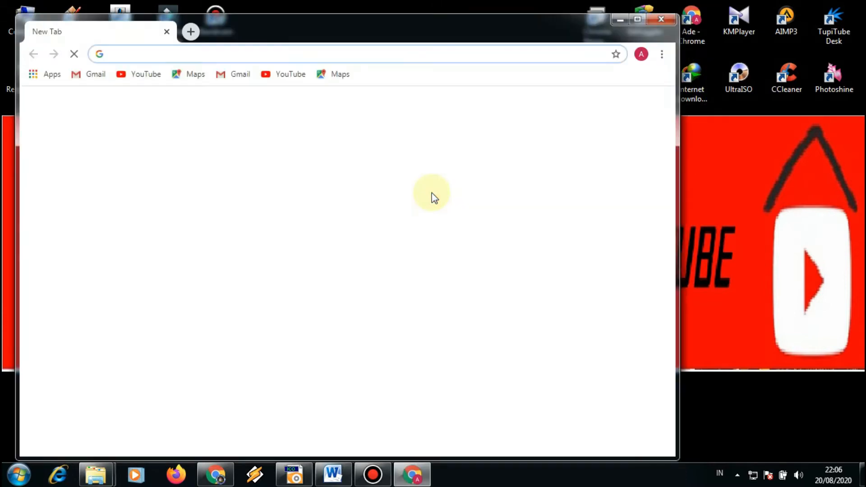
click(635, 19)
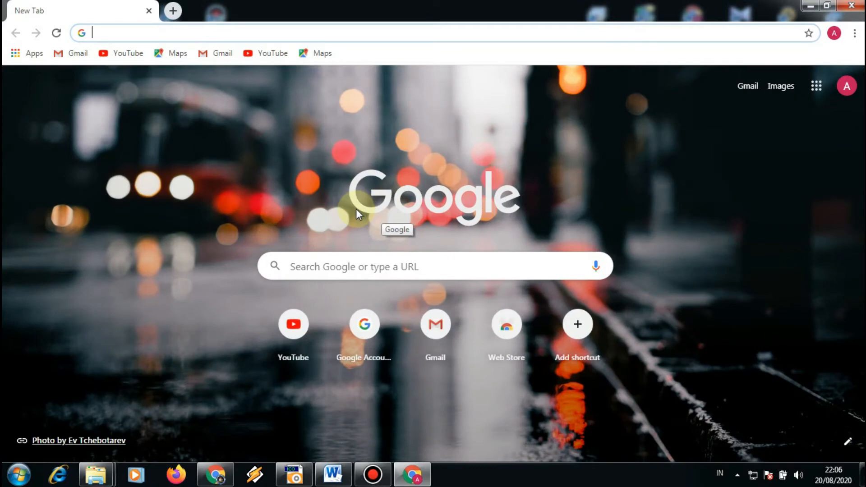
click(314, 263)
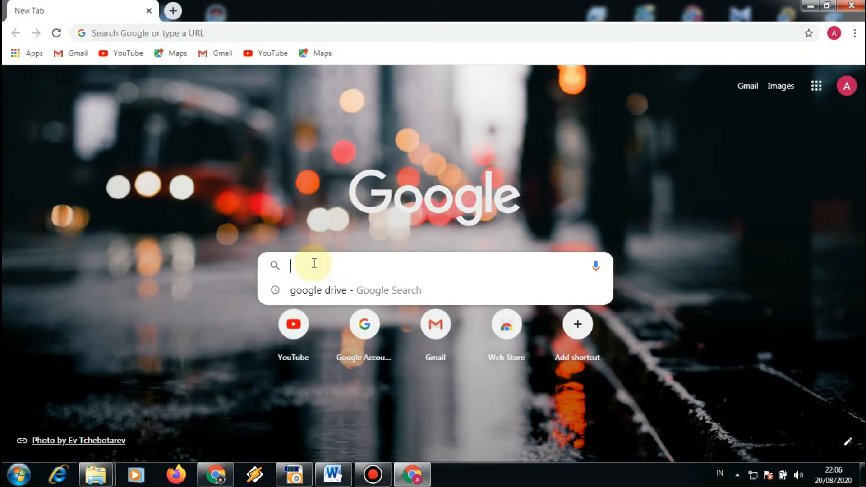
click(311, 298)
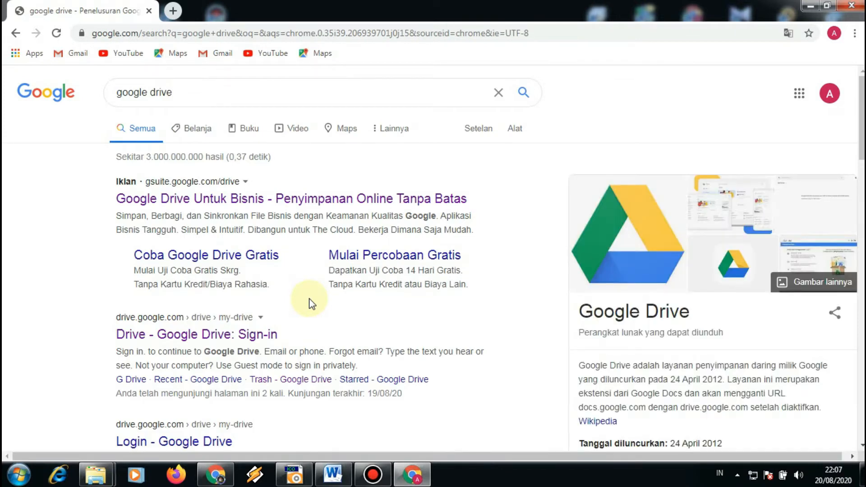
click(257, 337)
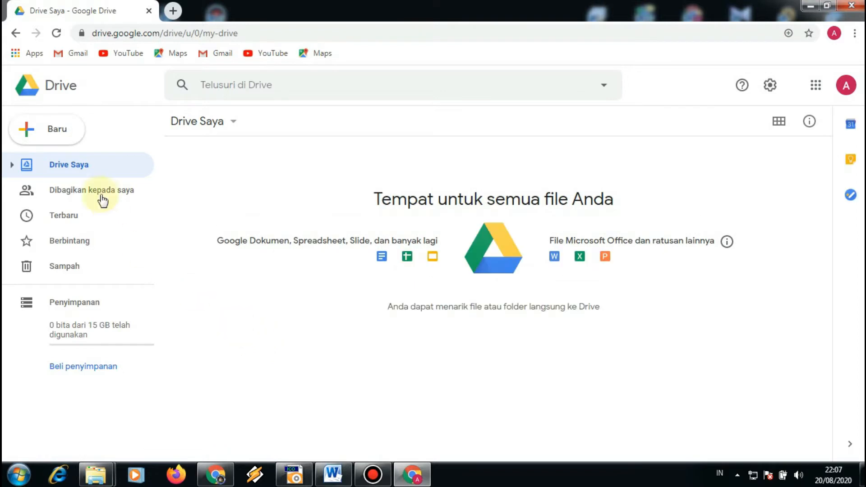
- Create a blank Google Form from My Drive
click(62, 140)
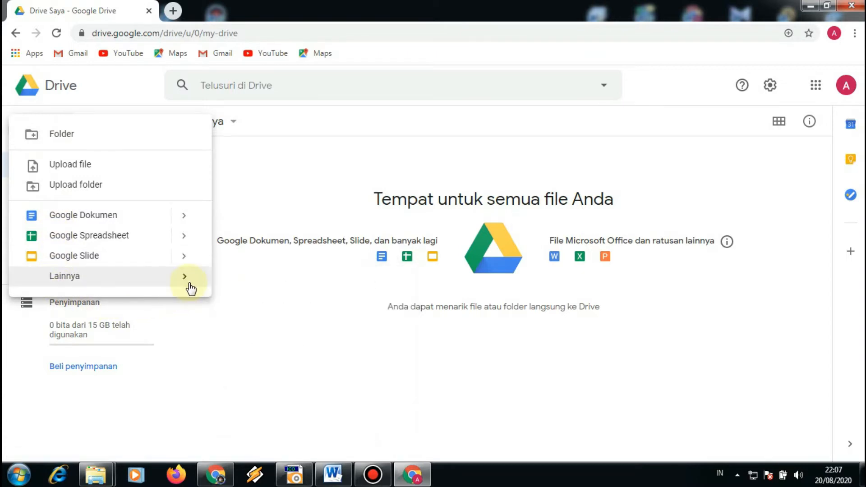
mouse_move(184, 286)
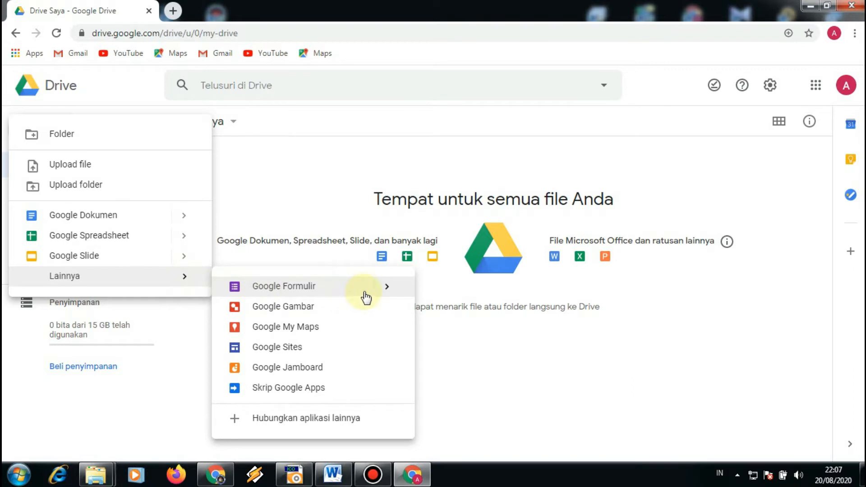
mouse_move(387, 287)
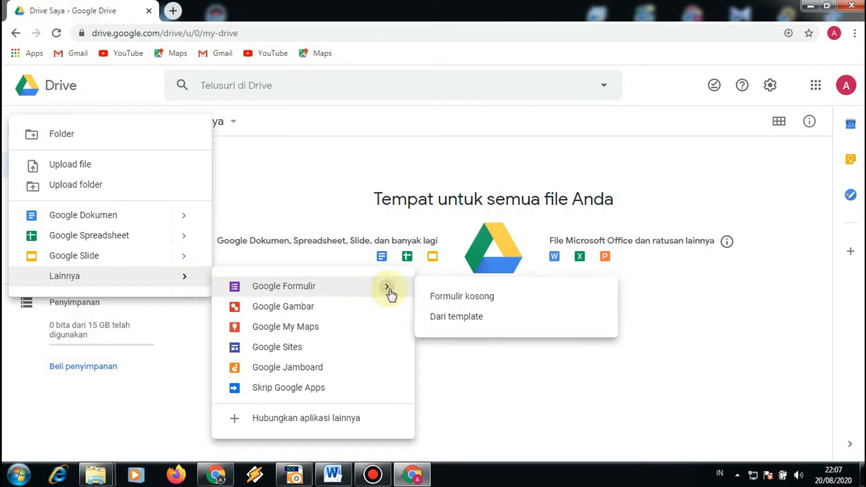
click(436, 296)
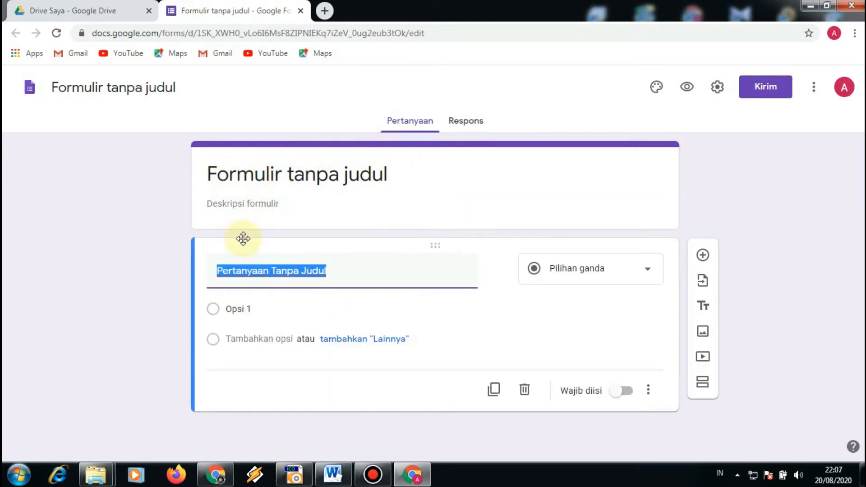
- Return to My Drive and upload the Word file SOAL PILIHAN GANDA from the Documents library
click(107, 12)
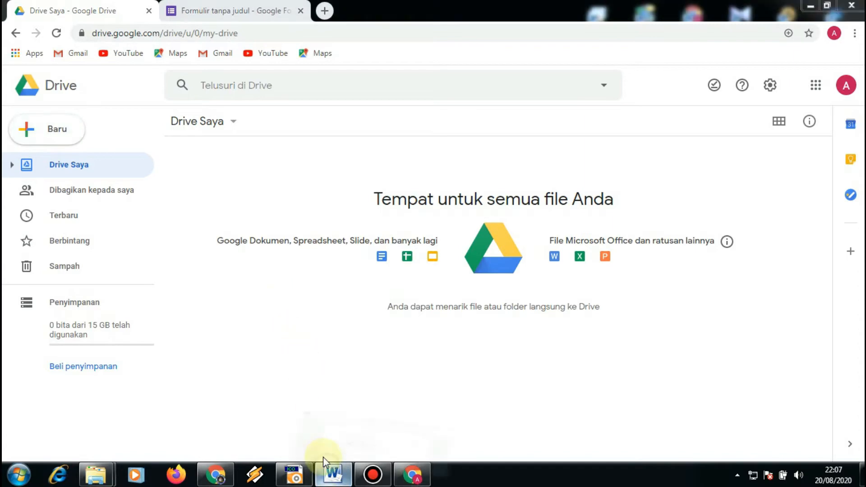
click(332, 473)
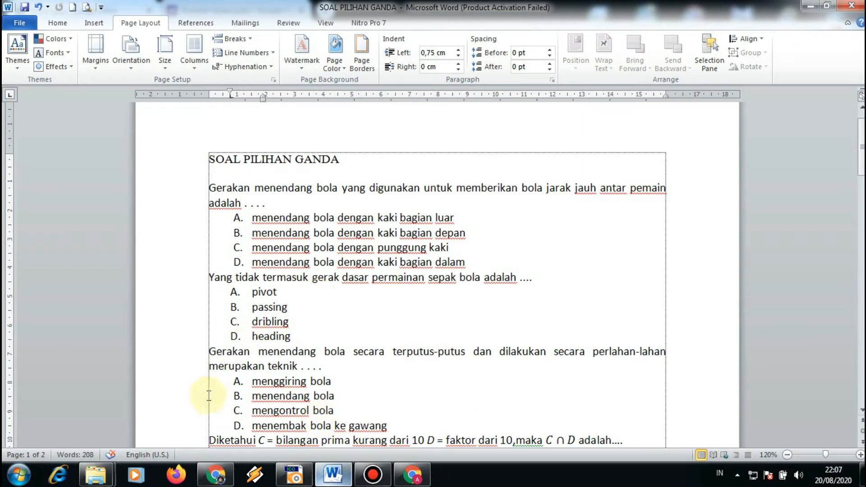
click(408, 478)
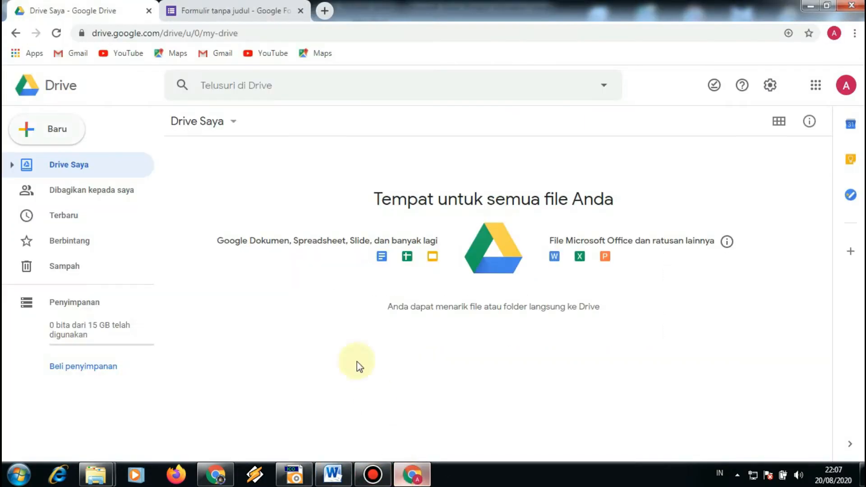
right_click(267, 199)
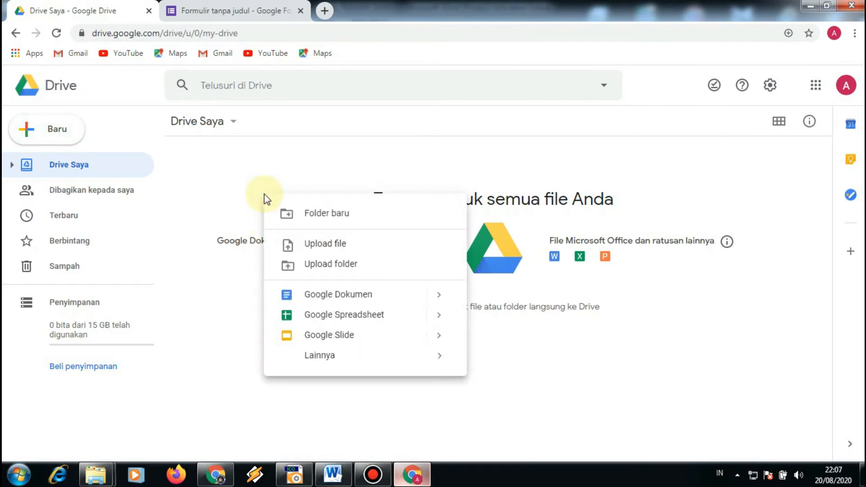
click(334, 246)
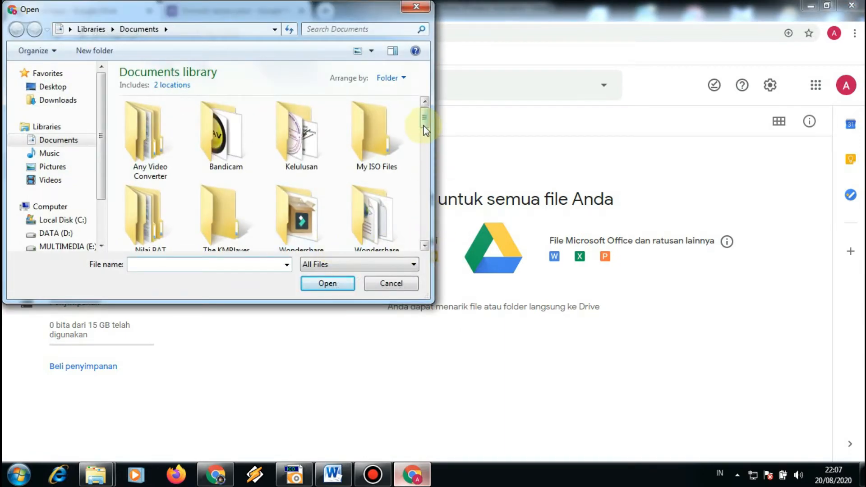
drag(425, 128, 426, 221)
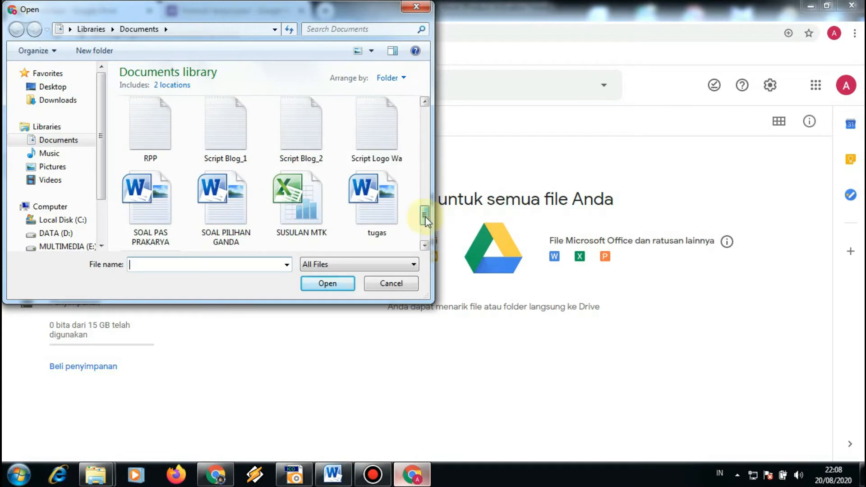
double_click(247, 205)
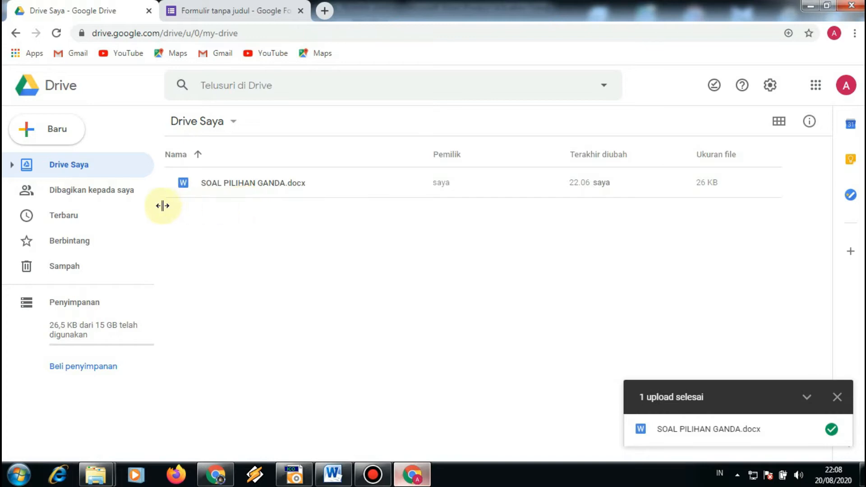
- Dismiss the upload notice and open the preview of SOAL PILIHAN GANDA.docx
click(232, 187)
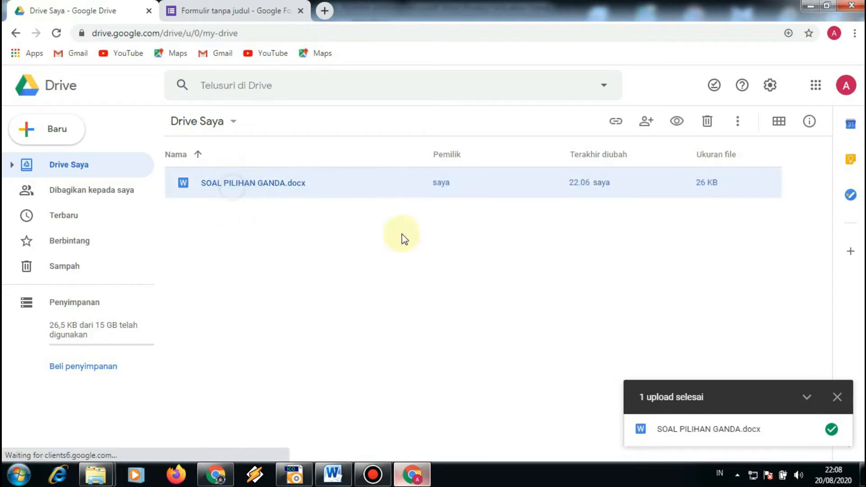
click(837, 397)
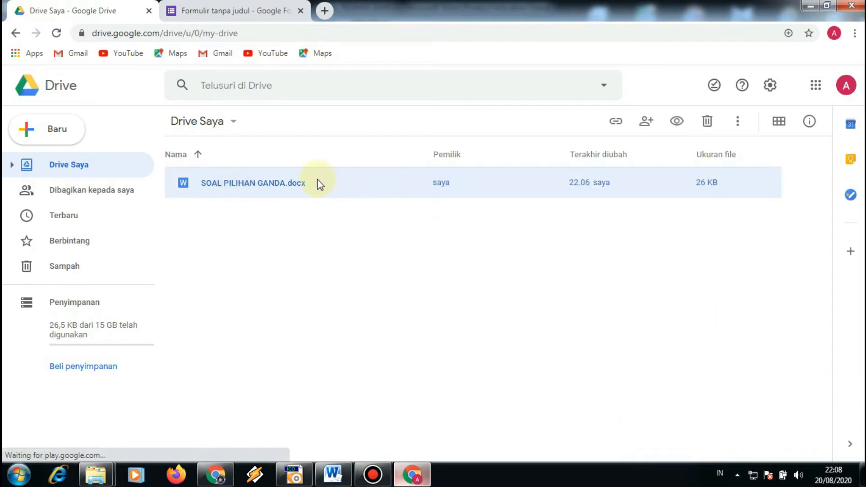
right_click(280, 188)
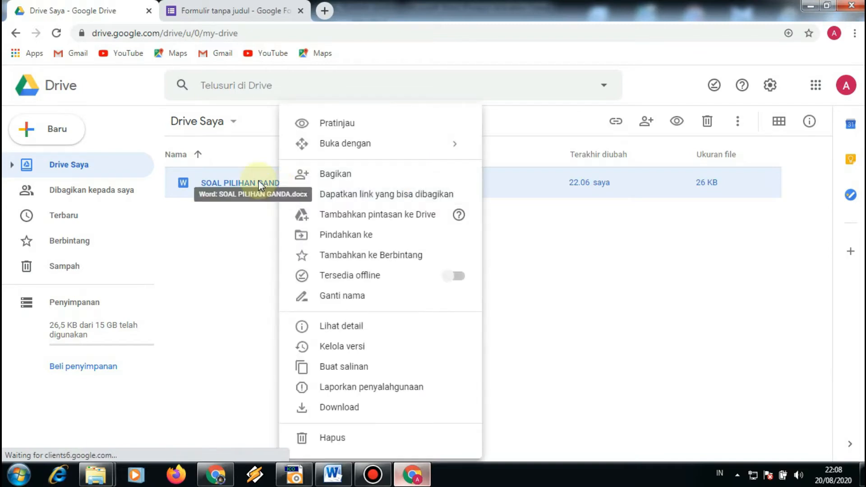
click(259, 182)
double_click(258, 183)
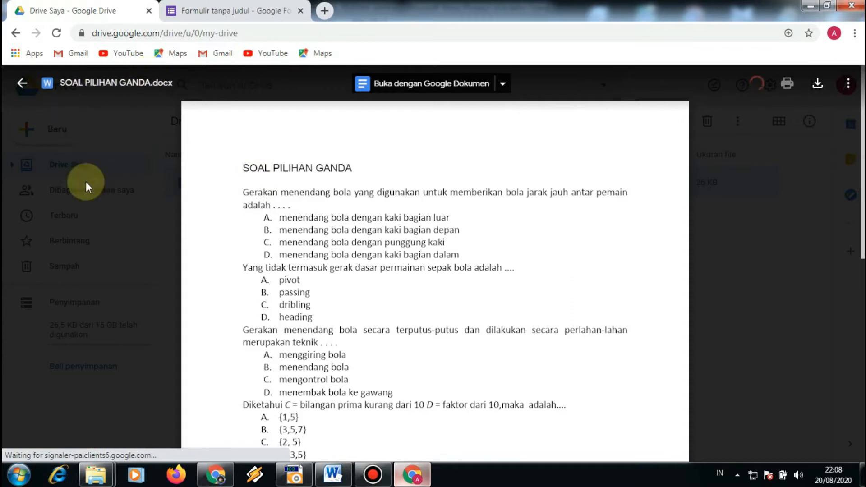
- Open SOAL PILIHAN GANDA.docx from its preview with Google Docs
click(501, 85)
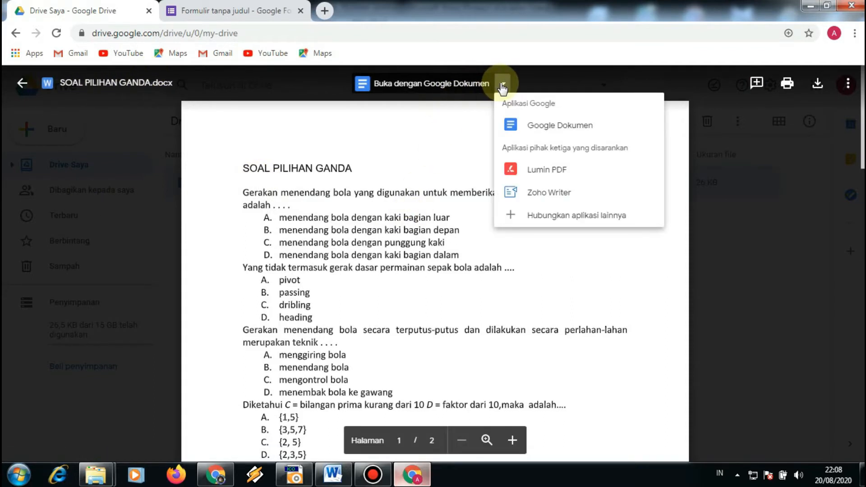
click(527, 126)
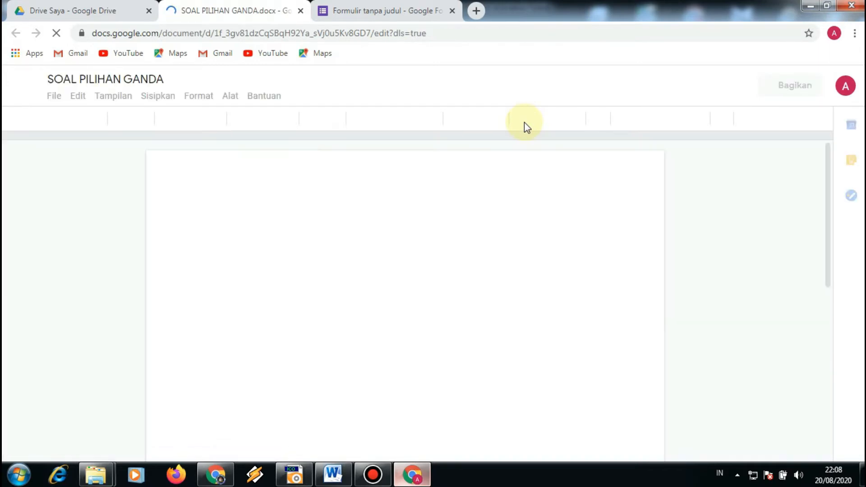
click(399, 15)
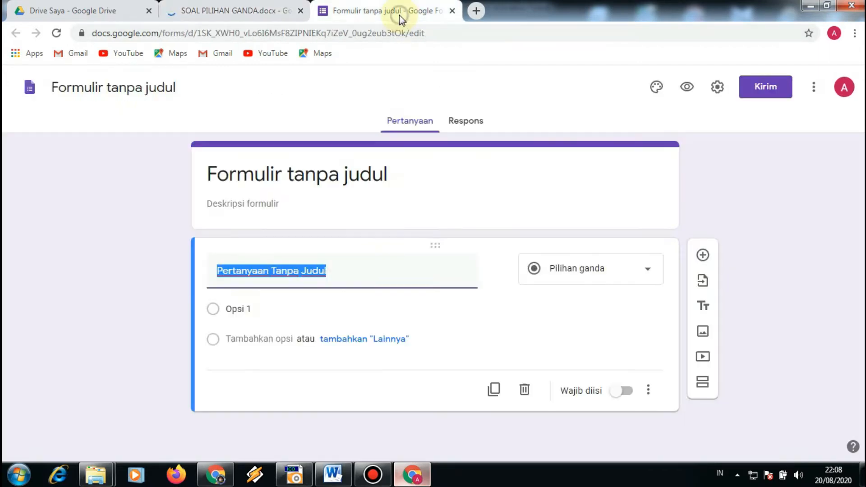
click(271, 13)
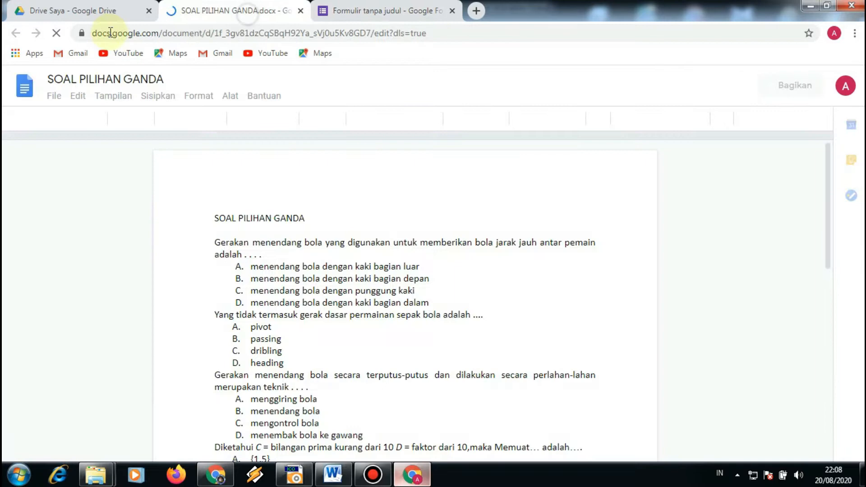
- Read through the questions in the Drive preview of SOAL PILIHAN GANDA.docx and glance at the blank form
click(83, 12)
click(358, 249)
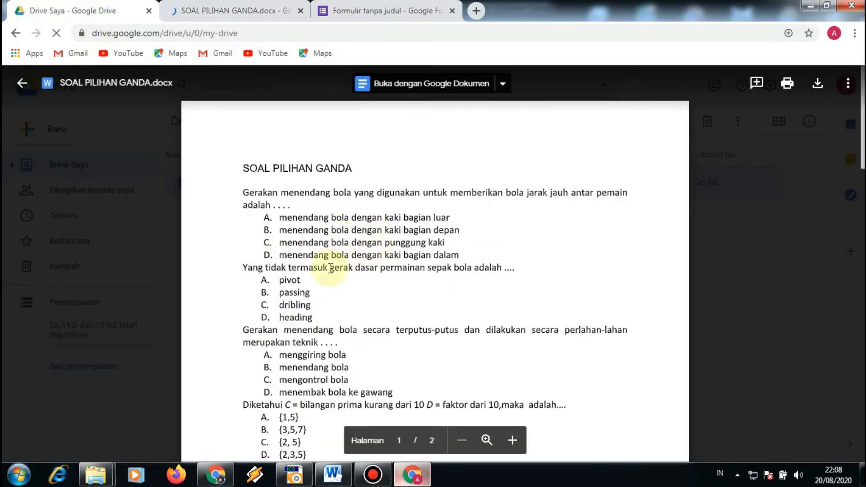
scroll(329, 271, down, 1)
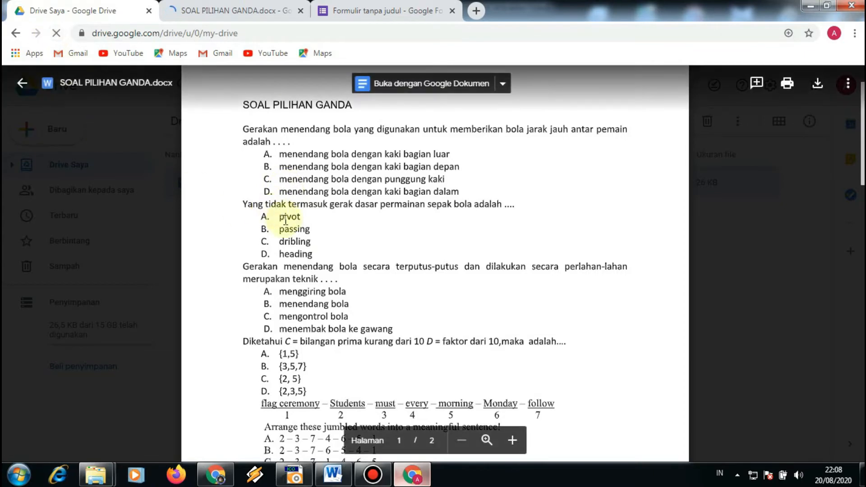
scroll(287, 220, down, 2)
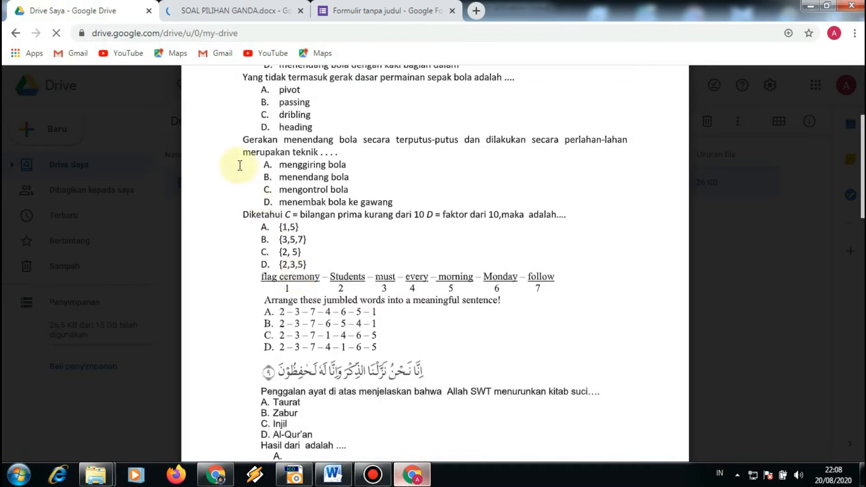
scroll(239, 165, up, 3)
click(361, 17)
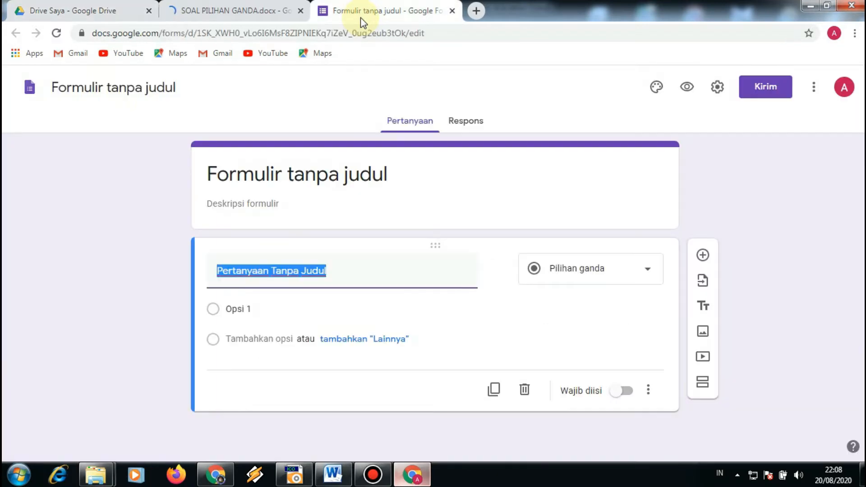
- Check the questions in the opened .docx file and save it as a Google Docs document
click(267, 9)
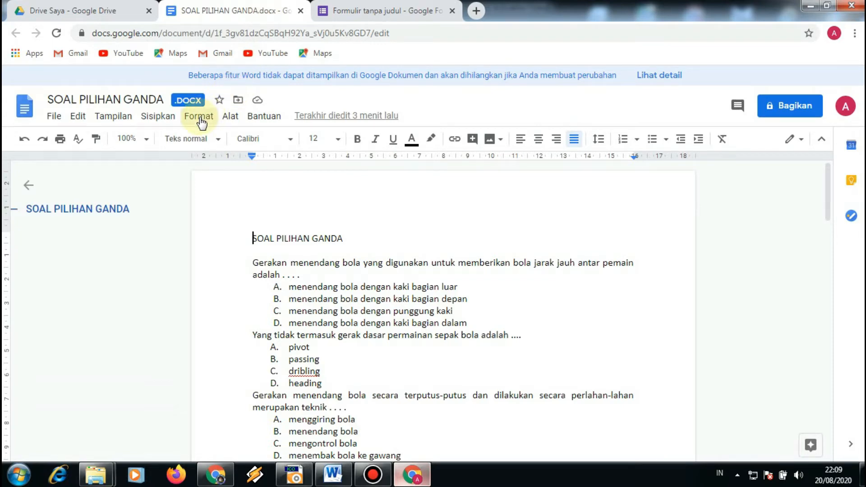
scroll(261, 285, down, 15)
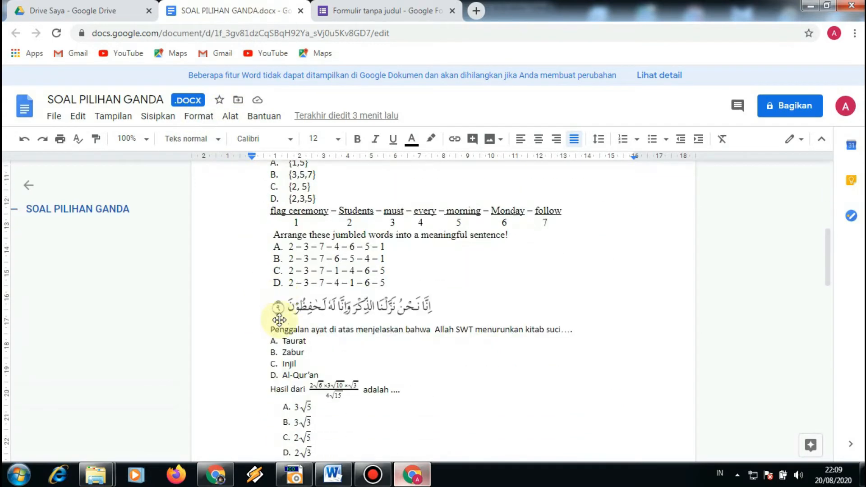
scroll(279, 319, down, 2)
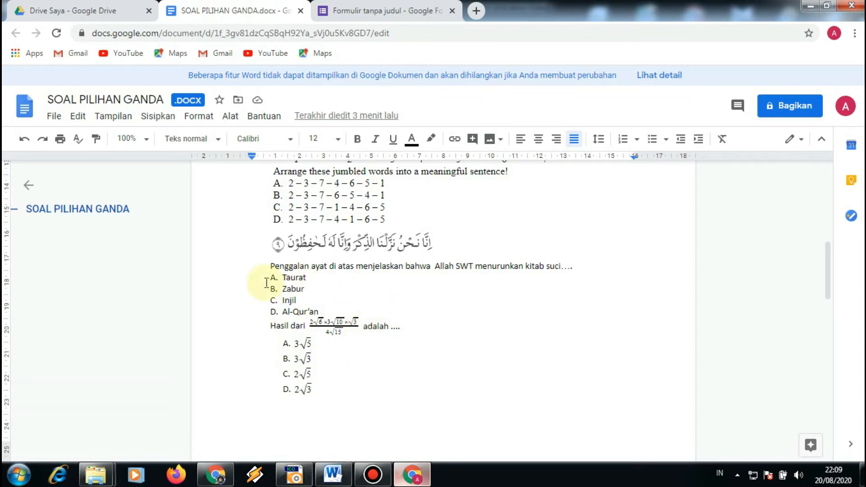
click(53, 117)
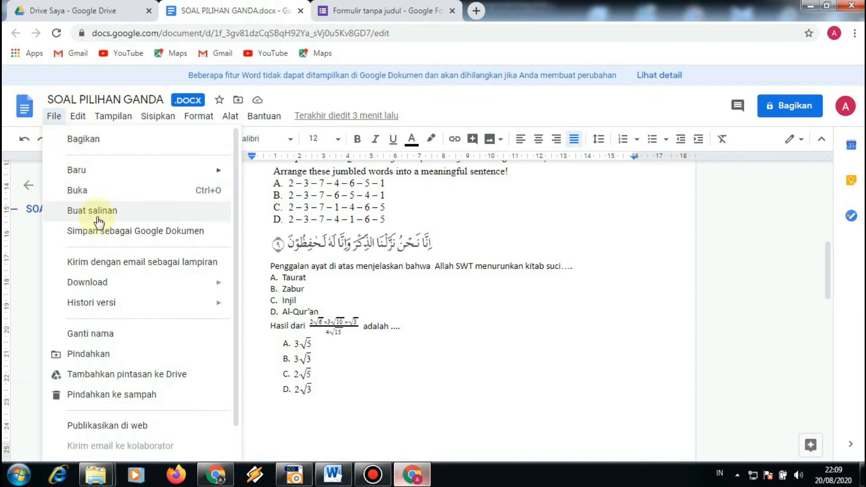
click(104, 233)
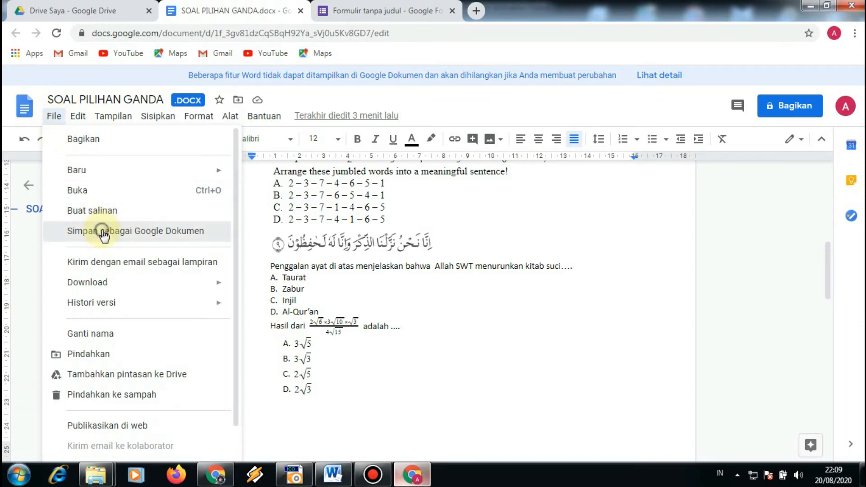
click(103, 232)
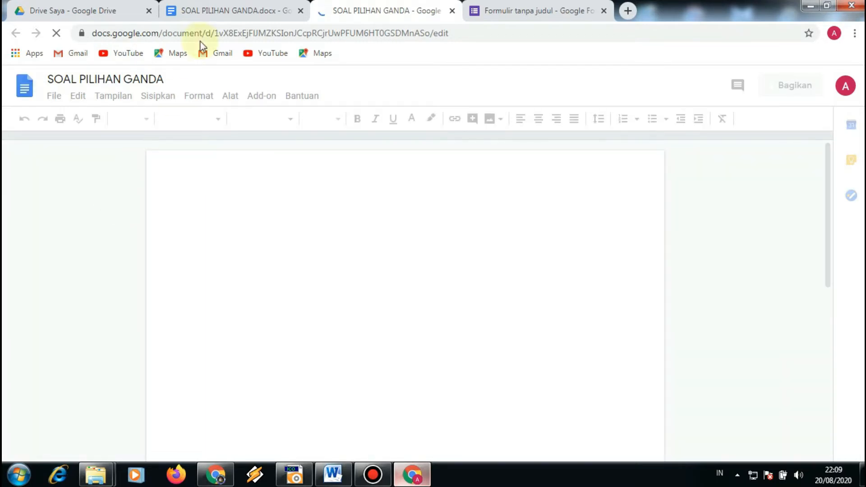
- Compare the converted Google Docs version with the .docx version and close the .docx tab
click(218, 11)
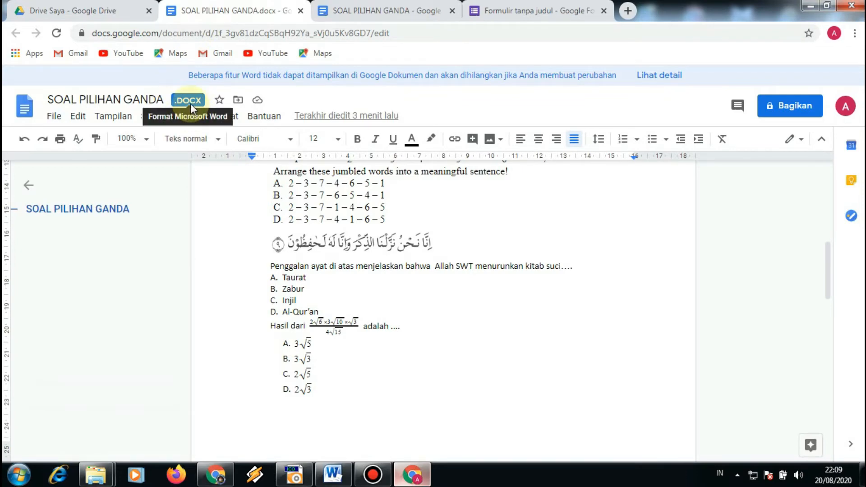
click(356, 9)
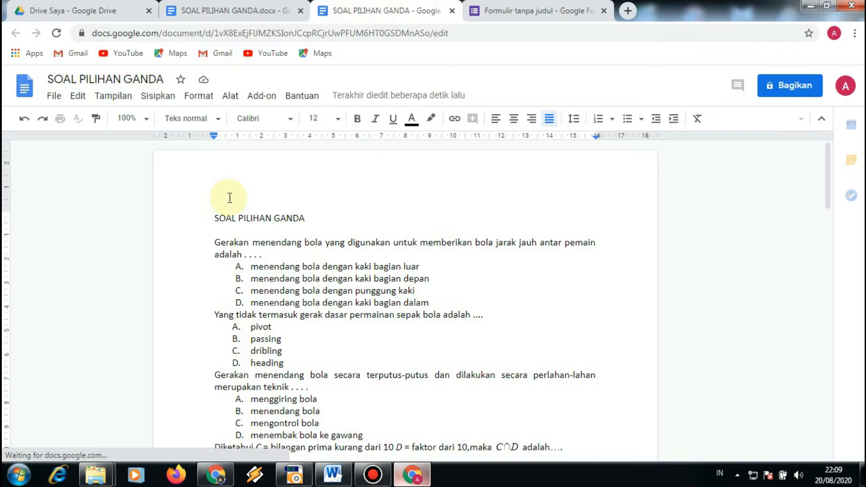
scroll(271, 315, down, 4)
scroll(315, 266, down, 4)
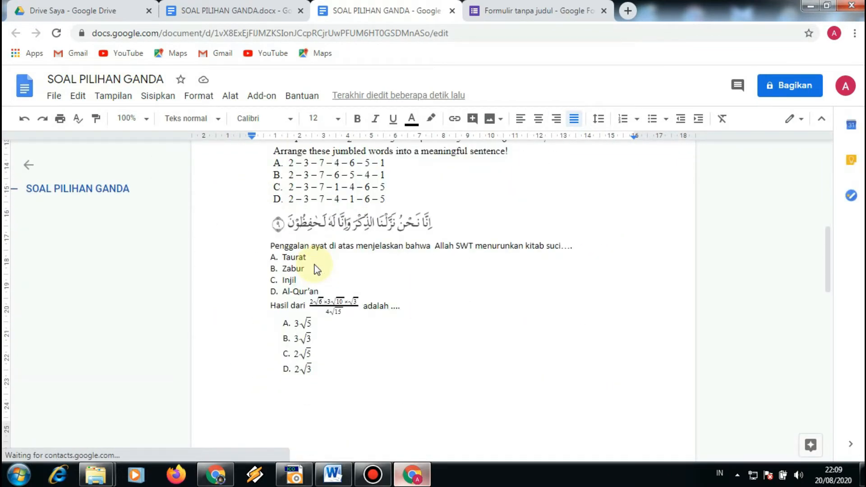
scroll(315, 265, up, 4)
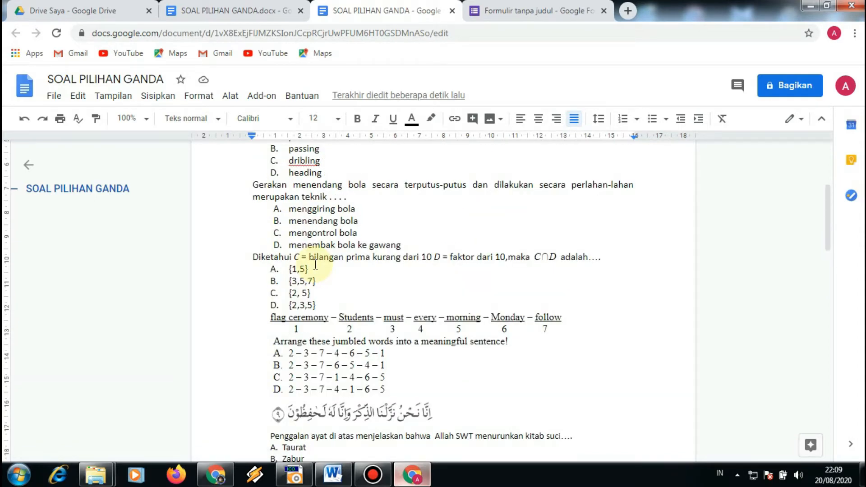
click(252, 13)
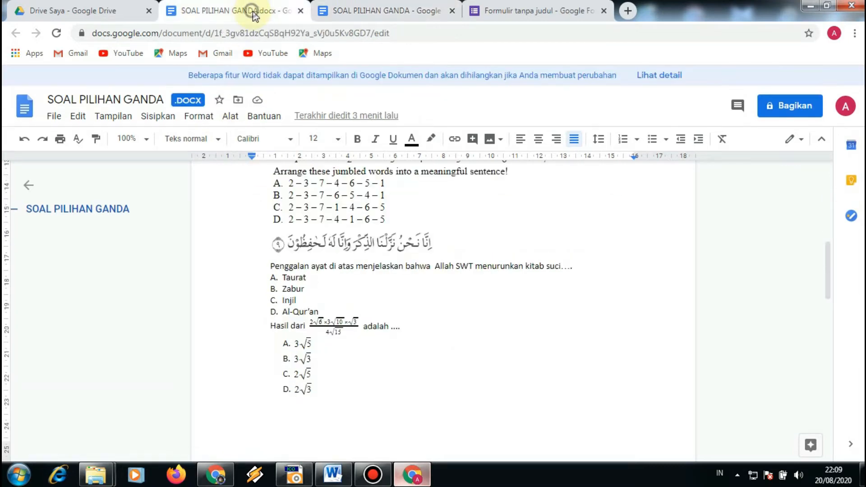
click(300, 11)
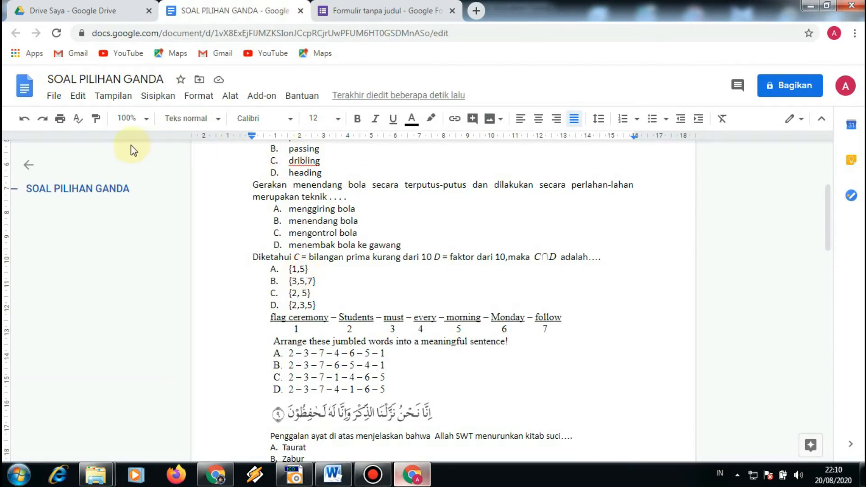
click(53, 96)
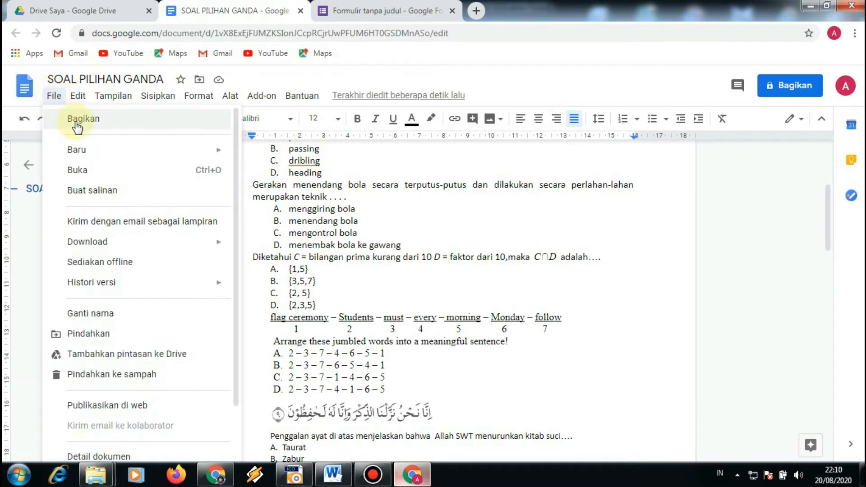
mouse_move(125, 247)
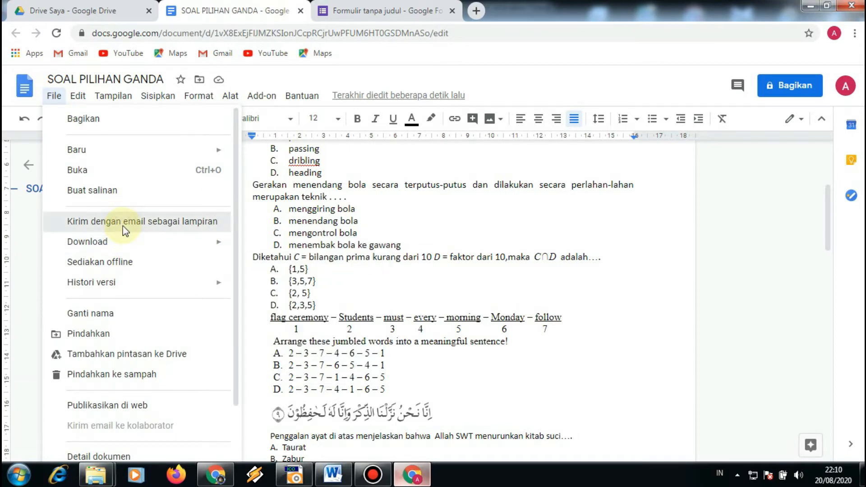
click(123, 225)
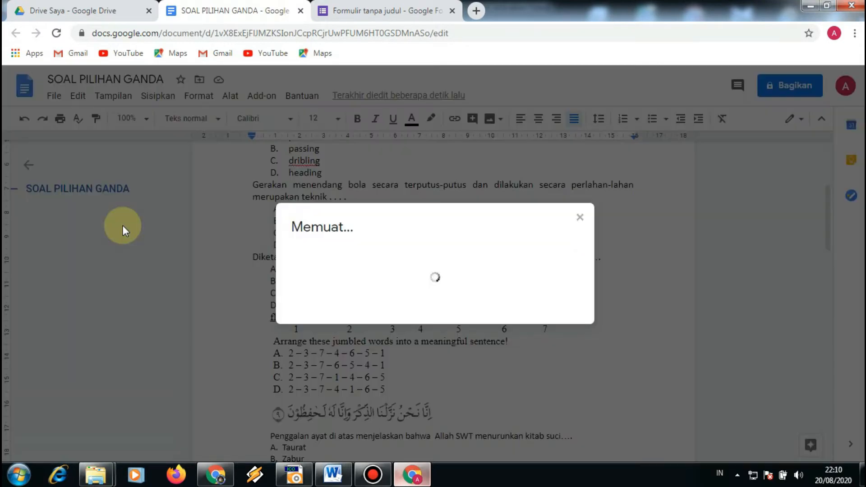
click(581, 216)
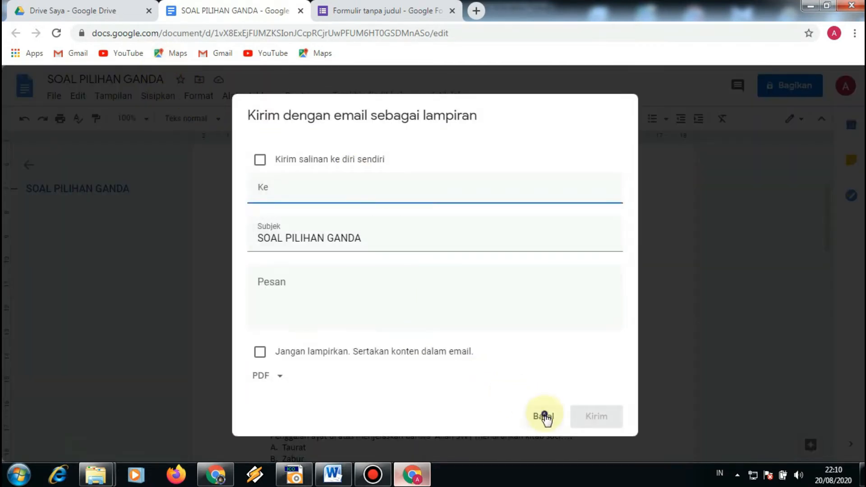
click(545, 415)
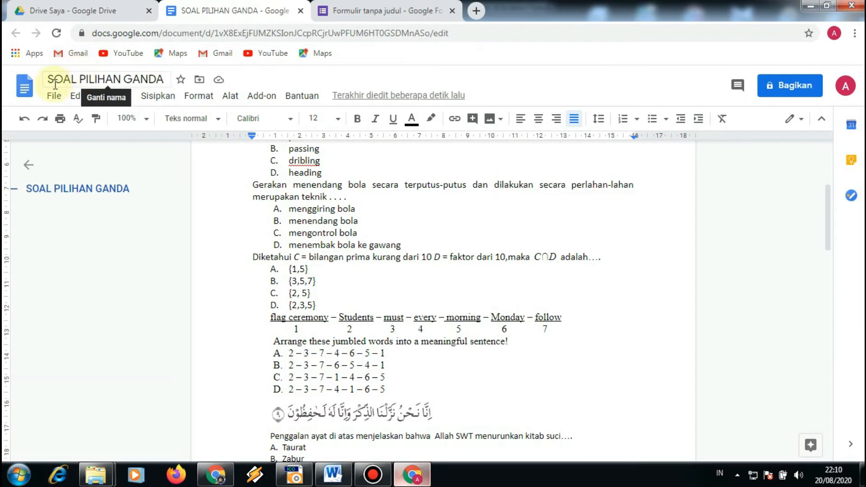
click(54, 95)
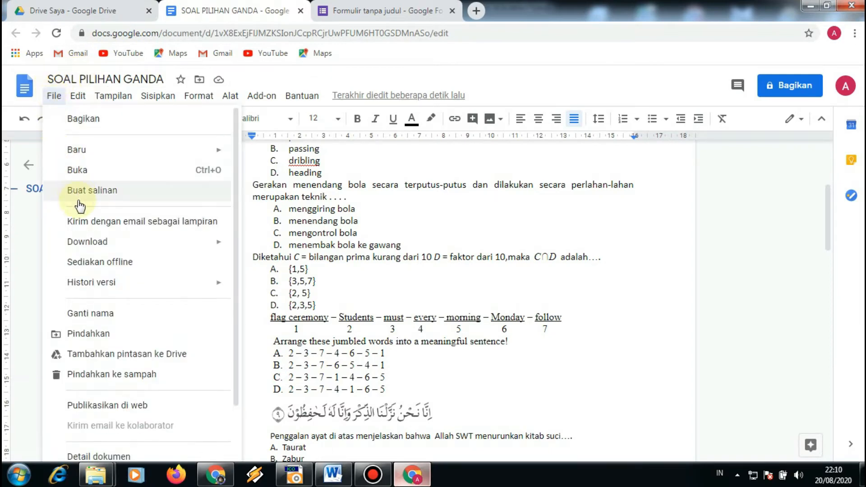
mouse_move(91, 157)
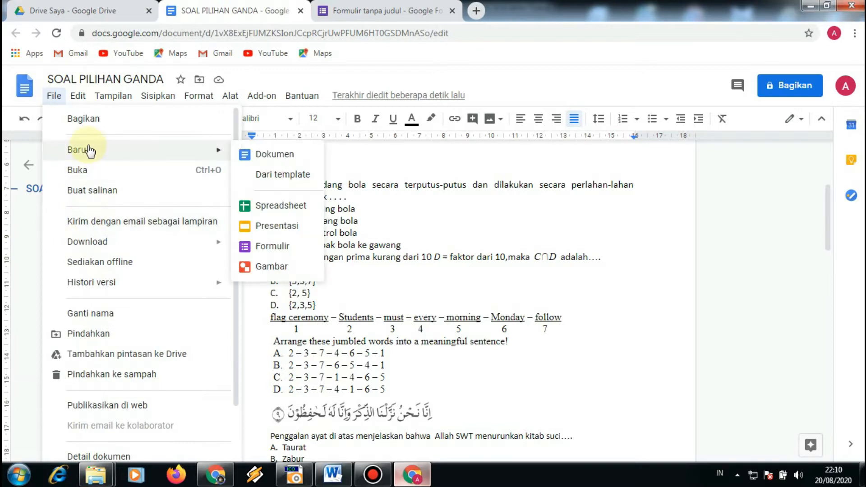
click(735, 212)
- Look over the blank form and the questions in the converted SOAL PILIHAN GANDA document
click(391, 16)
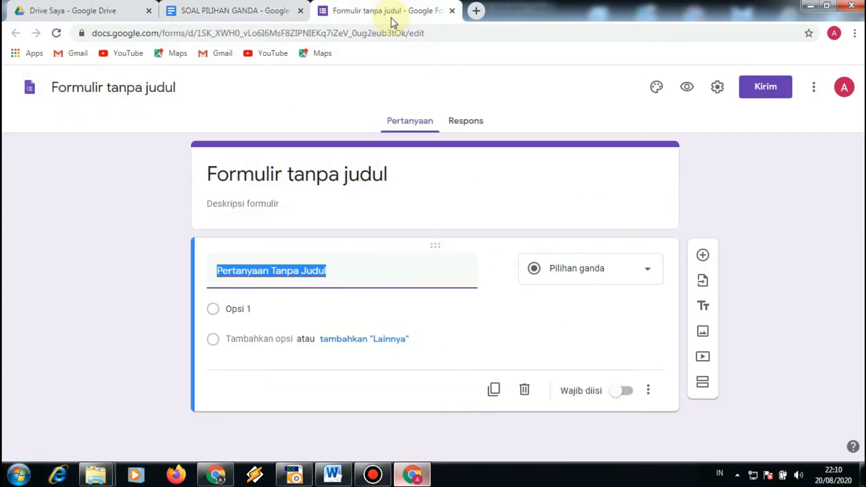
click(371, 396)
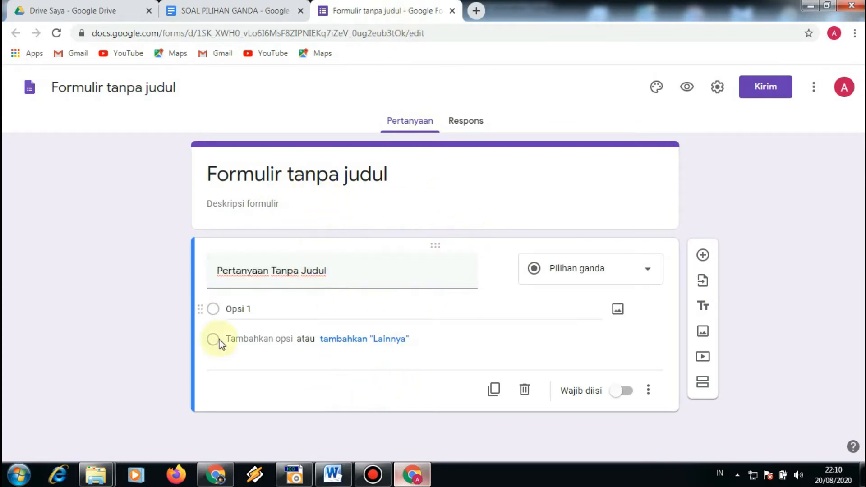
click(225, 11)
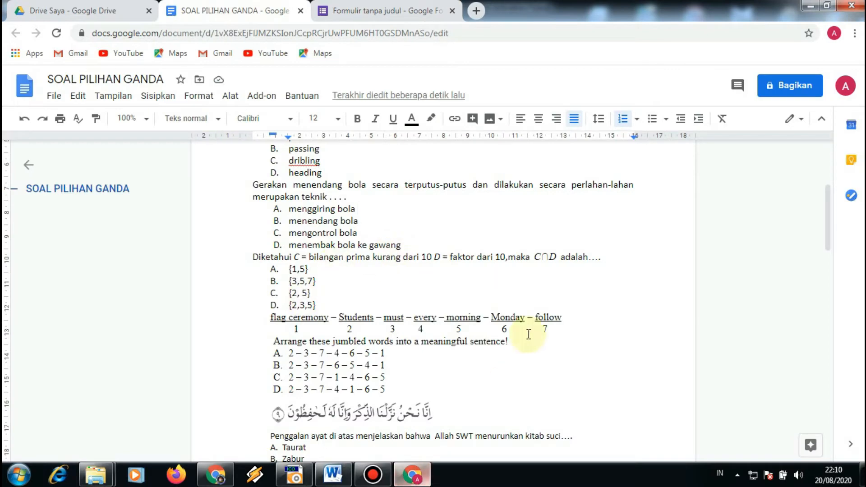
scroll(443, 283, up, 5)
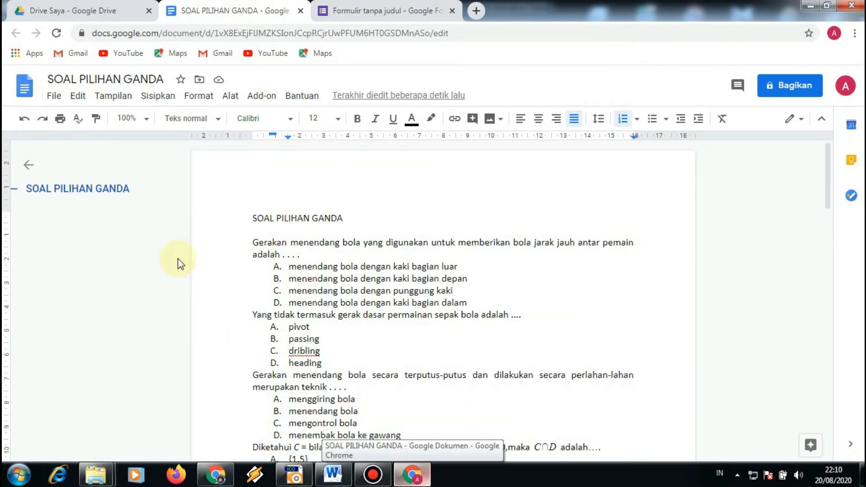
scroll(323, 365, down, 1)
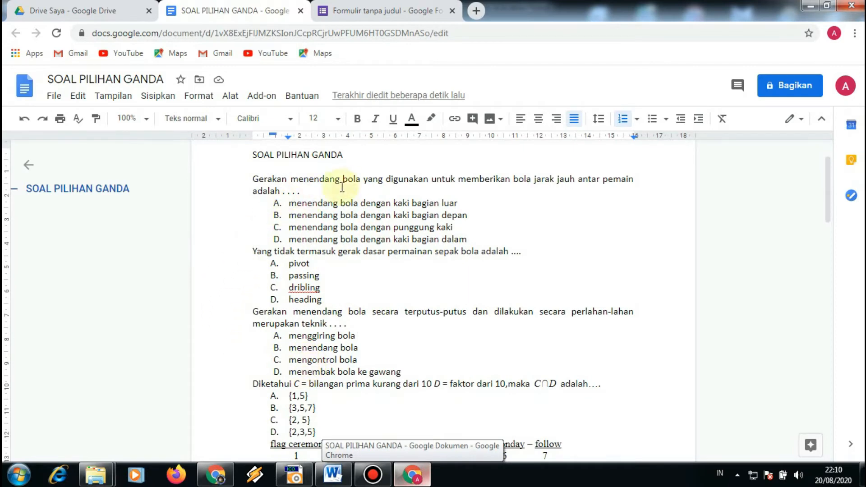
- Return to the untitled form and open the add-on marketplace for Google Forms
click(363, 13)
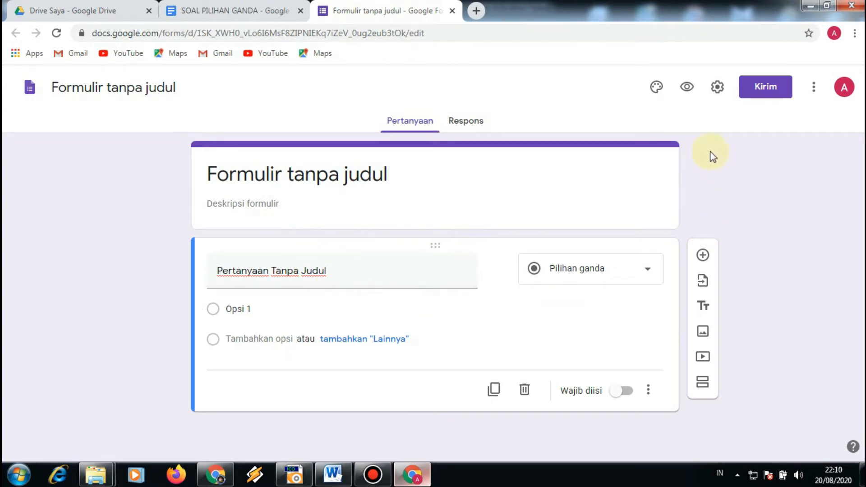
click(814, 88)
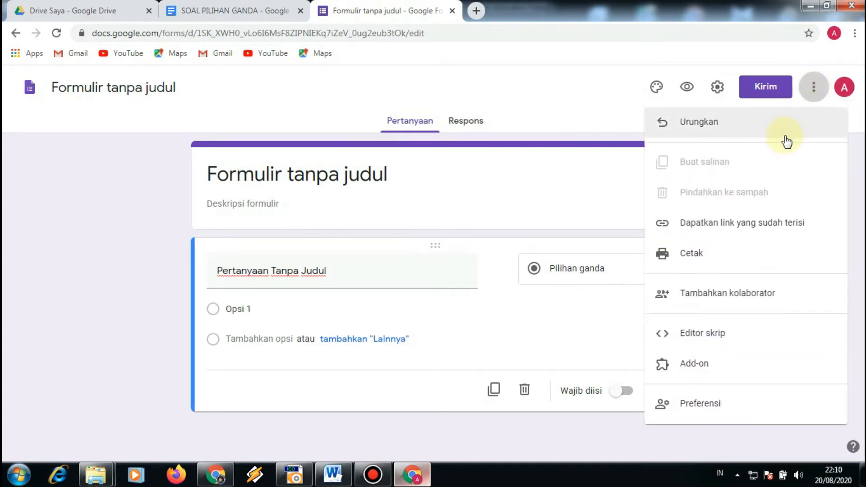
click(701, 363)
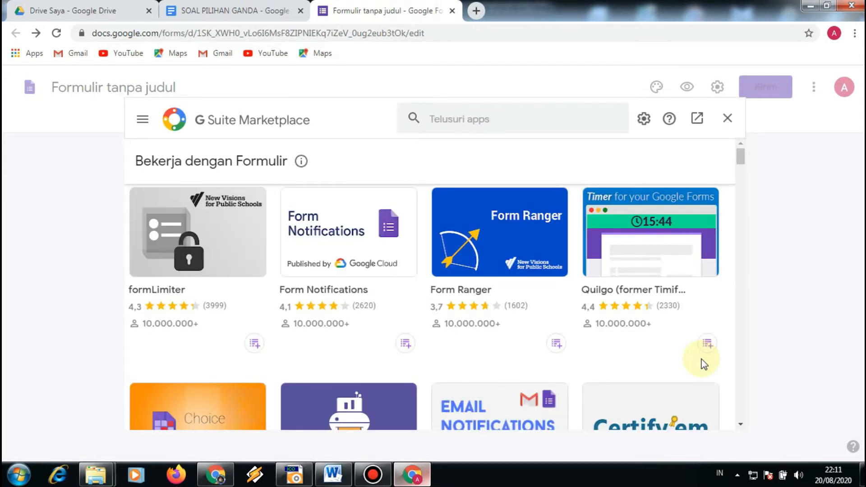
- Reopen the add-on marketplace, search for Form Builder and look at its details page
click(726, 119)
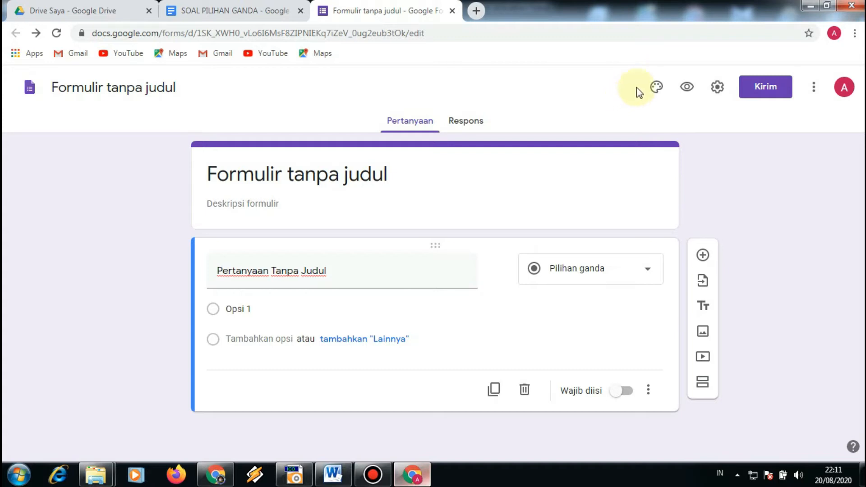
click(814, 98)
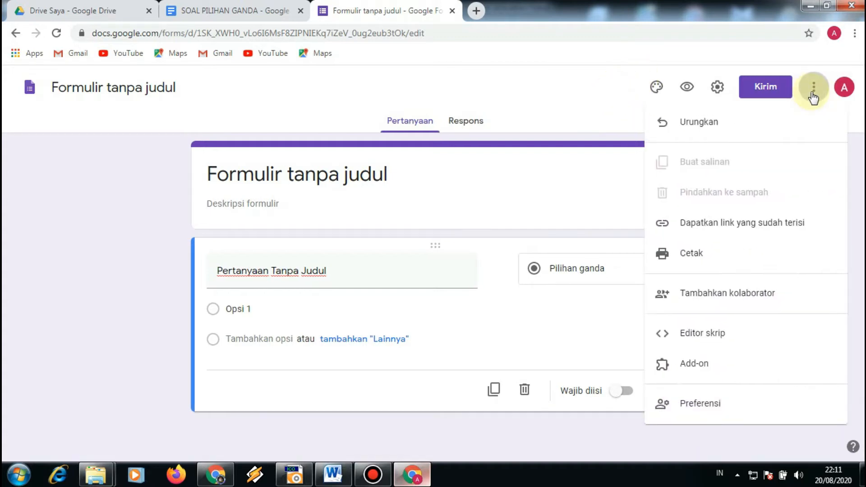
click(728, 372)
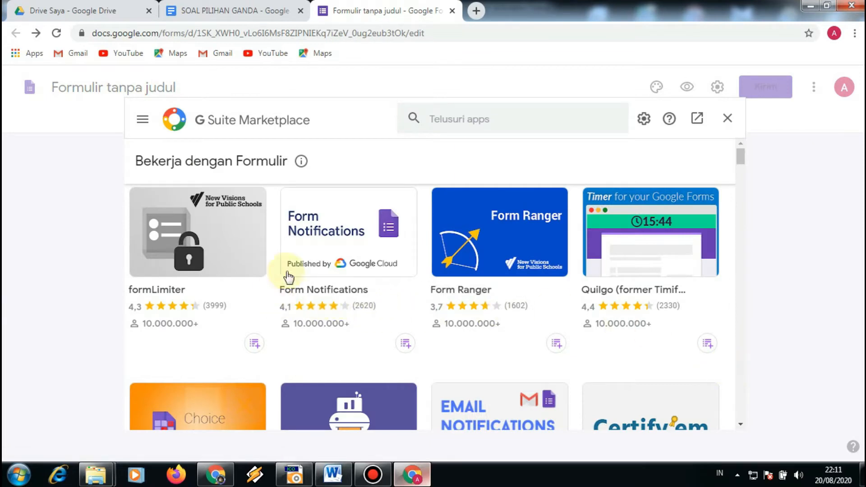
click(446, 119)
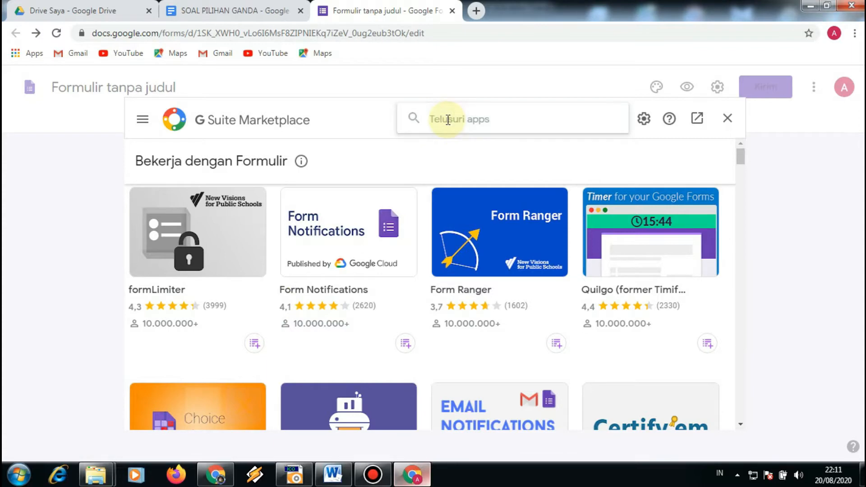
text(Form)
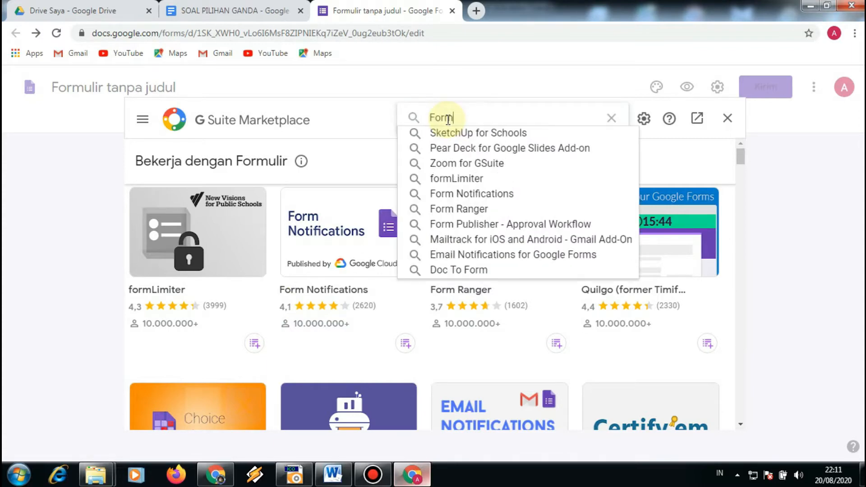
text( B)
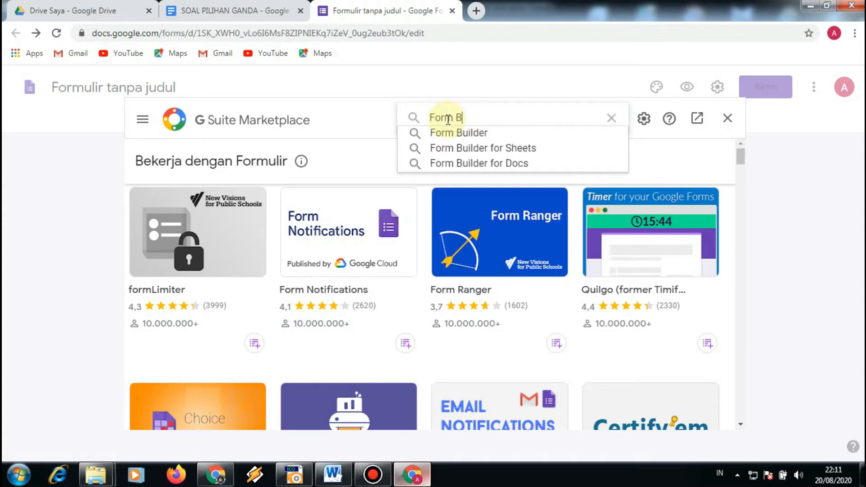
text(uli)
click(475, 136)
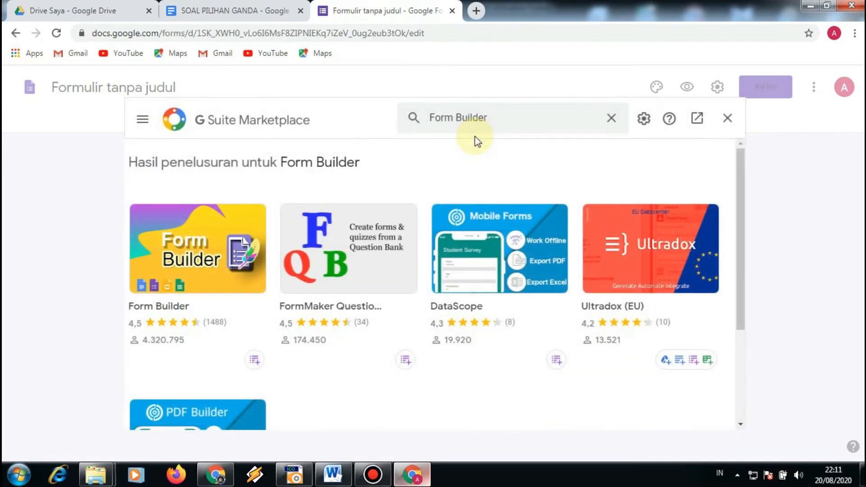
click(210, 242)
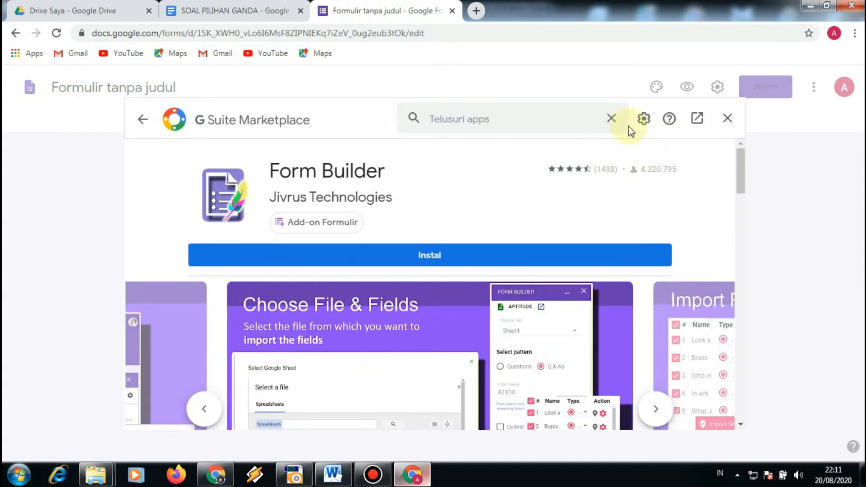
click(726, 118)
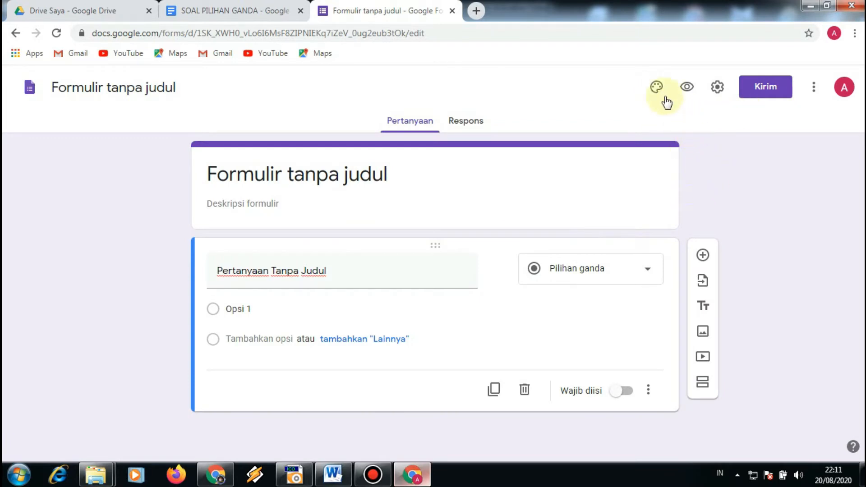
- Return to the add-on marketplace, search for Form Builder by Jivrus Technologies and open its details page
click(812, 98)
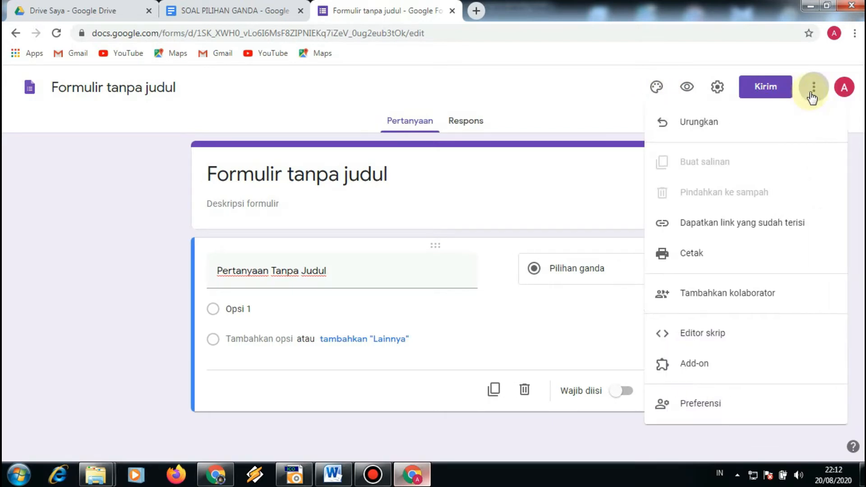
click(681, 366)
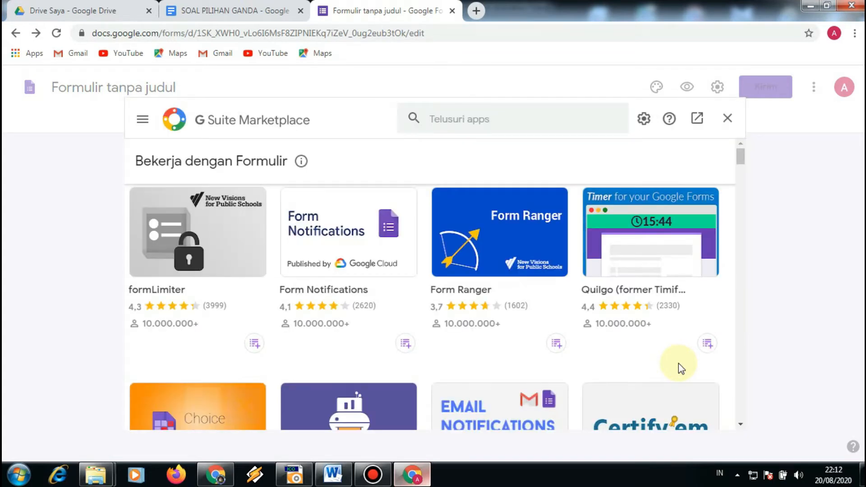
click(479, 121)
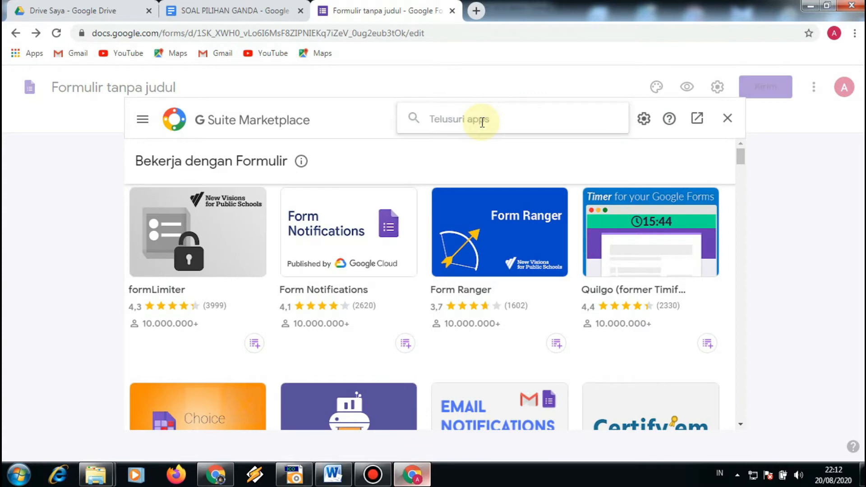
text(form)
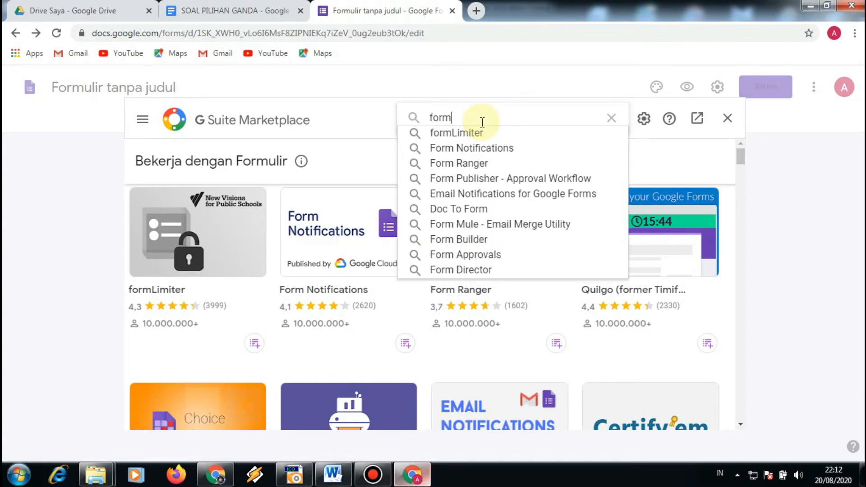
click(474, 238)
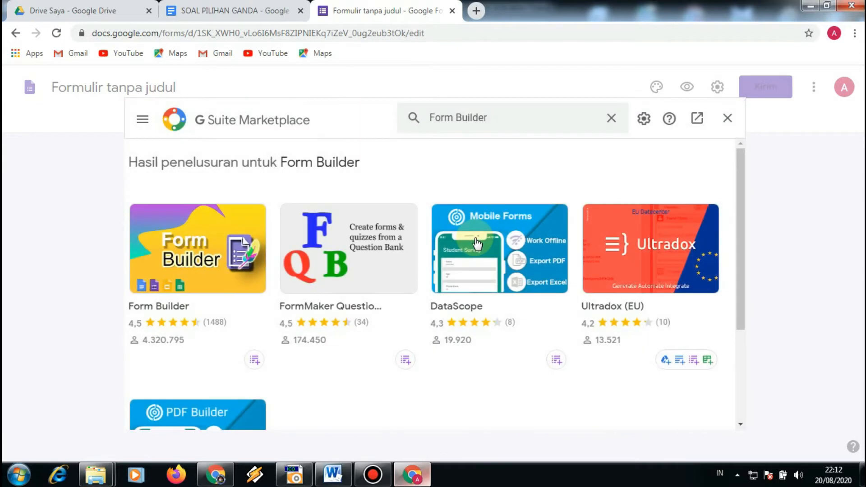
click(193, 241)
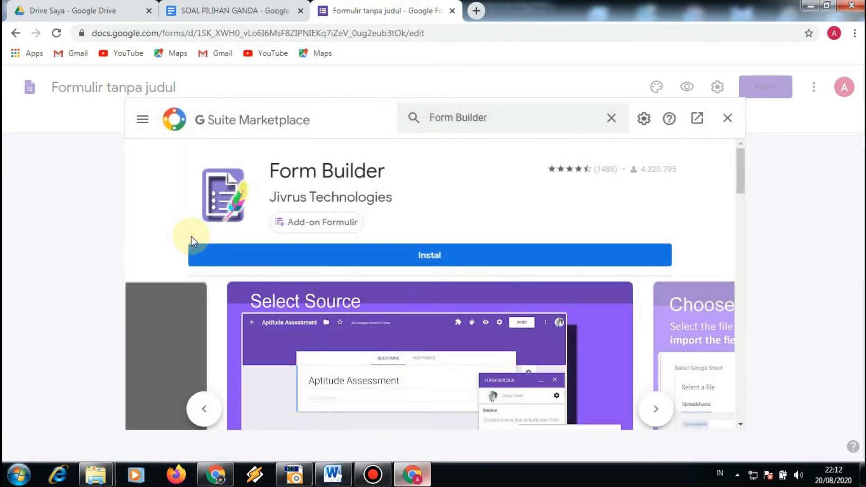
- Install the Form Builder add-on, choosing the existing Google account and granting the requested permissions
click(453, 257)
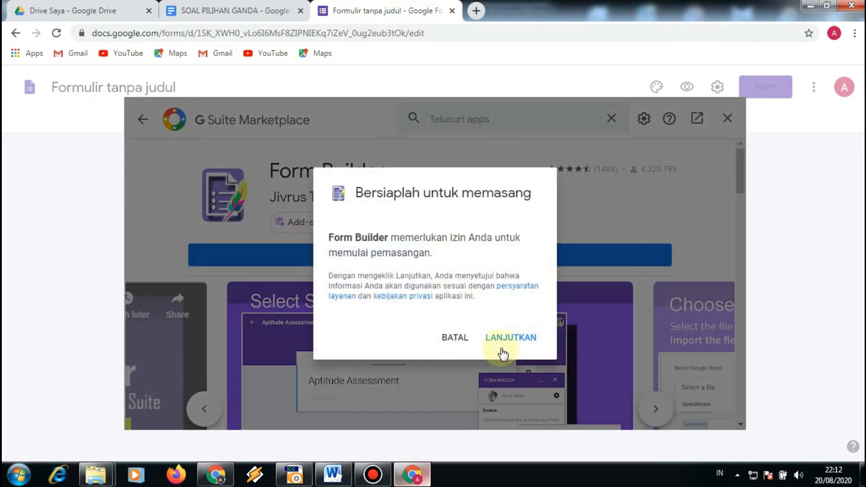
click(504, 352)
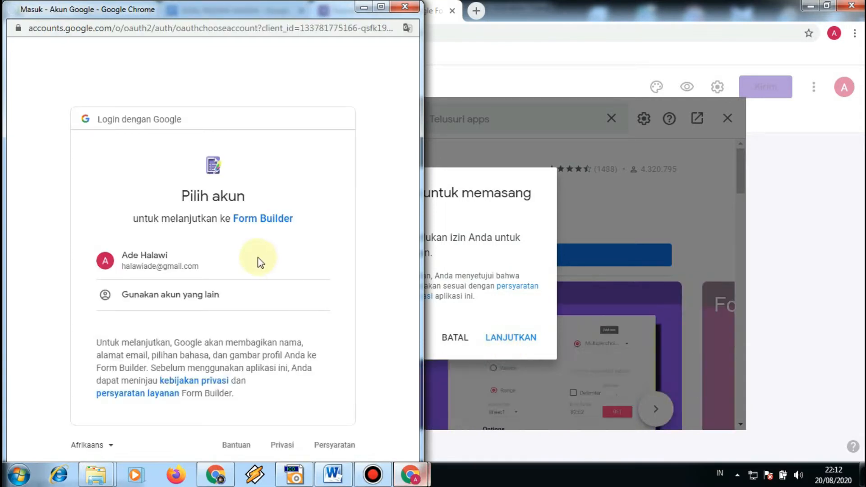
click(260, 263)
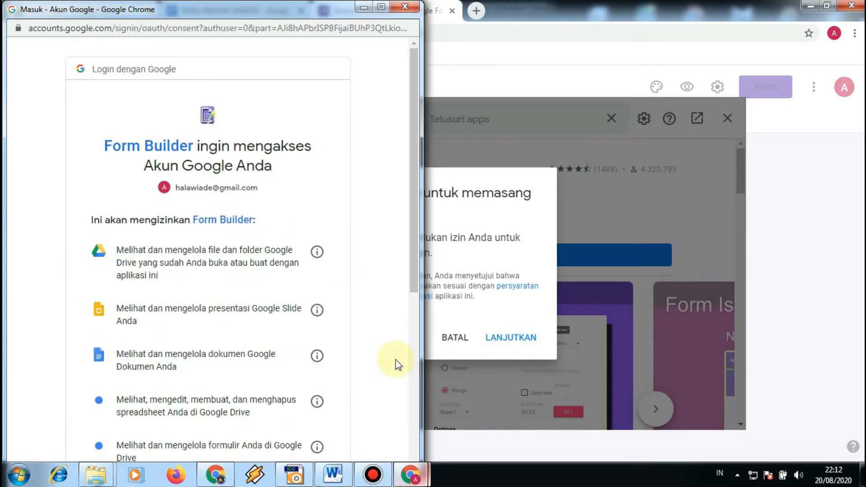
scroll(395, 365, down, 6)
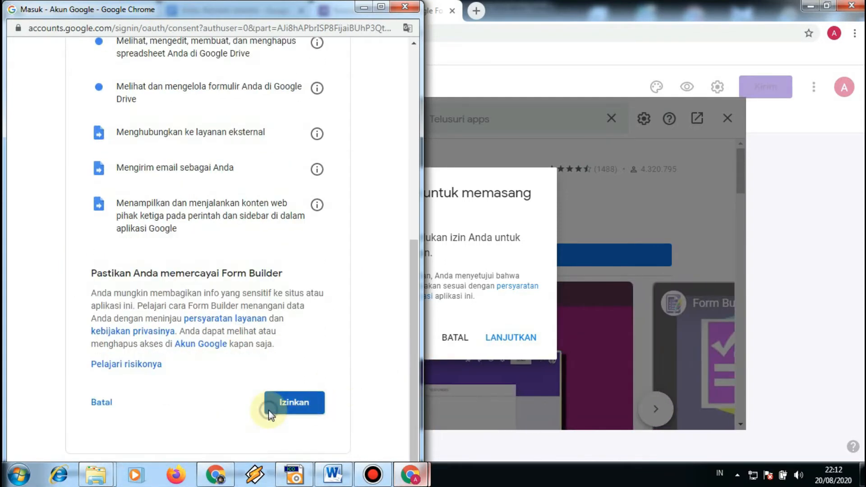
click(269, 410)
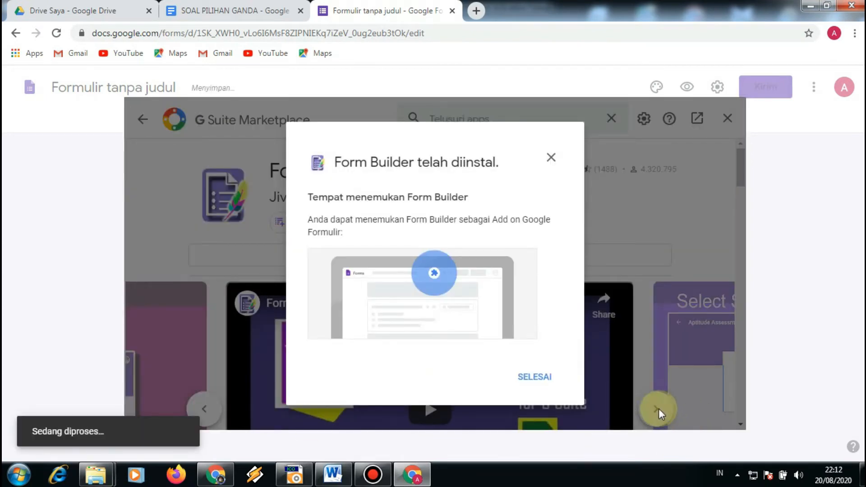
click(535, 383)
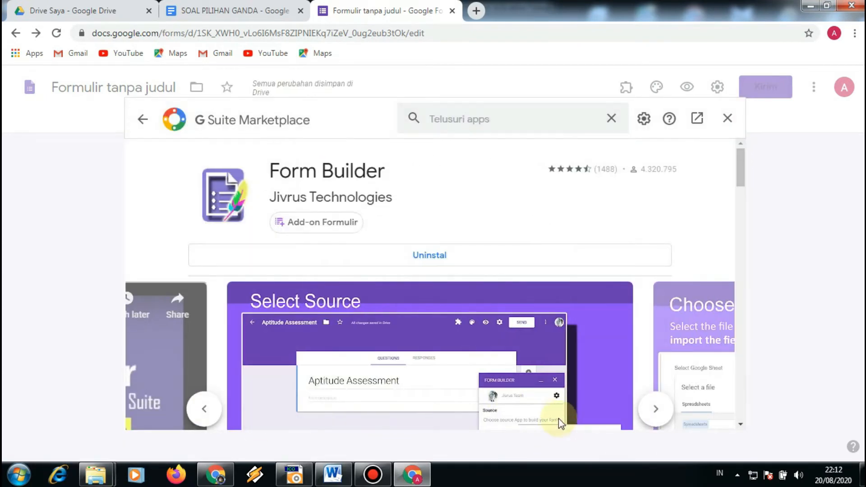
- Search the marketplace for formLimiter and open its details page
click(476, 121)
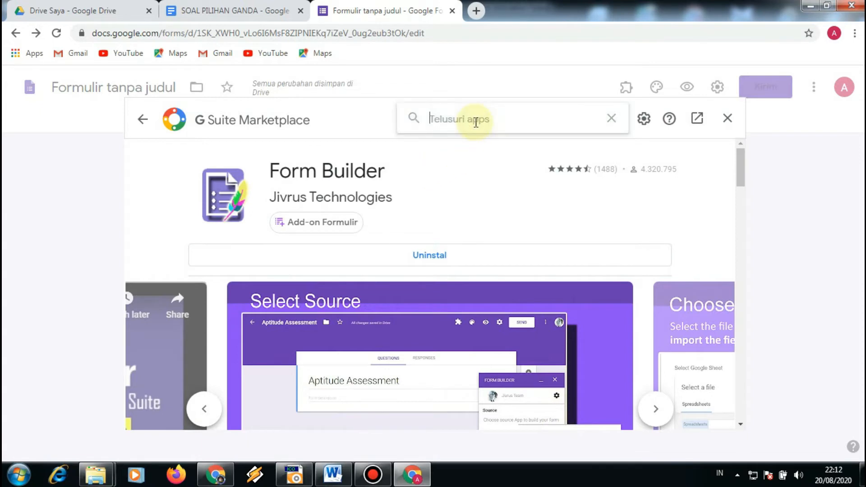
text(form)
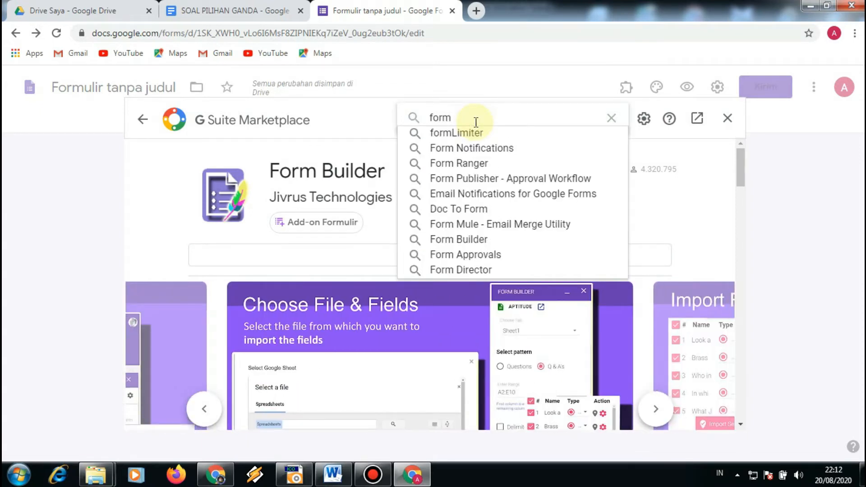
click(476, 132)
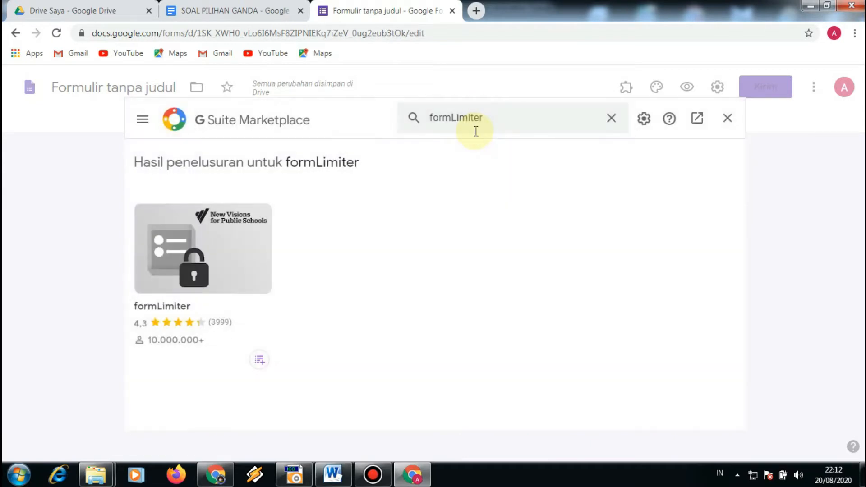
click(245, 256)
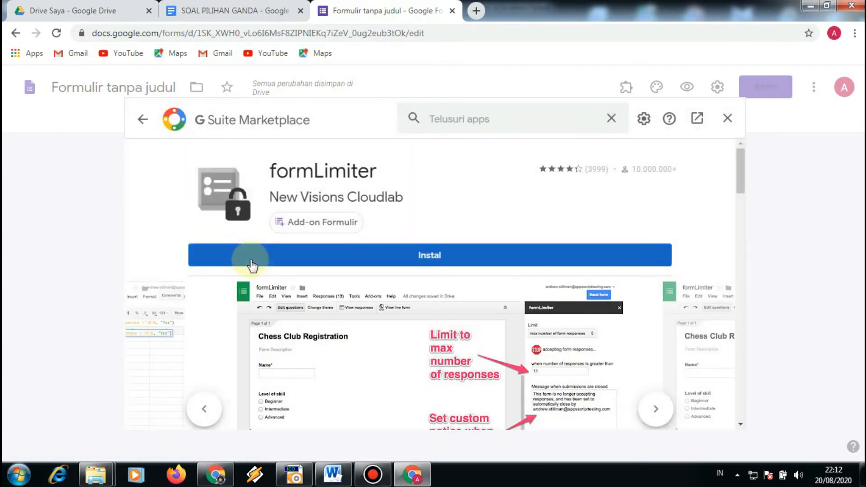
- Install the formLimiter add-on with the same Google account and allow the access it requests
click(376, 263)
click(515, 342)
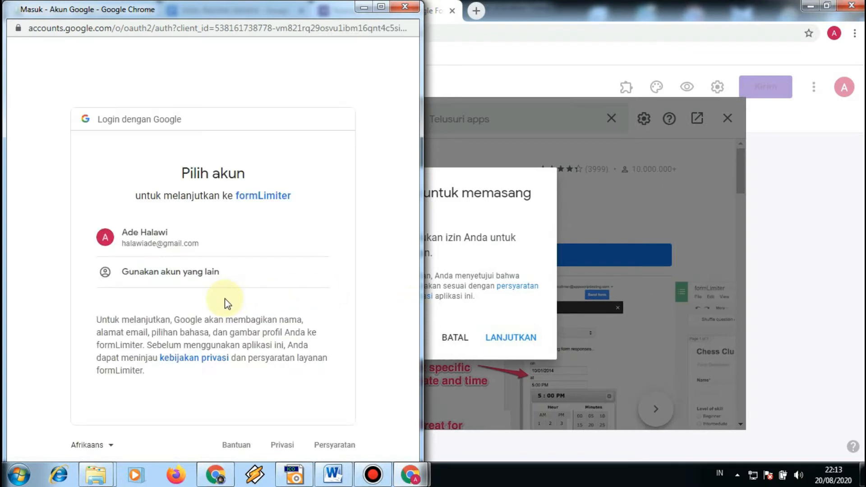
click(162, 238)
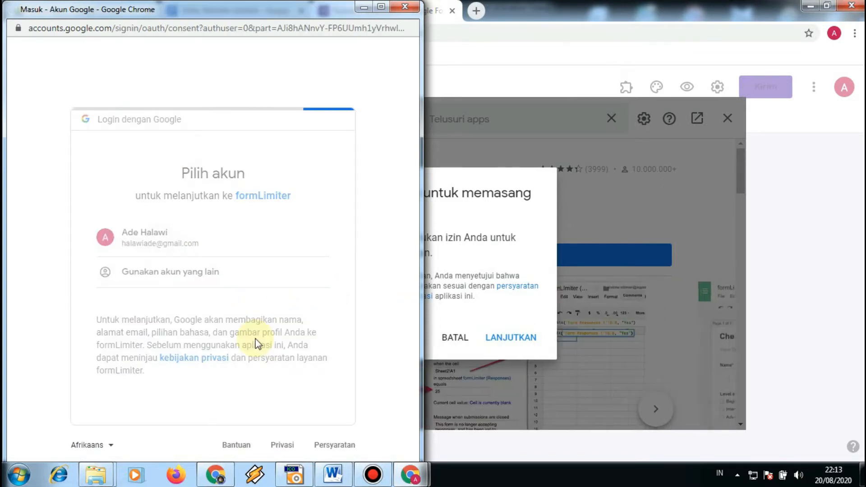
scroll(320, 403, down, 5)
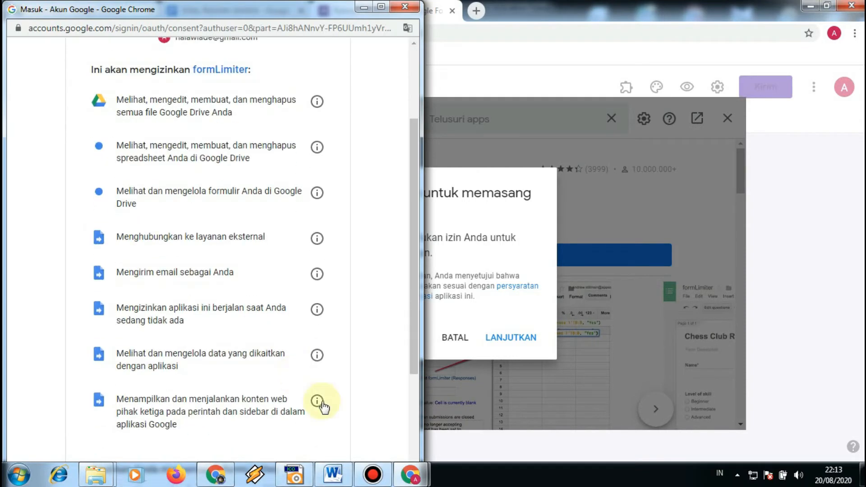
scroll(300, 433, down, 6)
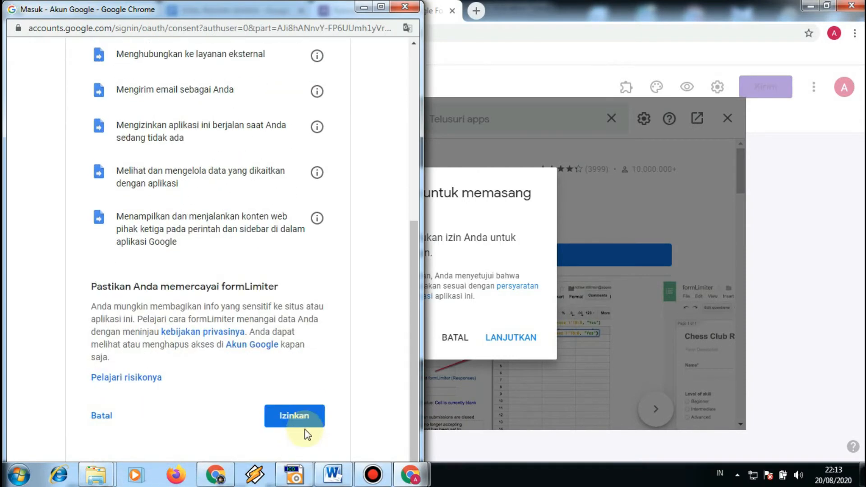
click(304, 416)
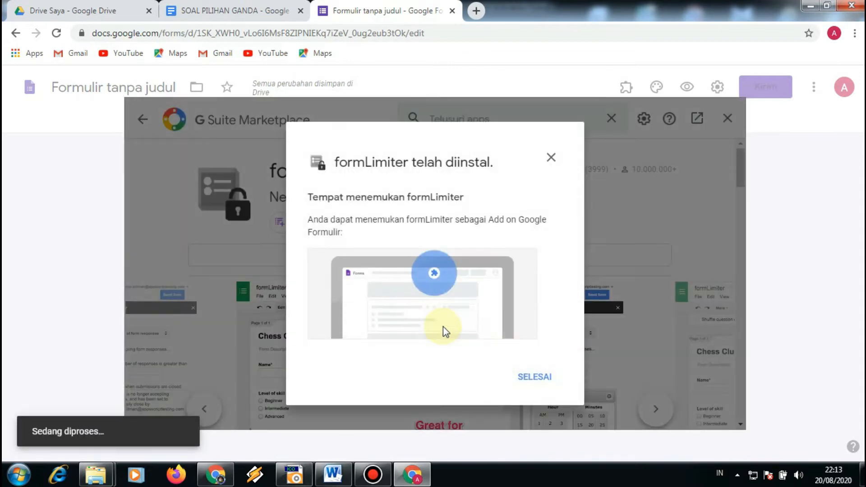
click(533, 377)
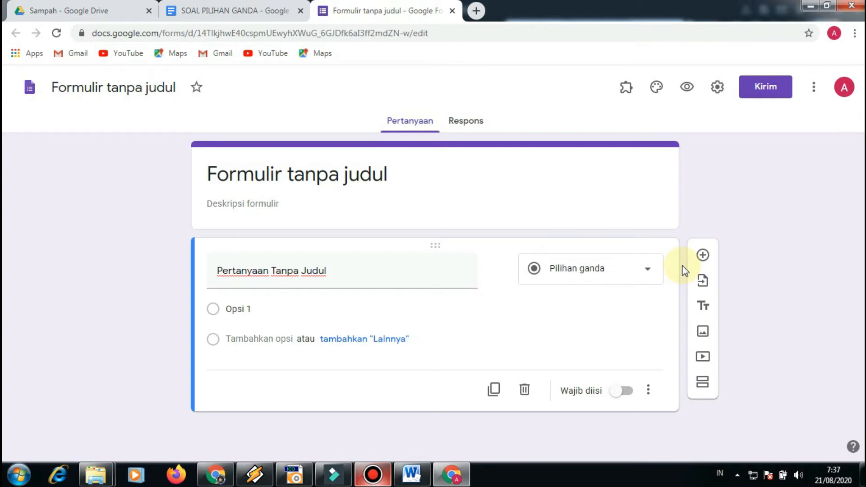
- Check which installed add-ons are available for the untitled form
click(634, 99)
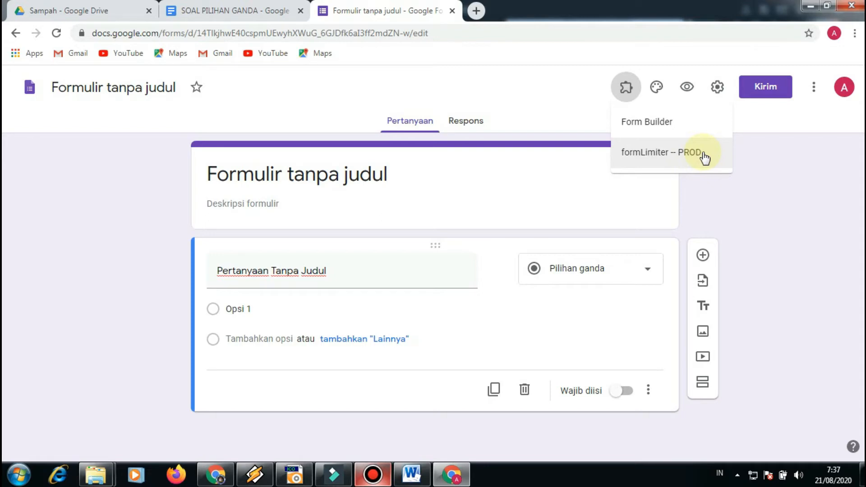
click(736, 180)
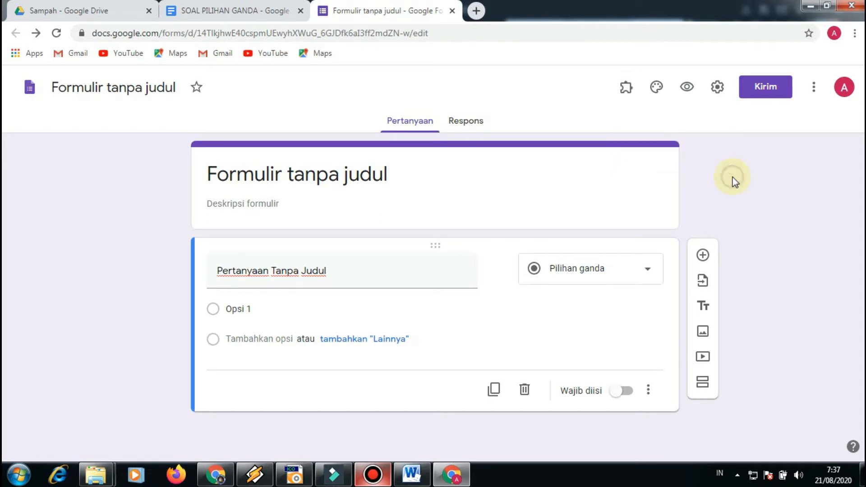
- Replace the untitled form's heading with the title "SOAL ULANGAN HARIAN"
click(253, 182)
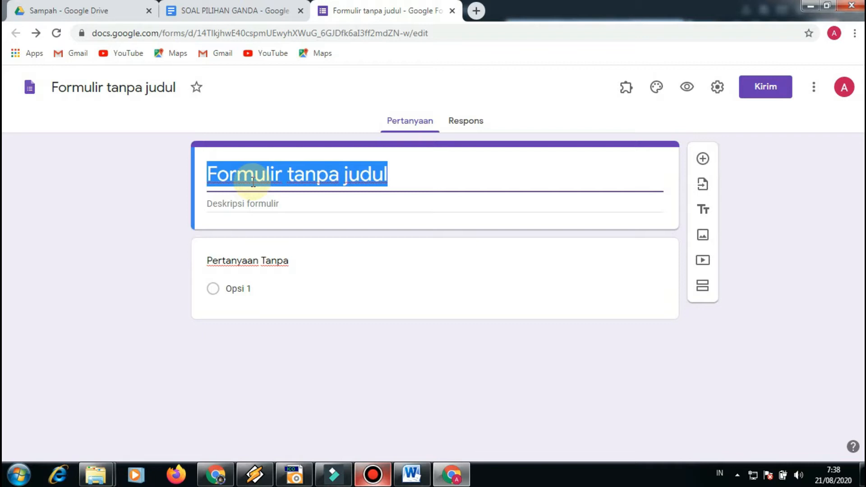
text(SOAL )
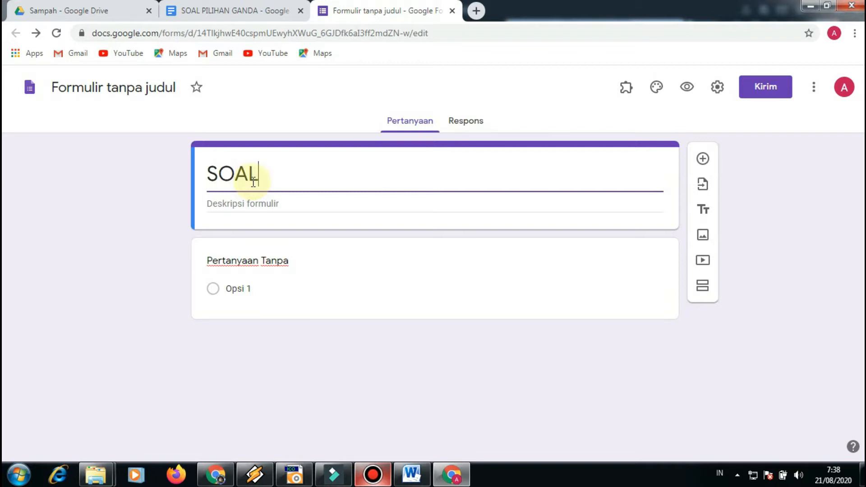
text(UAL)
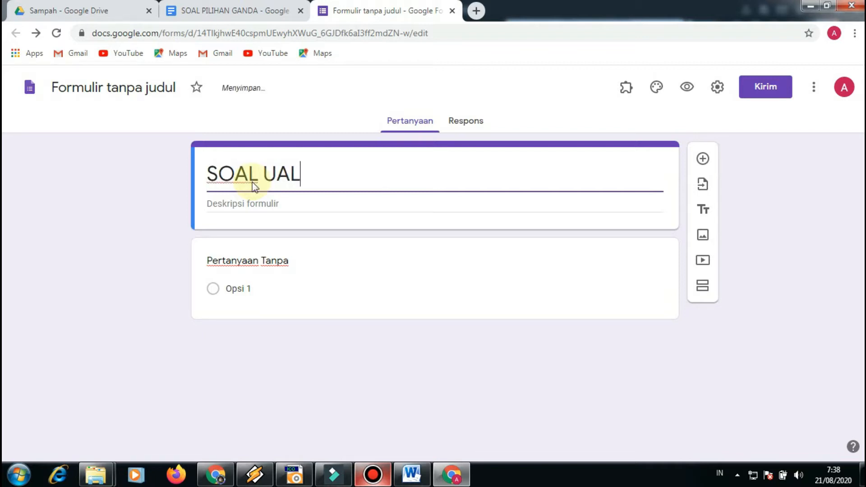
key(BackSpace)
key(BackSpace)
text(LANGA)
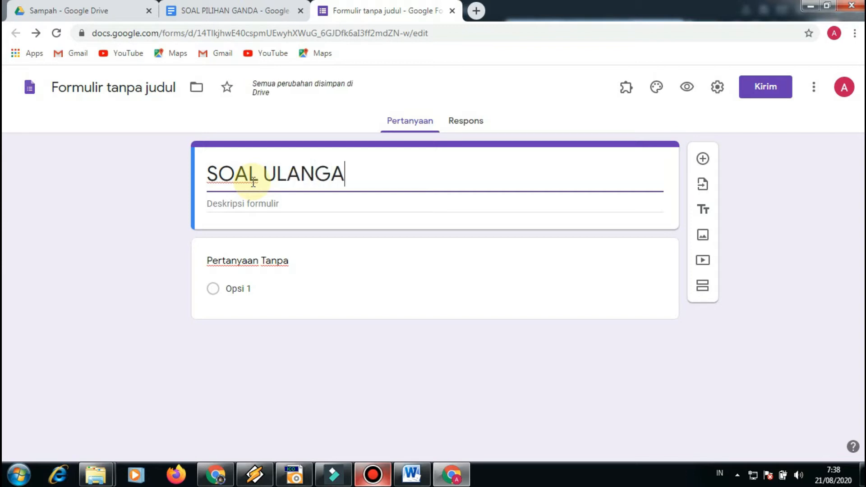
text(N HARIAN)
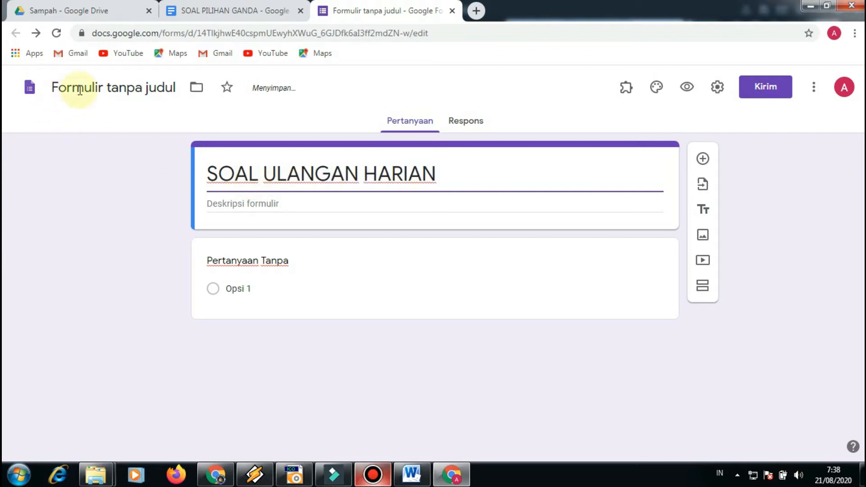
- Name the form file "SOAL UH 1" and extend the form's heading to "SOAL ULANGAN HARIAN 2"
click(108, 84)
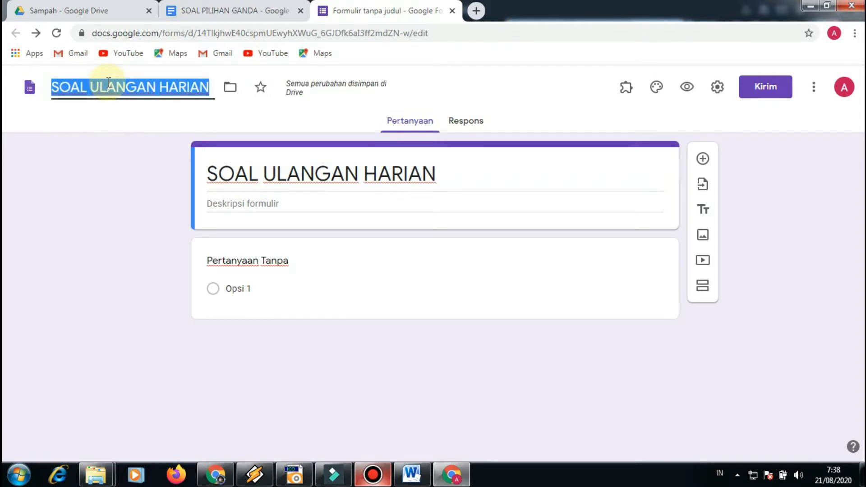
text(SOAL )
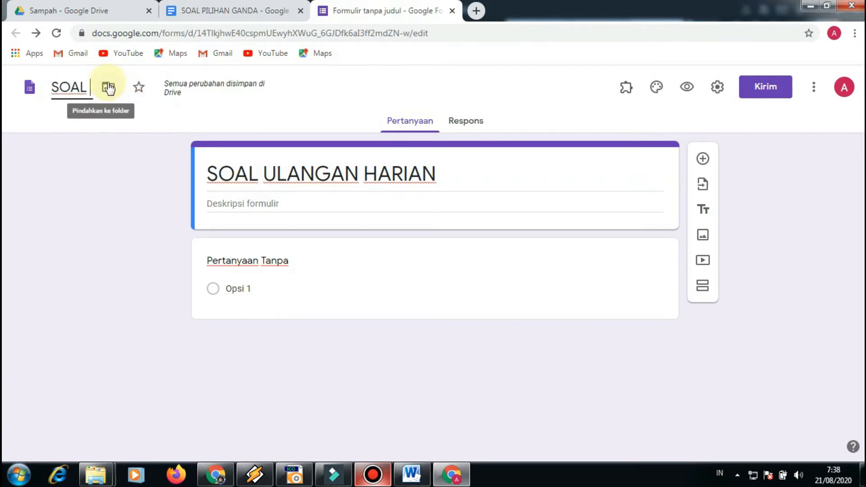
text(UH 1)
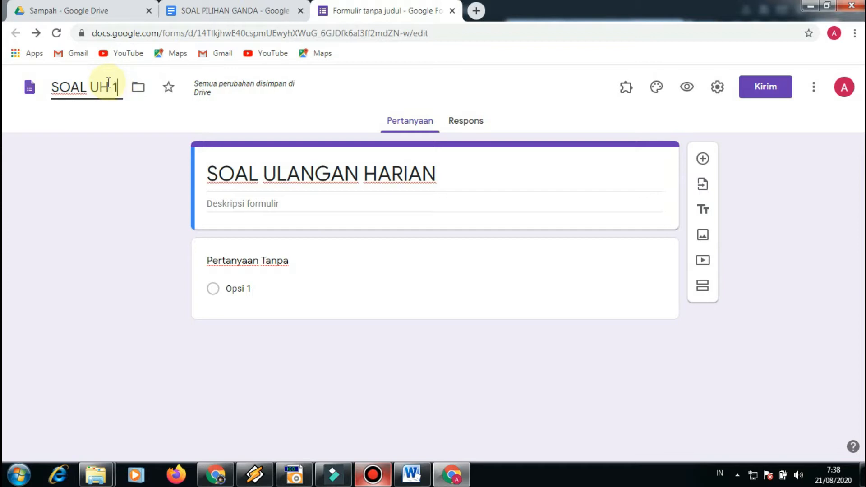
click(456, 172)
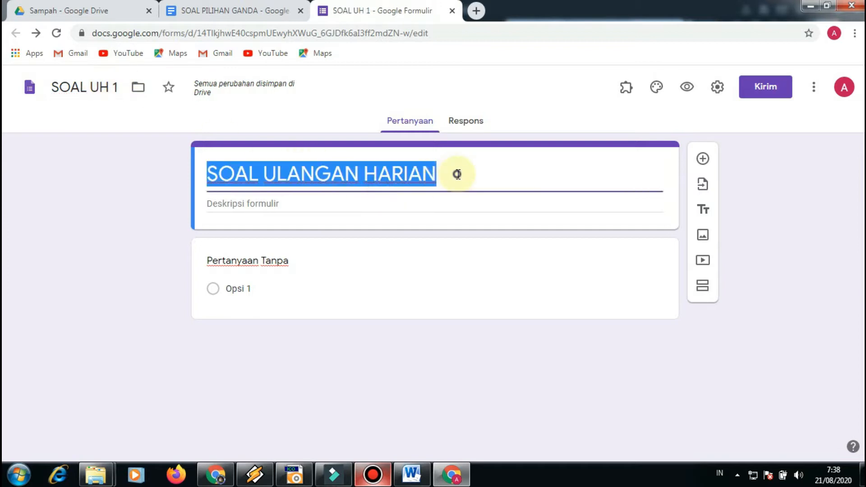
click(458, 174)
text(2)
- Turn the first question into a required short-answer question titled "NAMA SISWA"
click(310, 271)
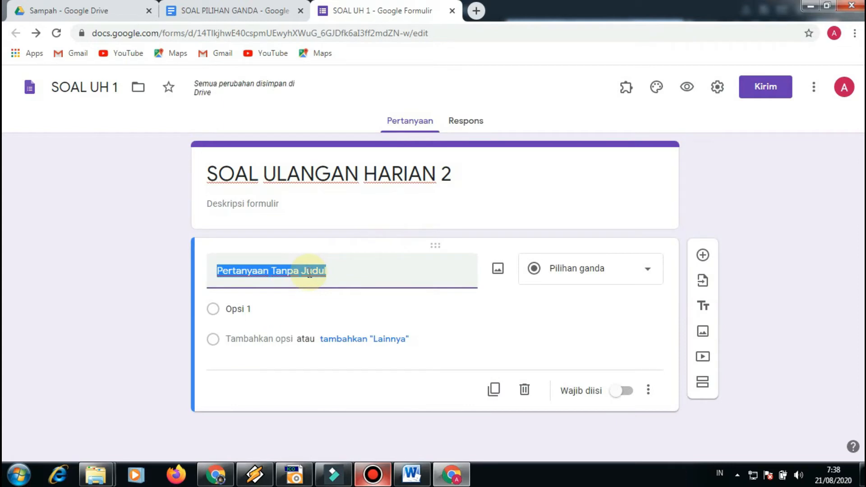
text(NAMA SISWA)
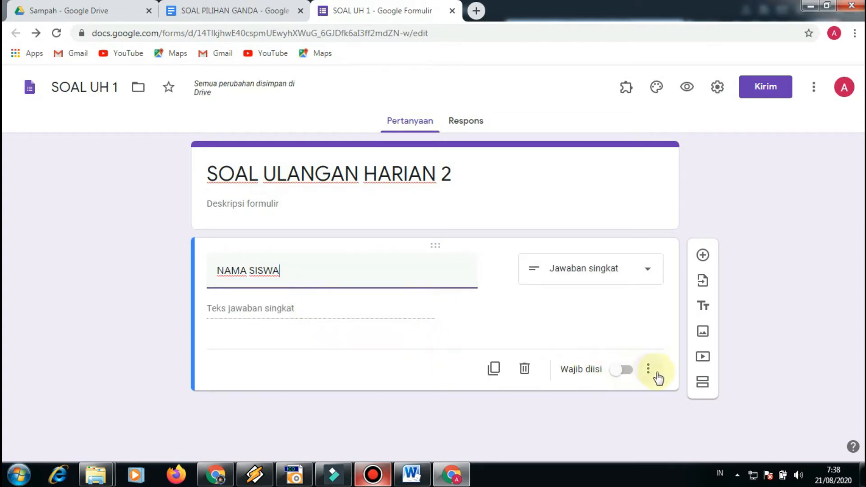
click(627, 371)
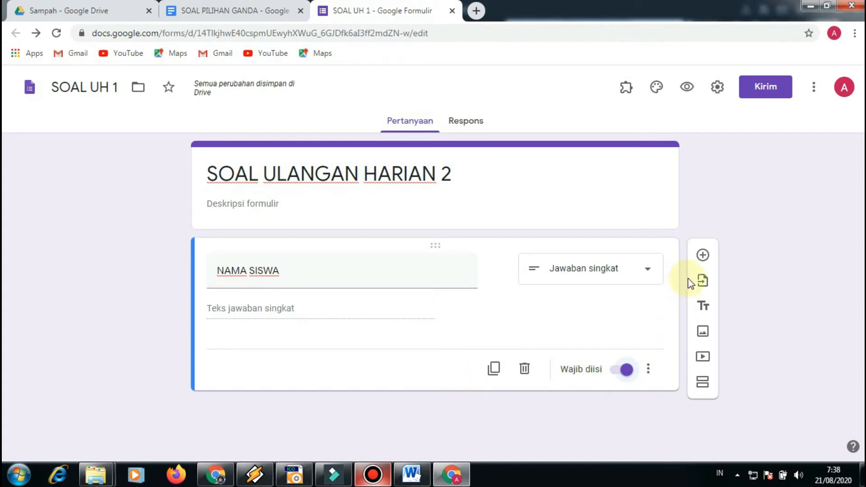
- Add a required multiple-choice question titled "KELAS" with the options "9 A", "9 B" and "9C"
click(701, 256)
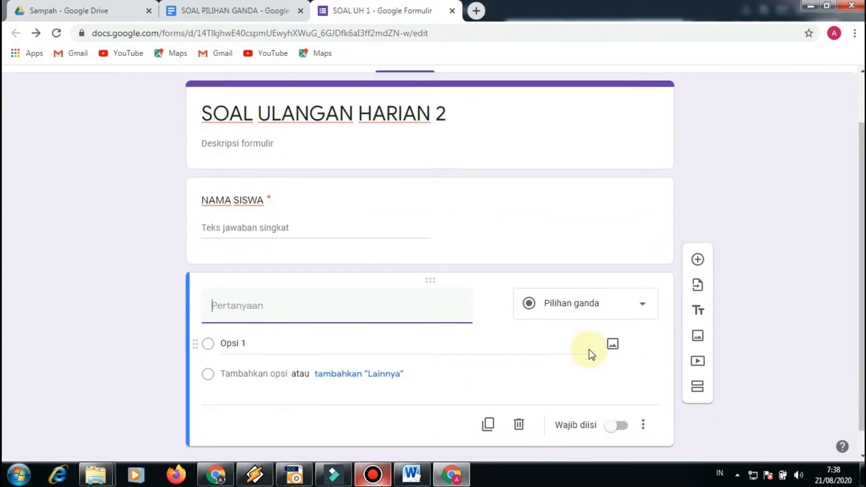
text(K)
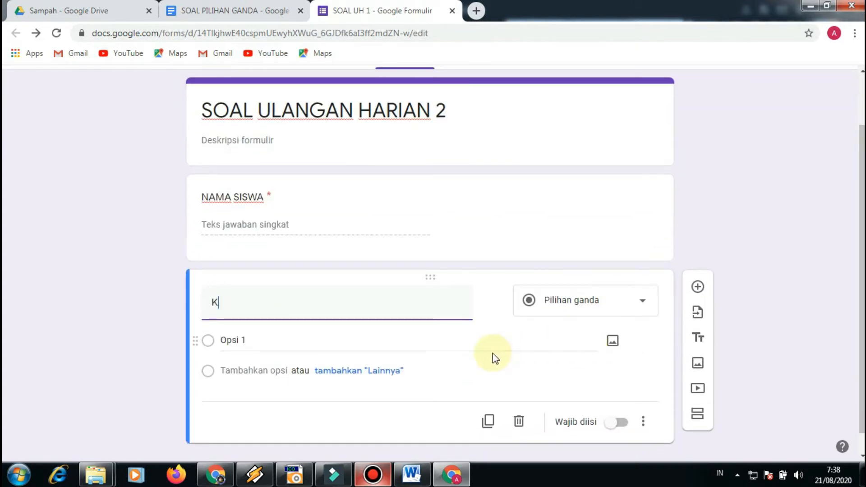
text(ELAS)
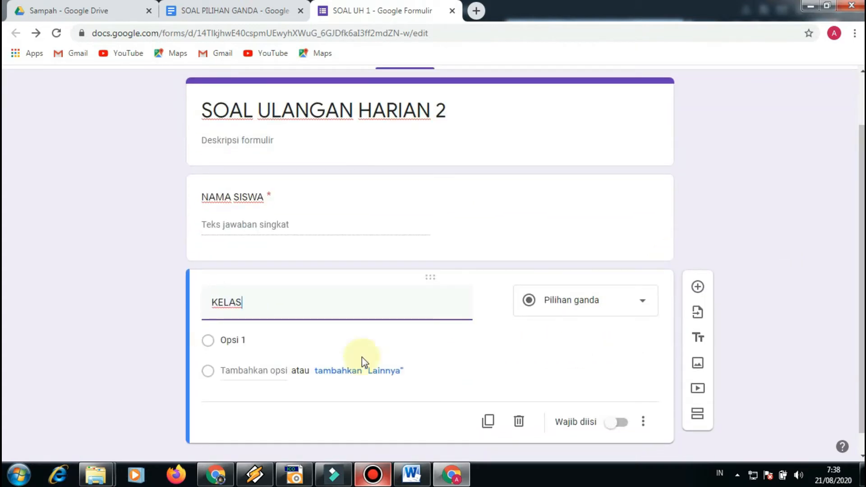
click(299, 340)
text(9 A)
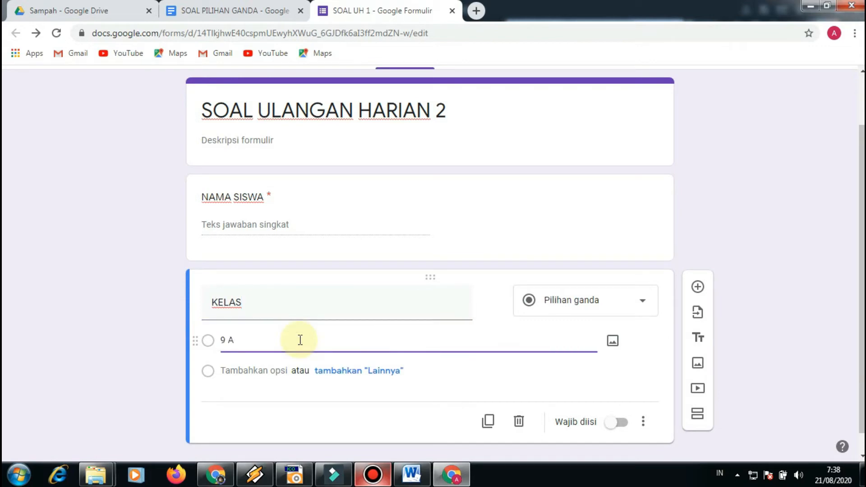
click(233, 376)
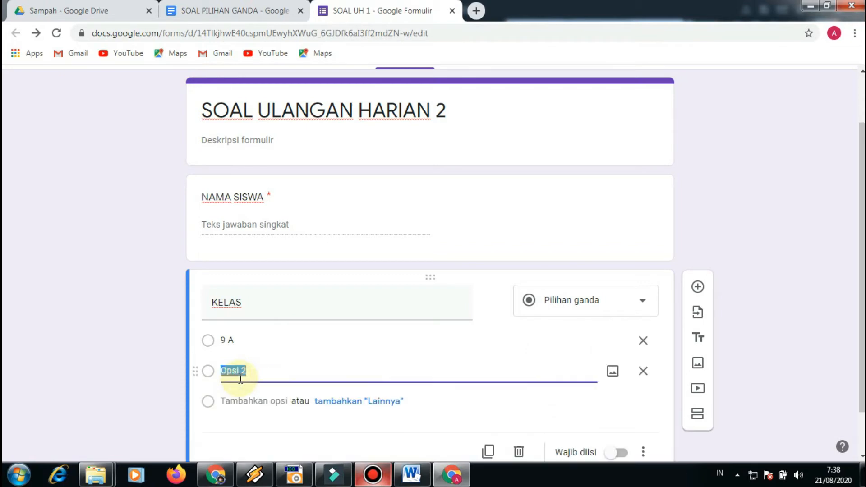
text(9 B)
click(269, 401)
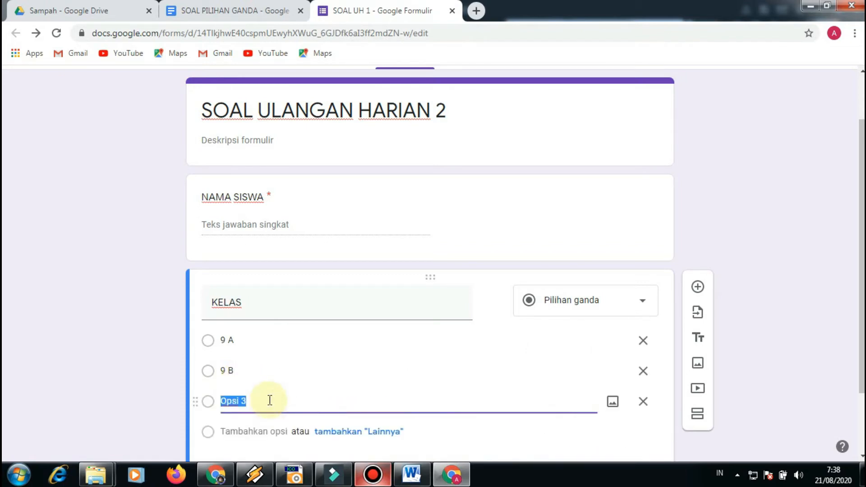
text(9C)
click(161, 384)
scroll(632, 311, down, 2)
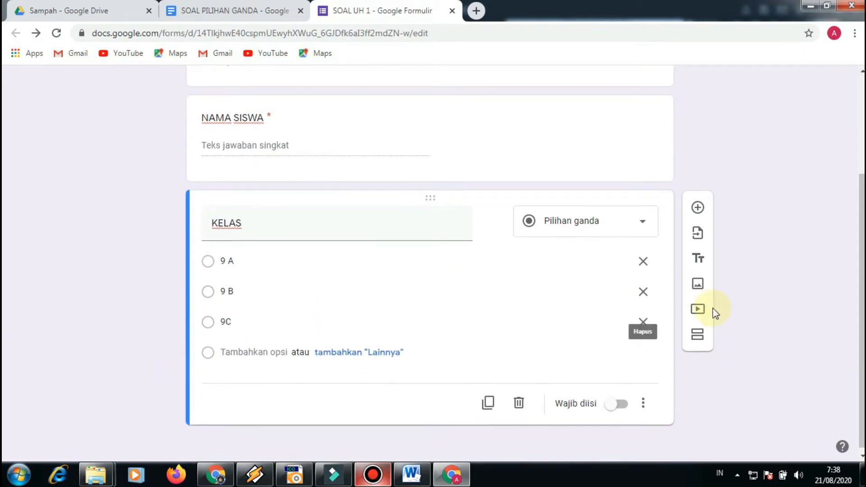
click(618, 400)
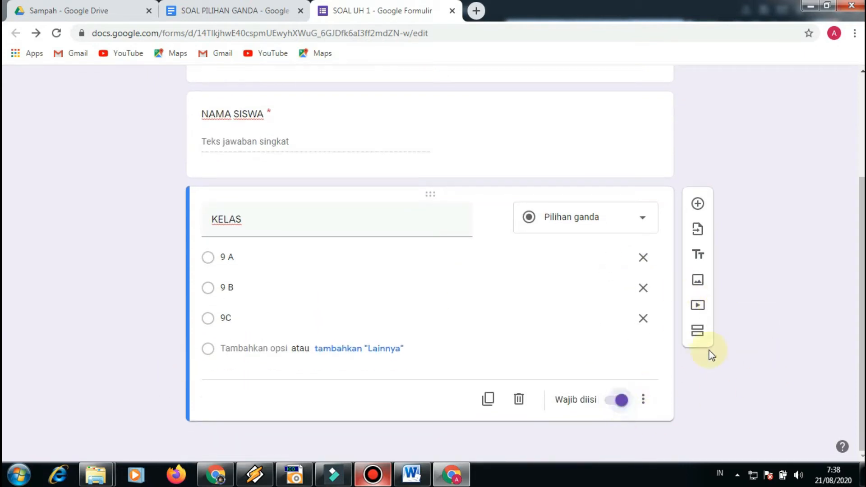
- Add a new section after the KELAS question, keeping its default title
click(700, 336)
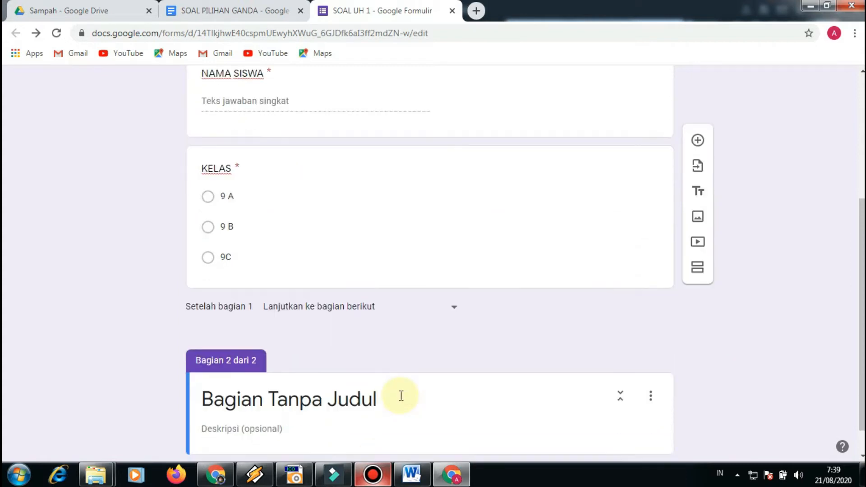
click(380, 368)
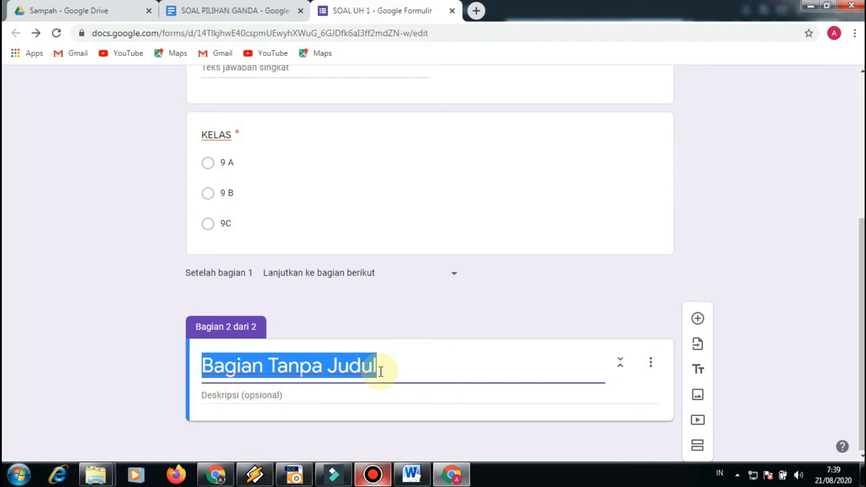
click(526, 306)
- Make the form a quiz in the form settings
scroll(593, 297, up, 5)
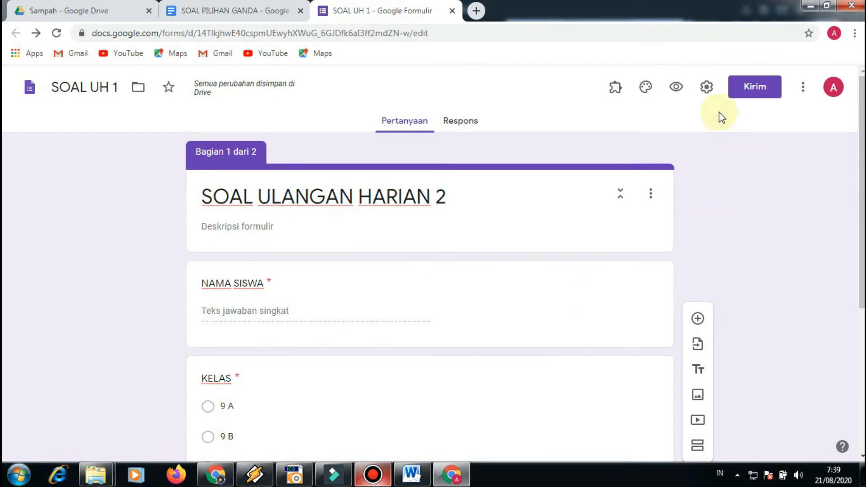
click(706, 88)
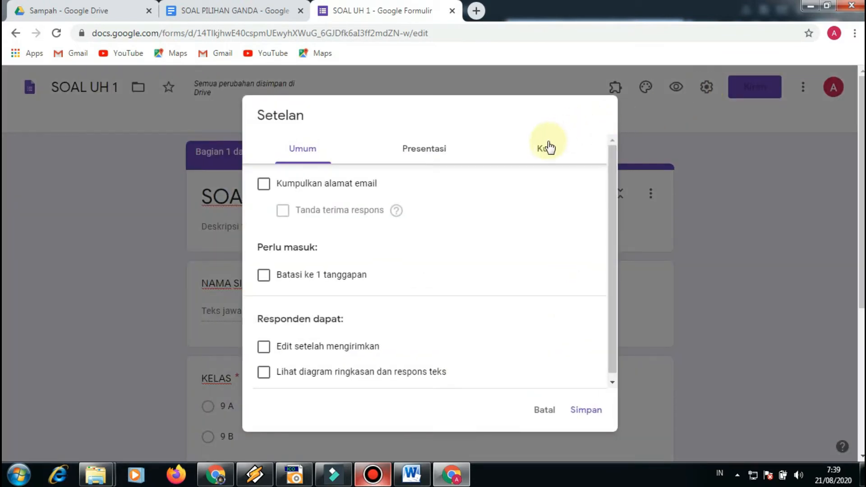
click(547, 148)
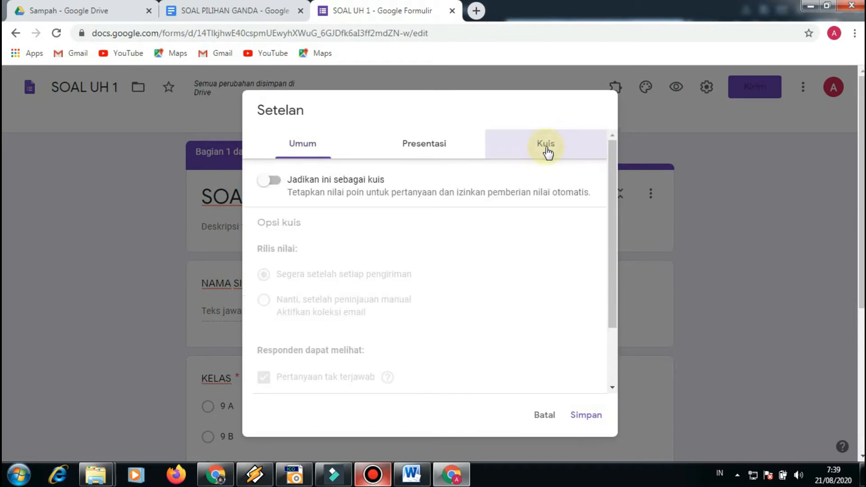
click(283, 183)
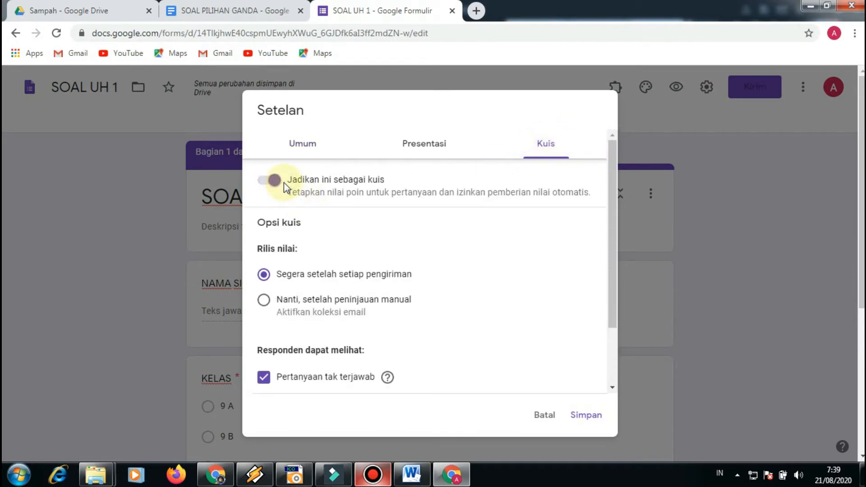
- Set the form's presentation to show the progress status and shuffle the question order
click(421, 147)
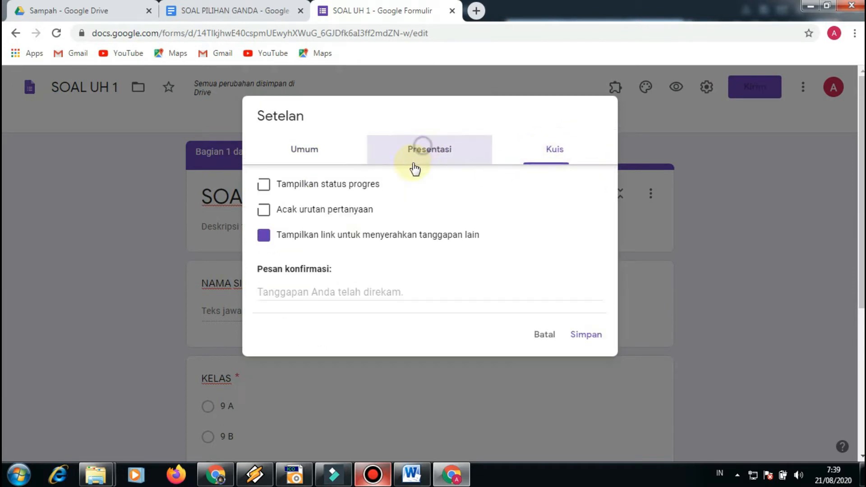
click(266, 189)
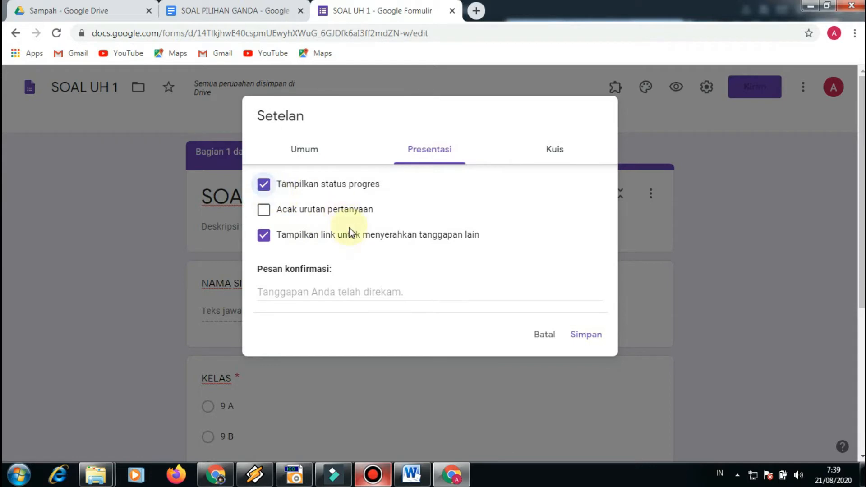
click(273, 213)
- Limit the form to one response per respondent and save the form settings
click(309, 150)
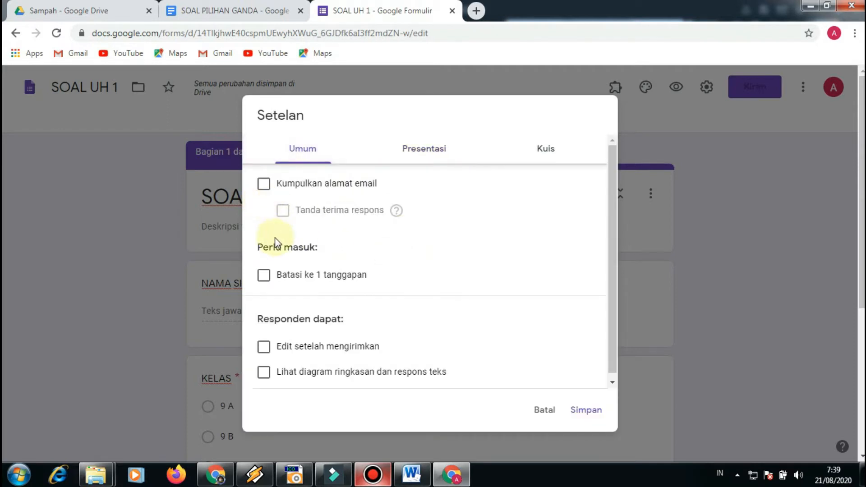
click(265, 275)
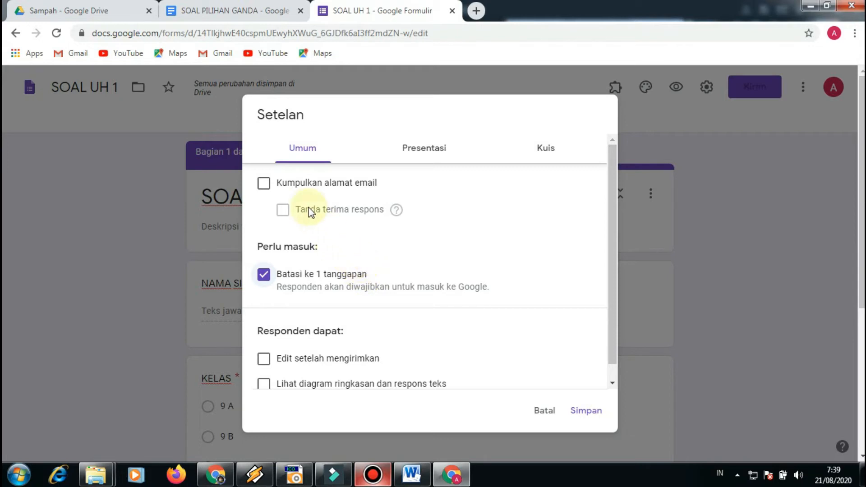
click(264, 184)
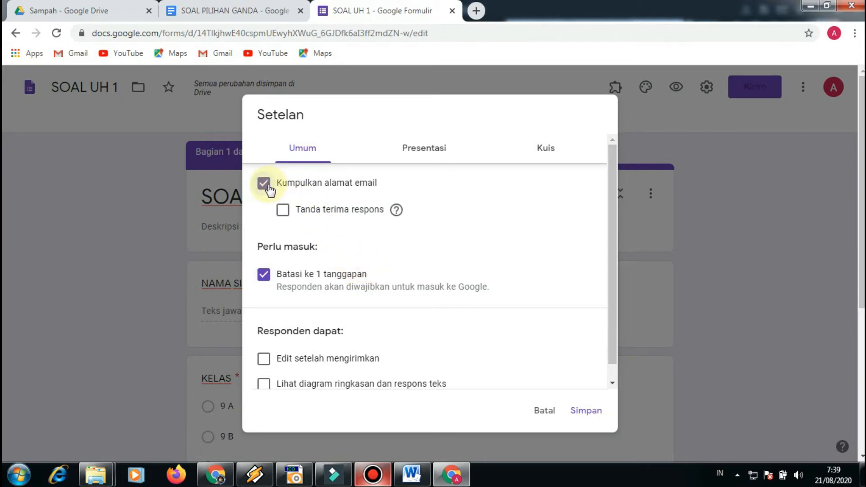
click(265, 184)
click(586, 412)
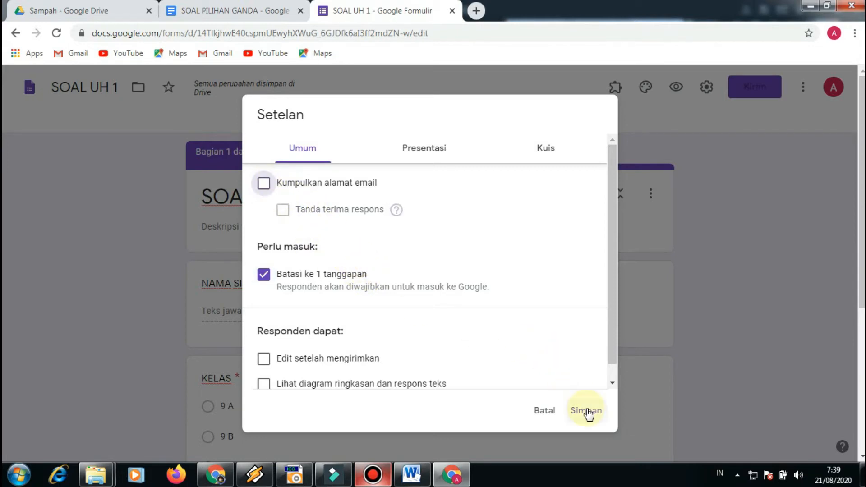
scroll(561, 310, down, 3)
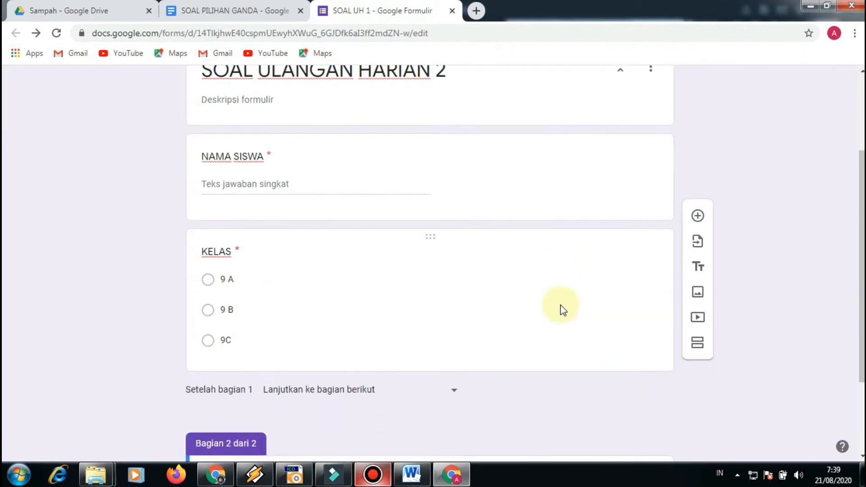
scroll(562, 310, down, 3)
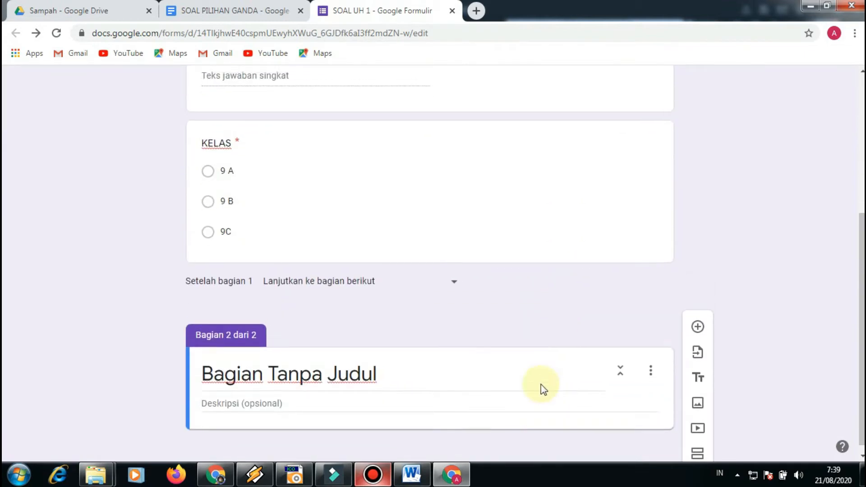
scroll(546, 381, up, 5)
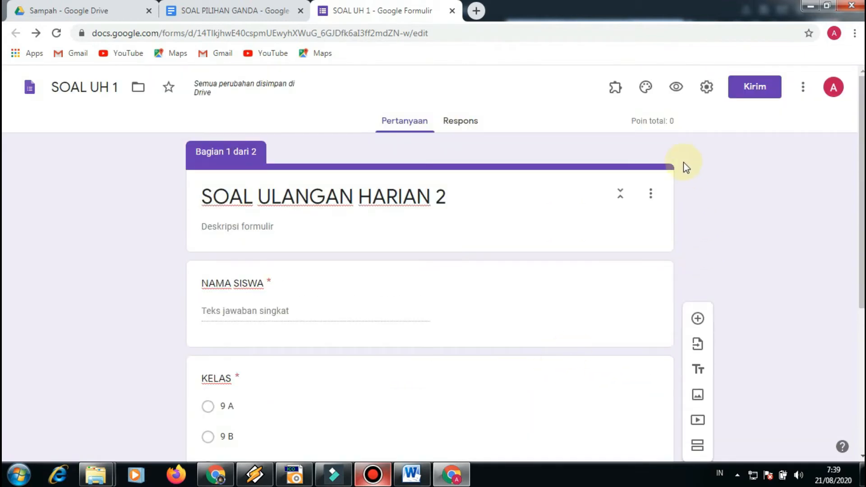
- Start the Form Builder add-on on the quiz form
click(616, 89)
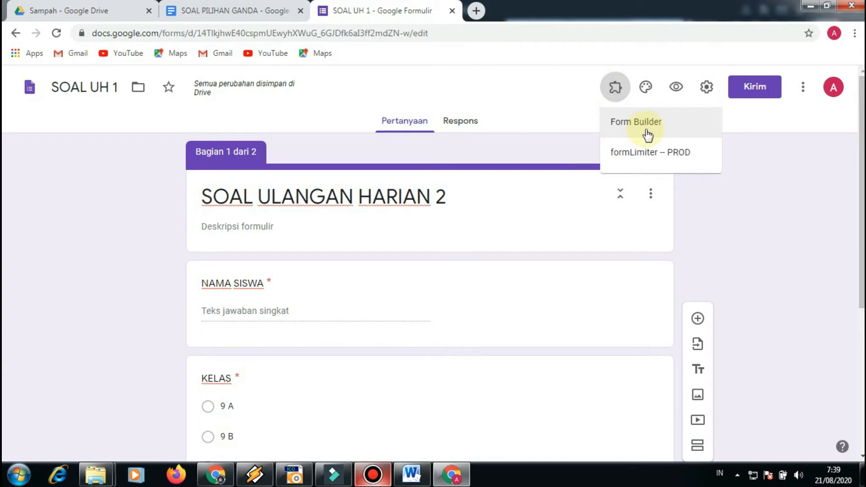
click(648, 131)
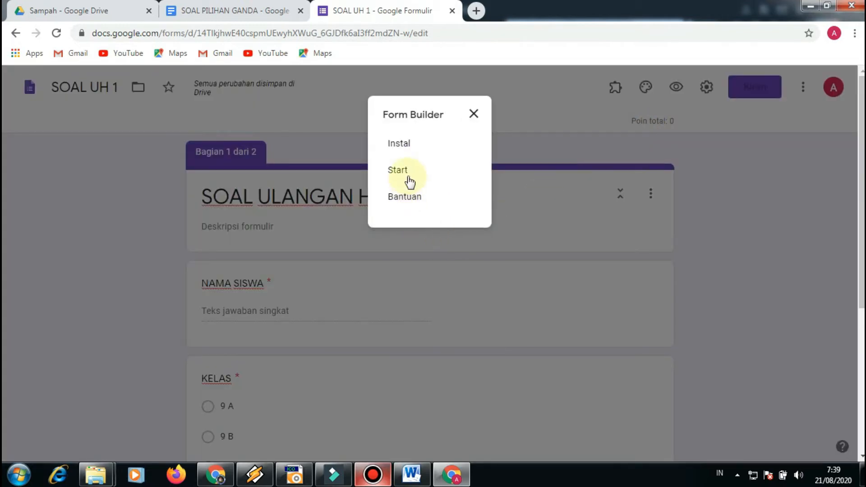
click(398, 171)
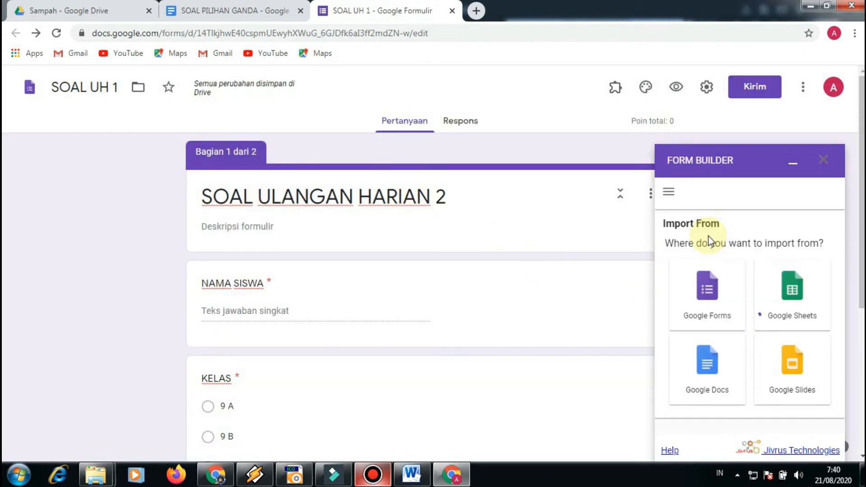
scroll(708, 235, down, 5)
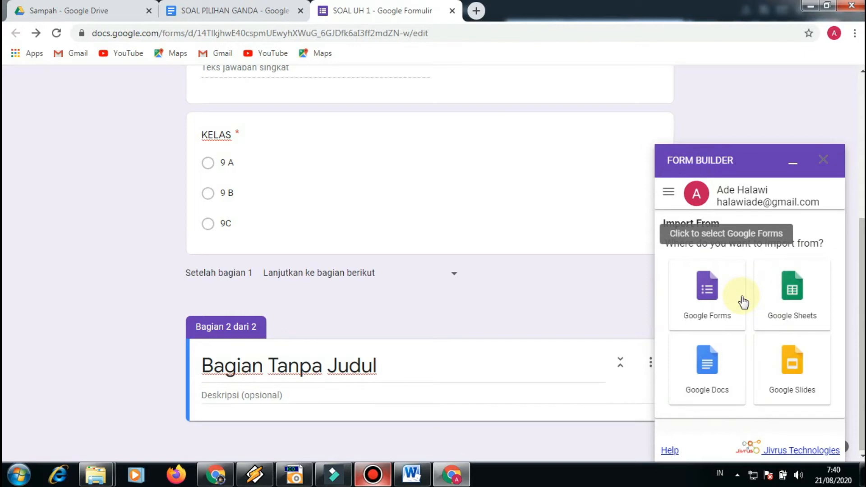
- Switch to the SOAL PILIHAN GANDA document in Google Docs and examine its multiple-choice questions
click(228, 10)
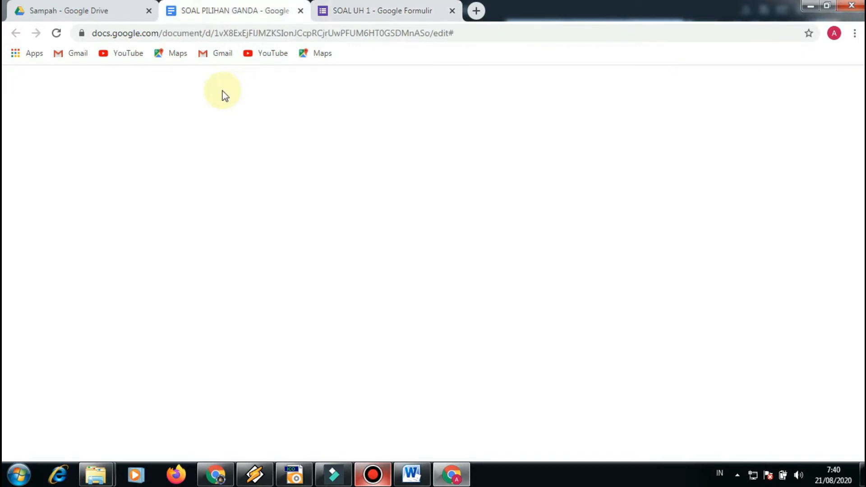
click(282, 164)
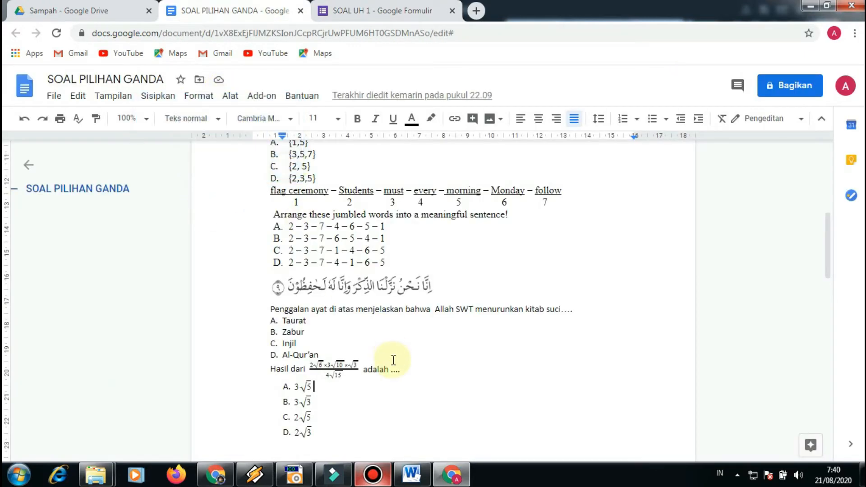
click(356, 389)
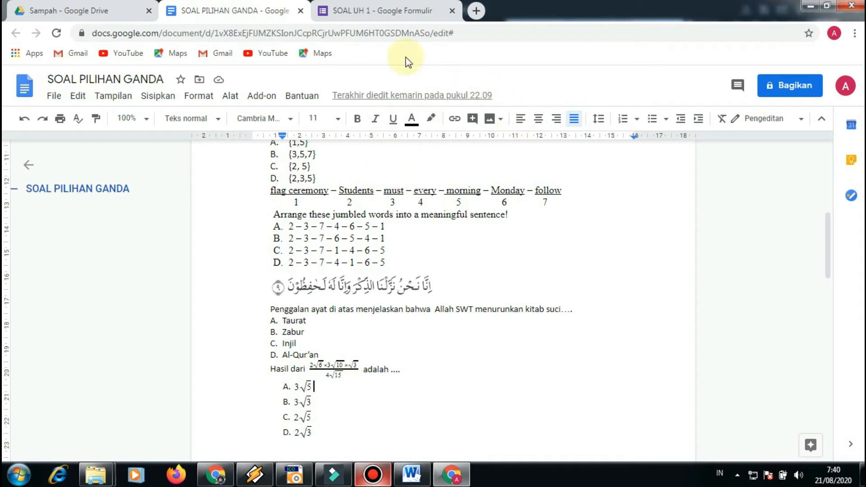
- Return to the quiz form and load the SOAL PILIHAN GANDA Google document as Form Builder's import source
click(399, 10)
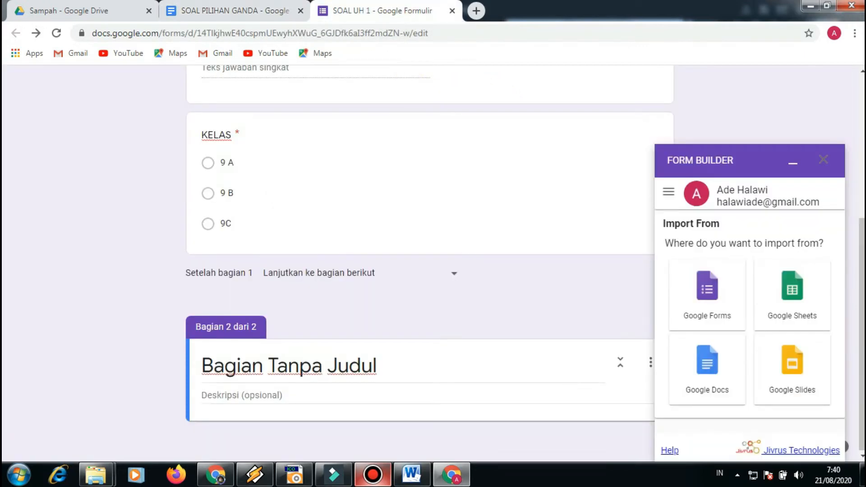
click(702, 392)
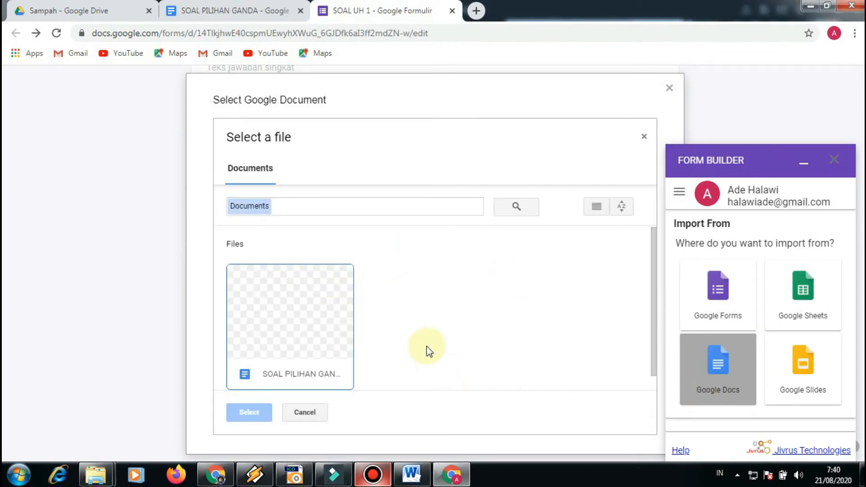
click(307, 350)
click(255, 412)
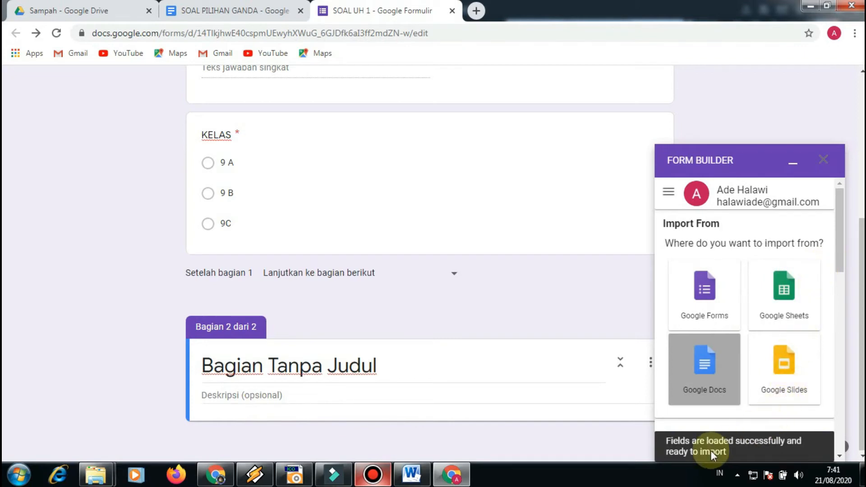
- Review the fields ready to import, set their answer options as Checkboxes, and make the selected questions Optional
scroll(797, 403, down, 2)
scroll(796, 403, down, 5)
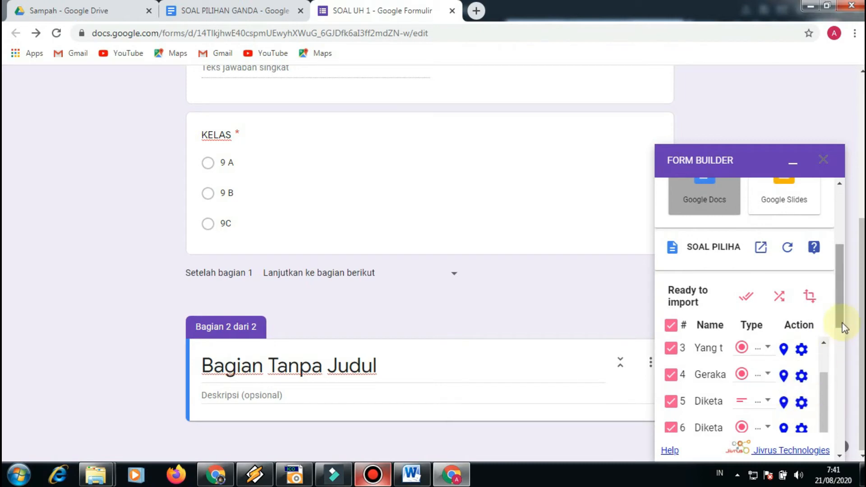
drag(838, 312, 827, 422)
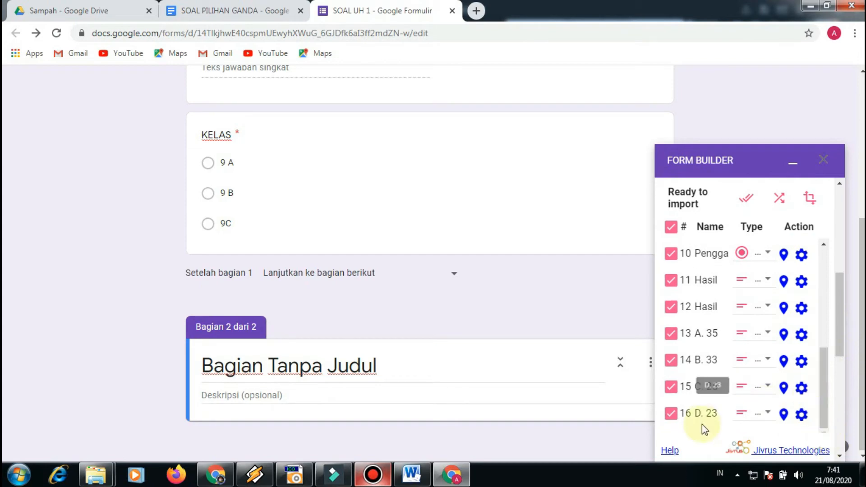
scroll(720, 413, down, 3)
scroll(720, 413, down, 3)
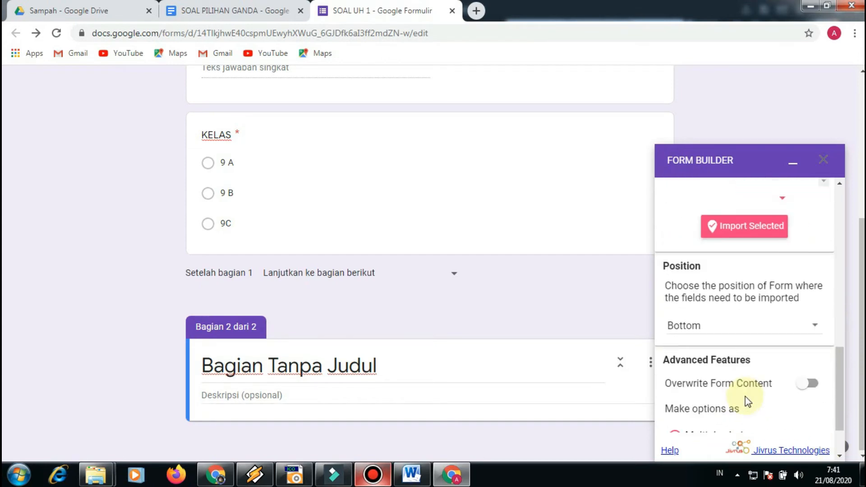
scroll(747, 400, down, 2)
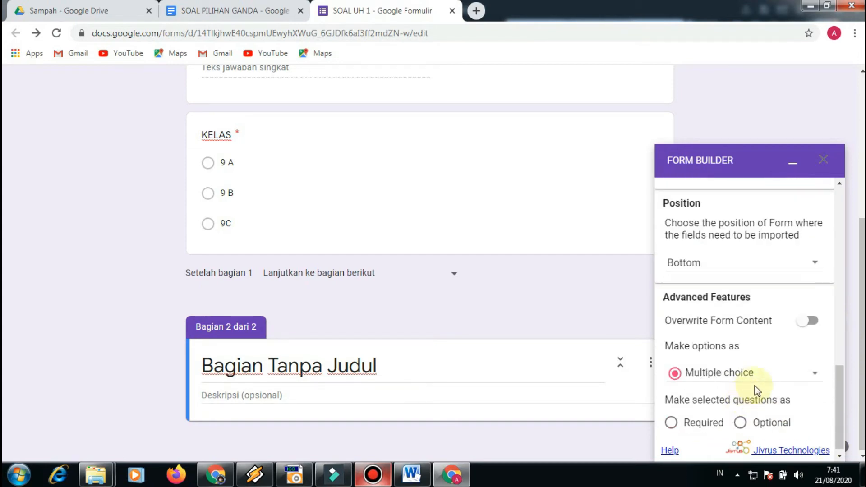
click(800, 378)
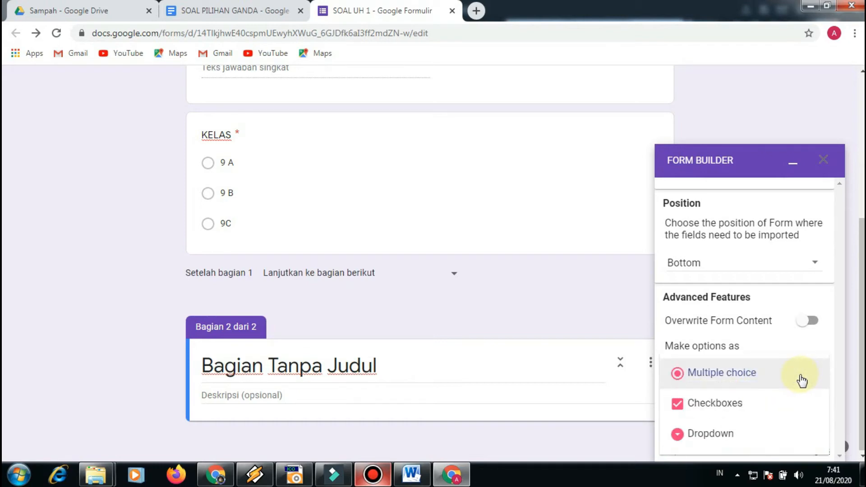
click(685, 413)
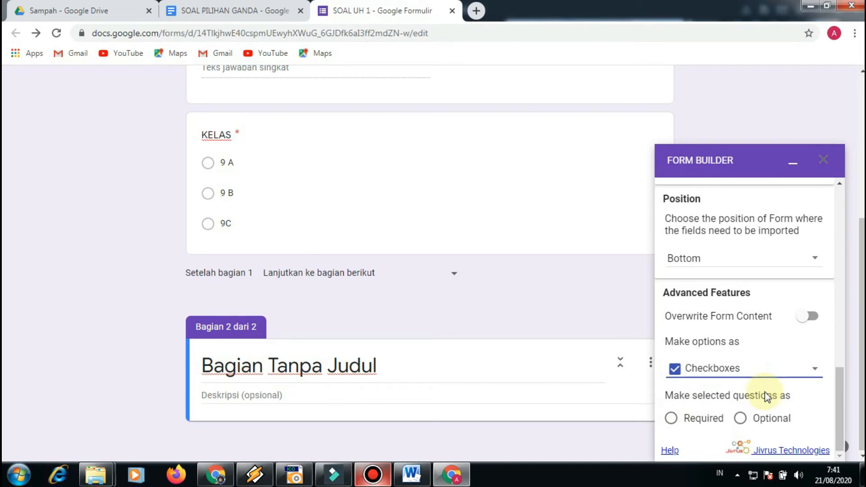
click(754, 418)
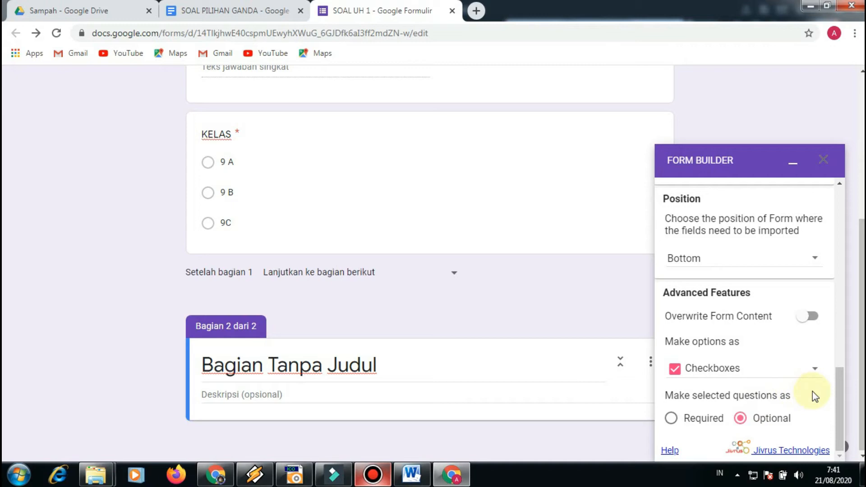
- Import the selected fields at the bottom of the form with Overwrite Form Content switched off
drag(840, 398, 847, 375)
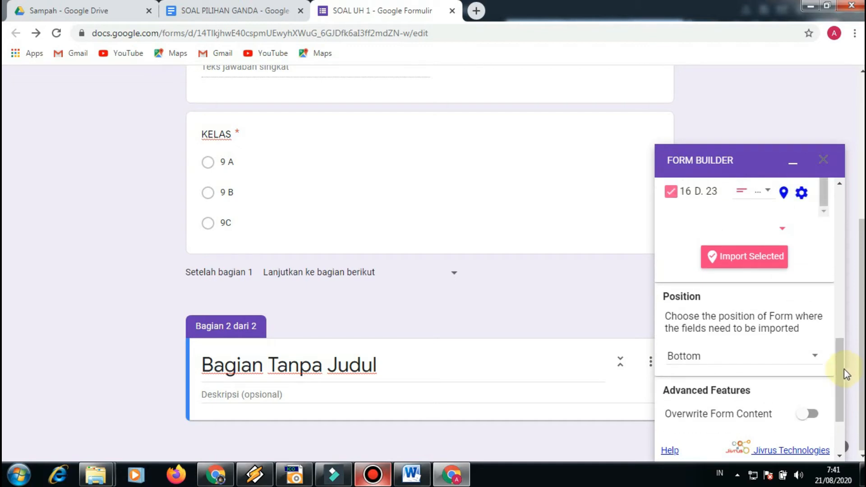
click(815, 414)
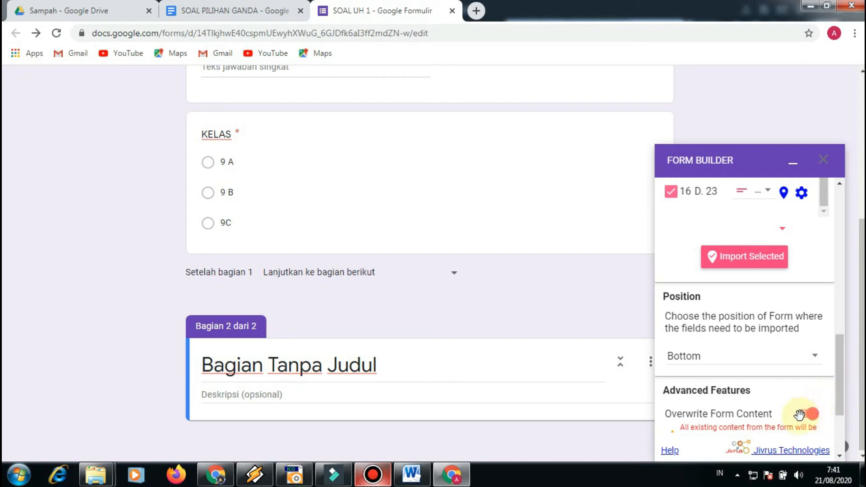
click(801, 414)
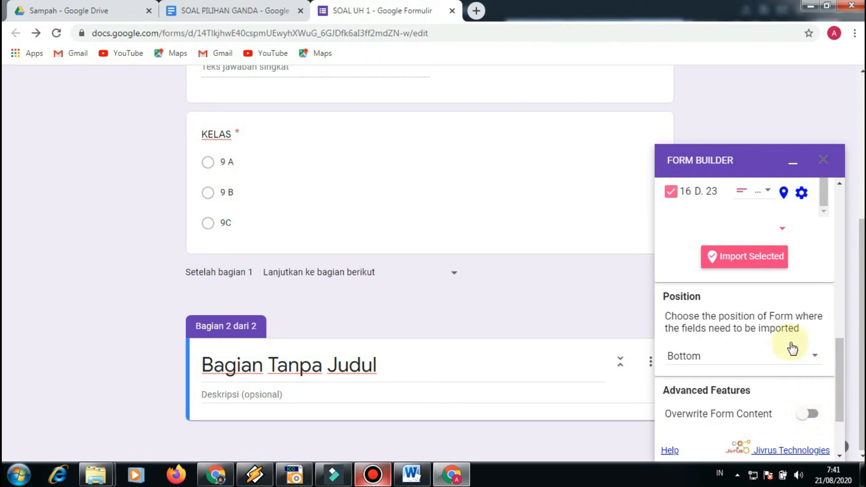
click(738, 271)
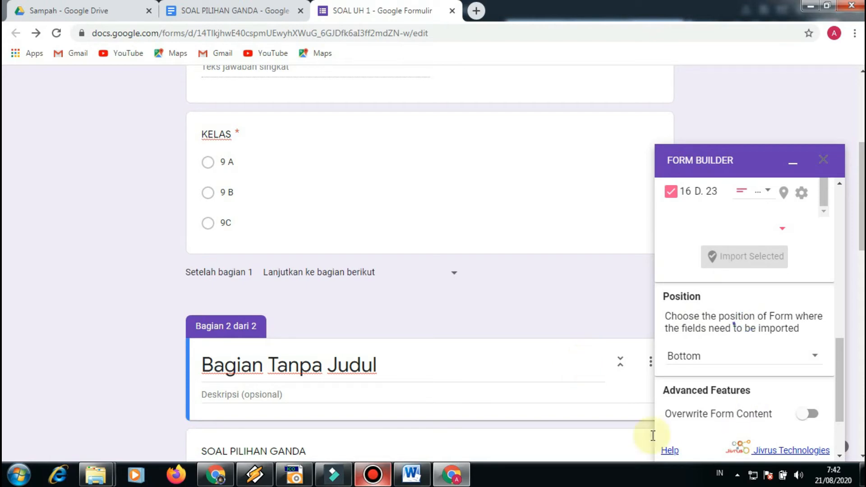
- Examine the imported questions in section 2, checking their question types and answer options
scroll(652, 436, down, 2)
scroll(500, 364, down, 2)
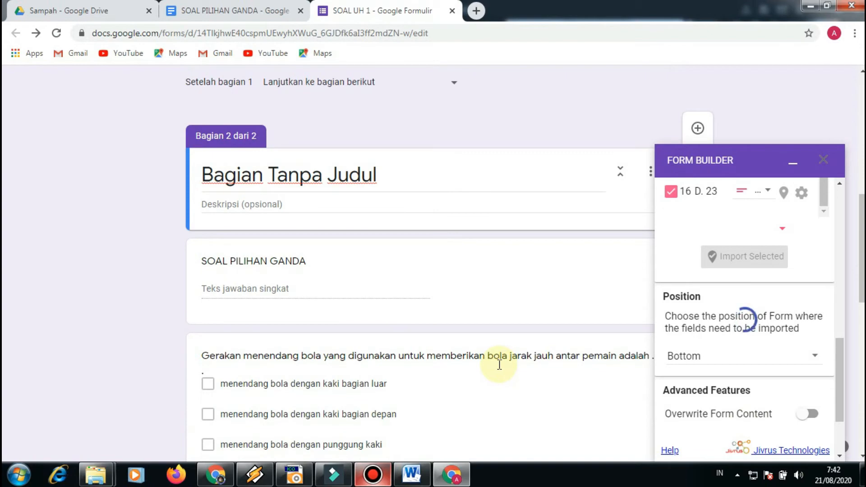
scroll(499, 365, down, 14)
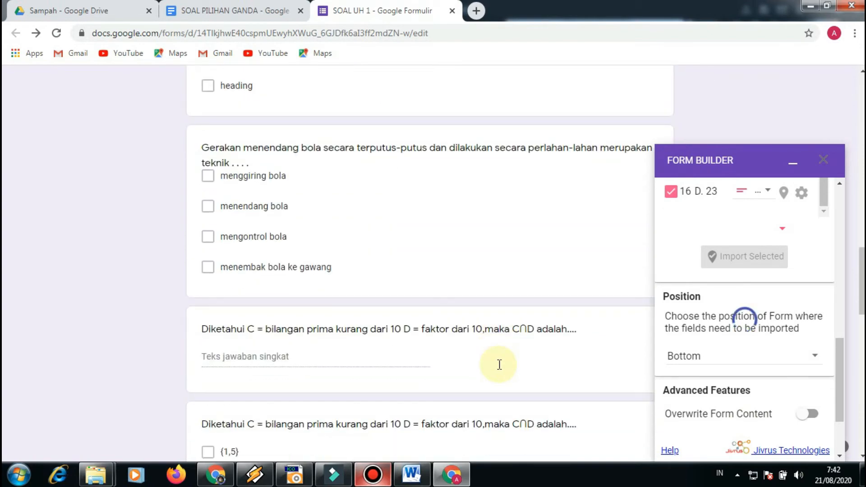
scroll(499, 364, down, 3)
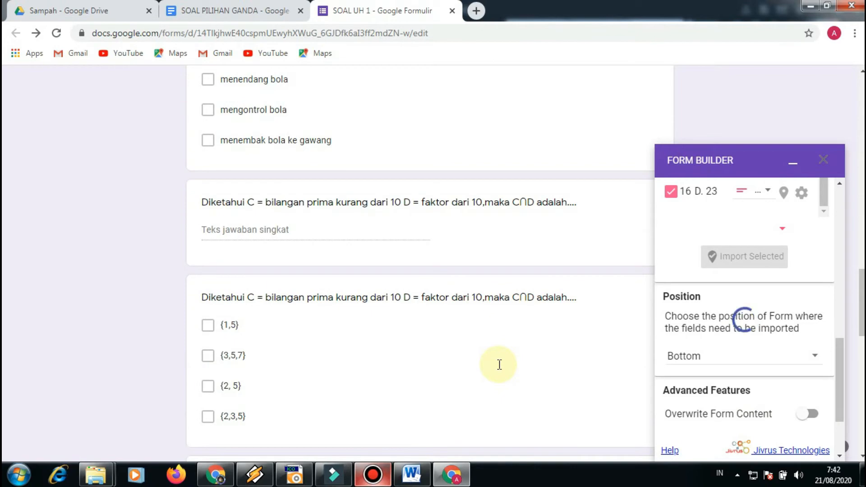
scroll(499, 364, down, 6)
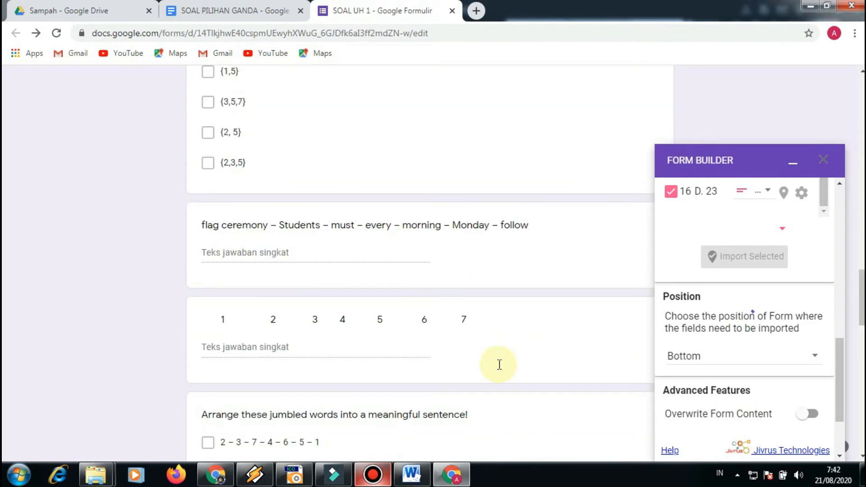
scroll(499, 364, down, 13)
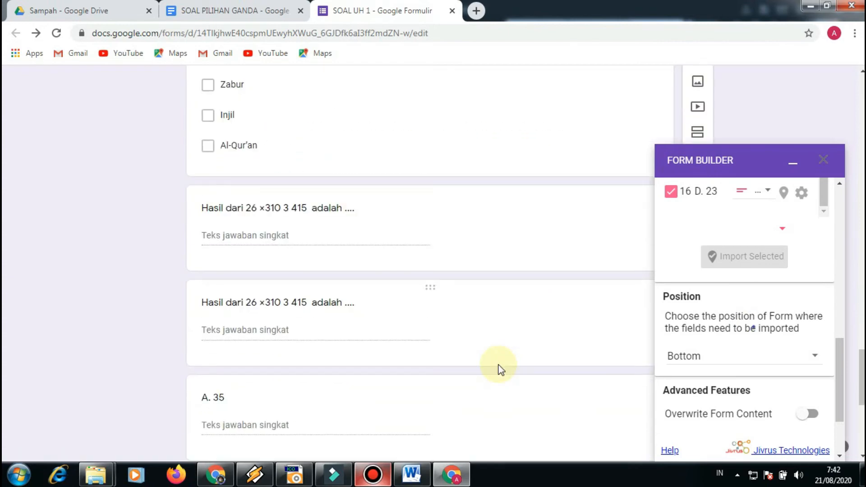
scroll(499, 369, down, 4)
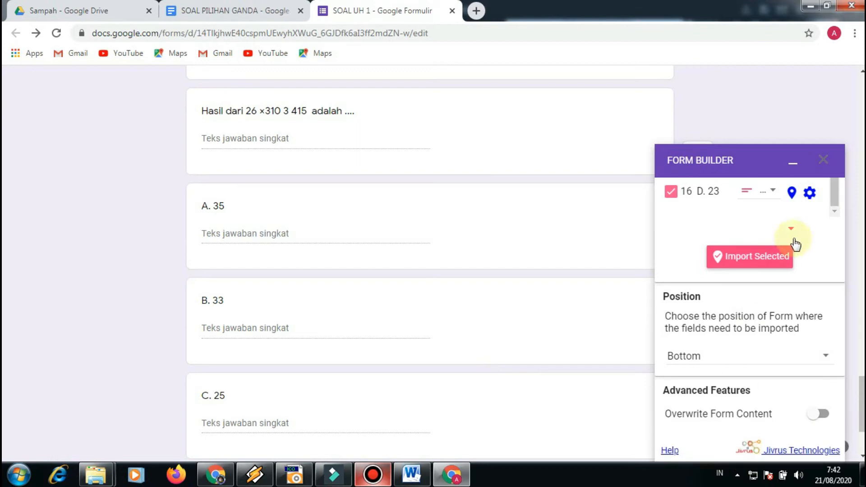
- Close Form Builder and delete the imported SOAL PILIHAN GANDA short-answer question from section 2
click(822, 159)
scroll(411, 356, down, 4)
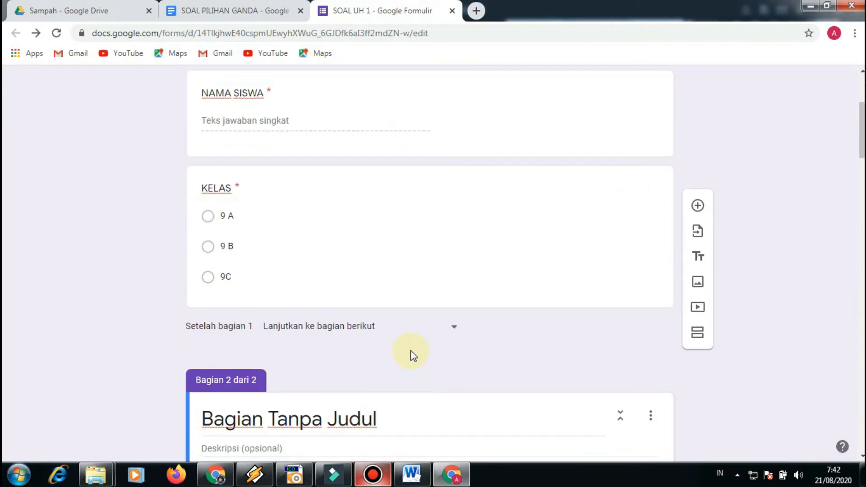
scroll(408, 334, down, 3)
scroll(408, 335, down, 3)
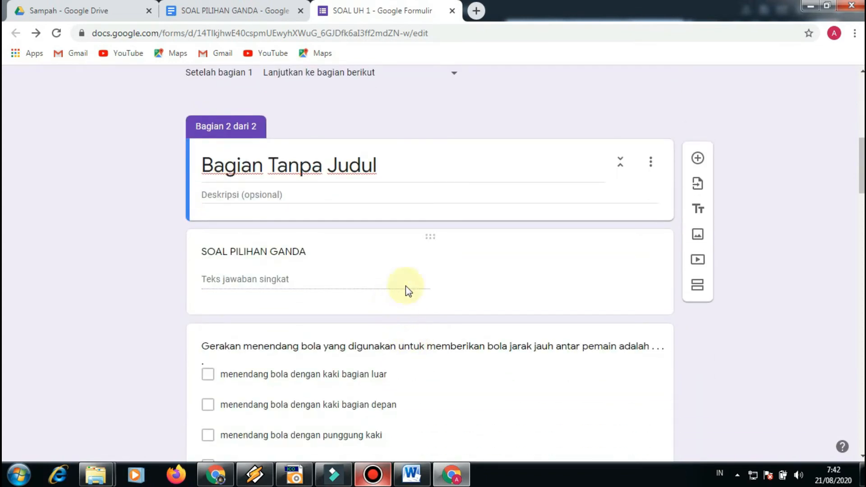
click(418, 282)
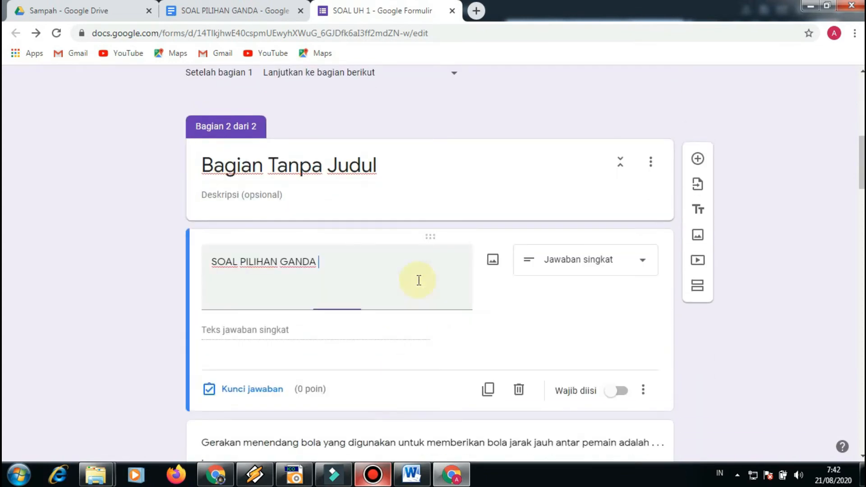
click(518, 392)
- Change the title of section 2 to "SOAL PILIHAN GANDA"
click(330, 171)
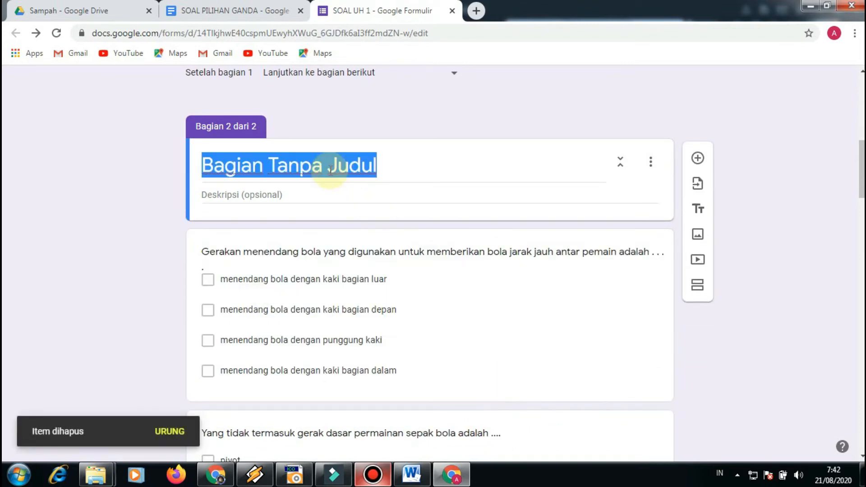
text(SIA)
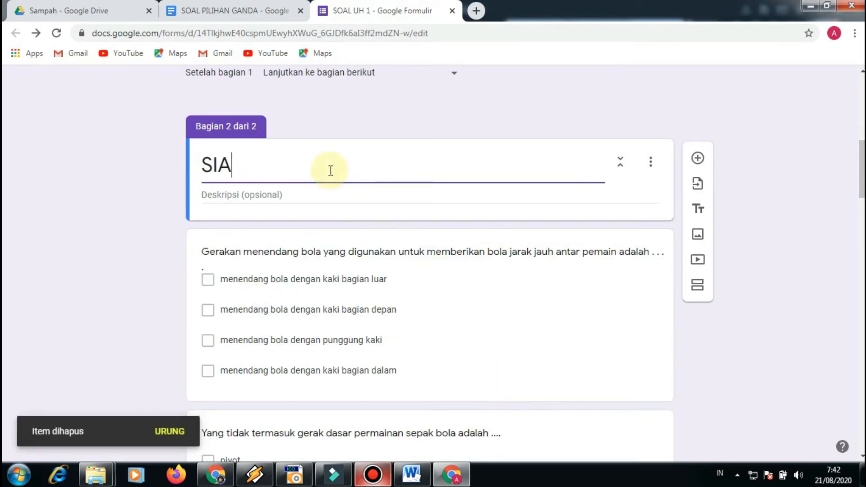
key(BackSpace)
text(OLA)
key(BackSpace)
key(BackSpace)
text(AL )
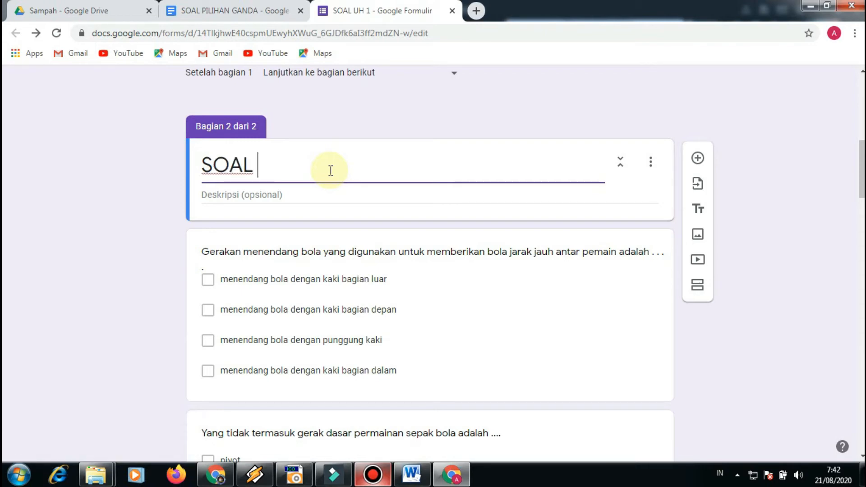
text(PILIHA)
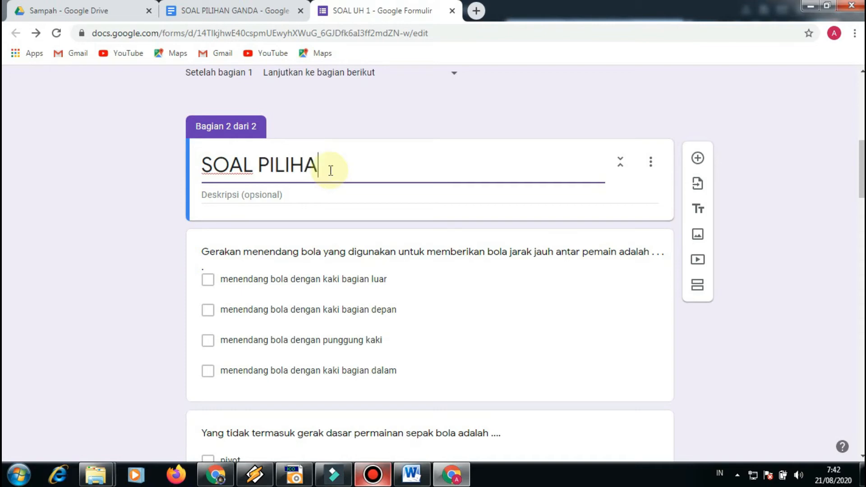
text(N GANDA)
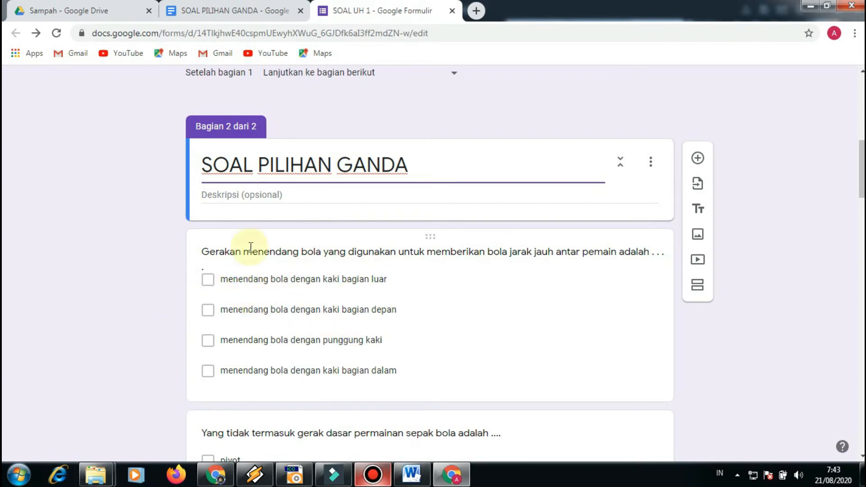
- Compare the imported football questions in section 2 with the originals in the SOAL PILIHAN GANDA Google document
click(207, 10)
scroll(364, 238, up, 7)
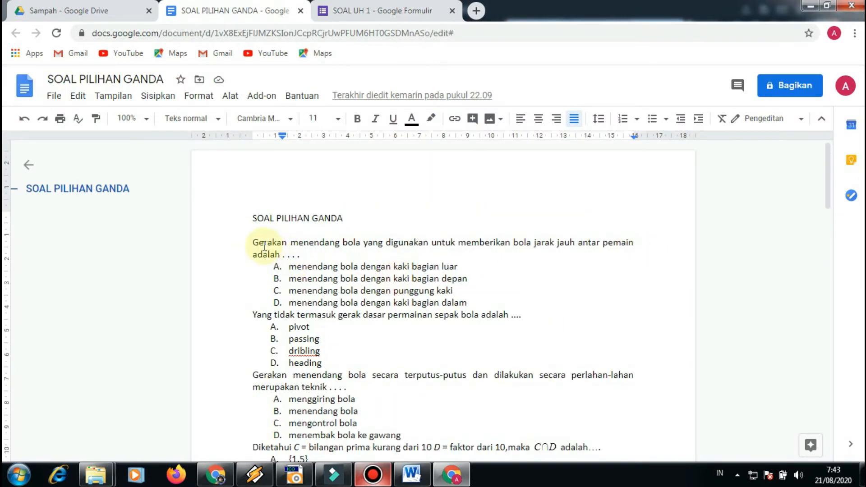
drag(253, 243, 500, 290)
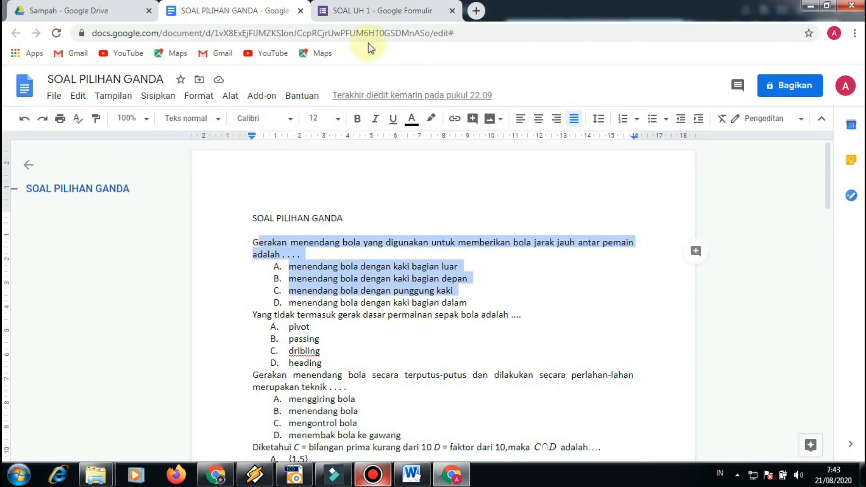
click(363, 10)
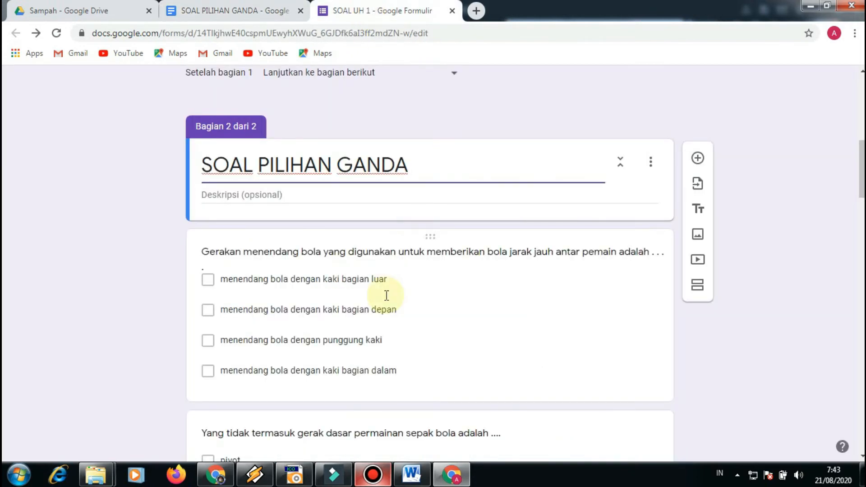
scroll(384, 297, down, 3)
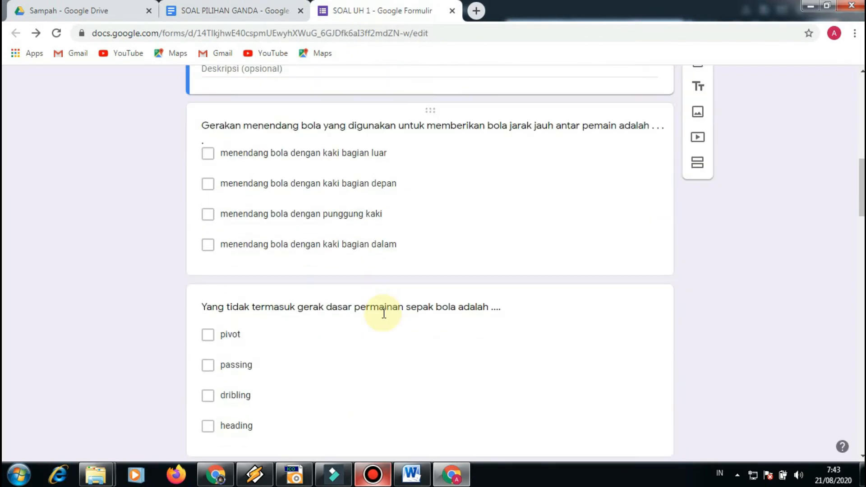
scroll(386, 305, down, 3)
scroll(361, 311, down, 7)
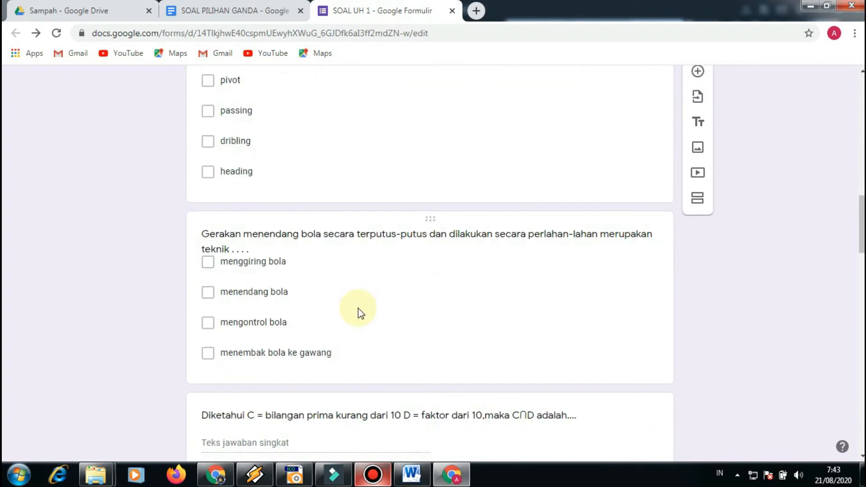
scroll(361, 311, down, 2)
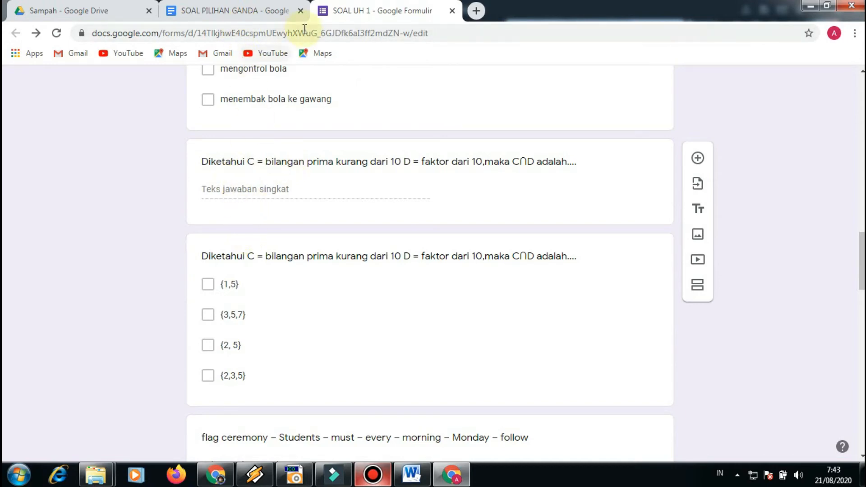
- Check the C∩D question against the source document and delete its duplicate short-answer version from section 2 of the form
click(246, 20)
scroll(318, 325, down, 3)
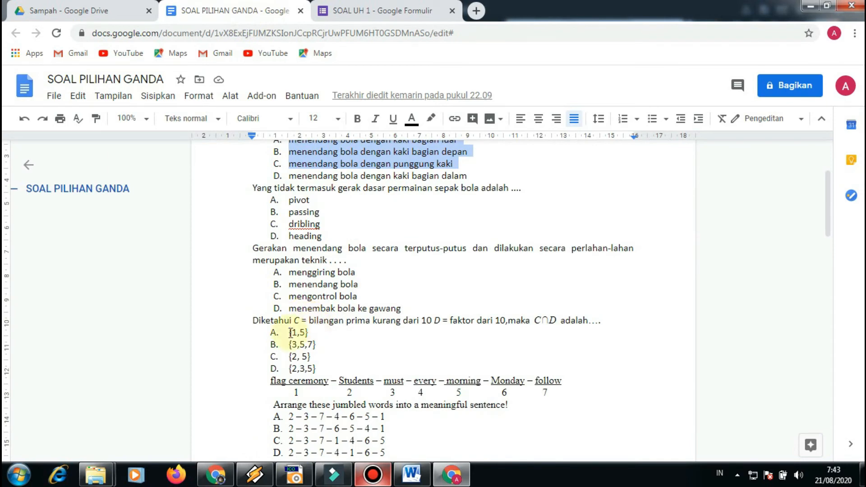
click(379, 11)
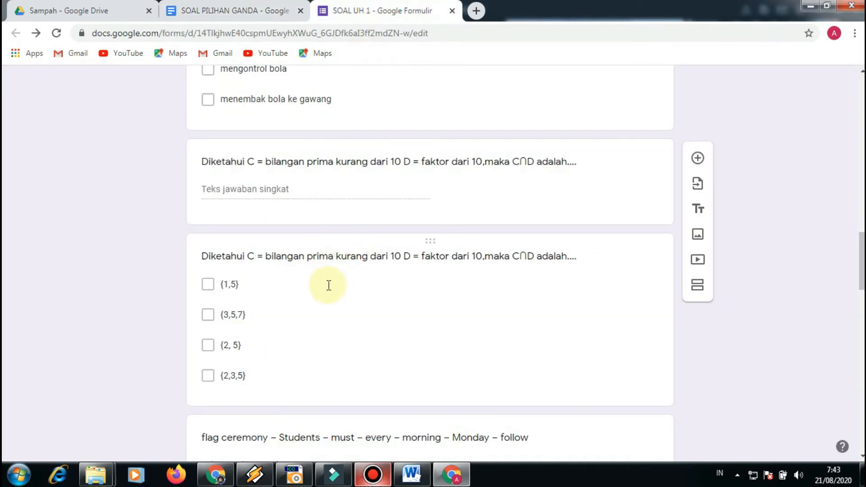
click(446, 211)
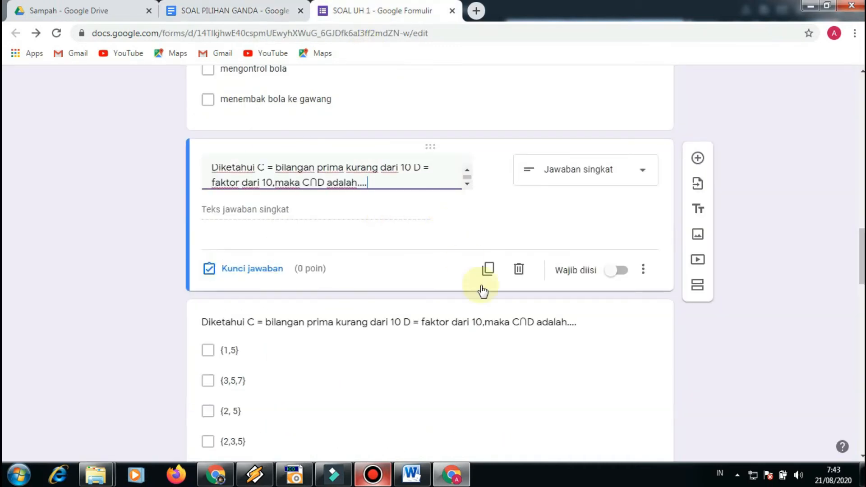
click(519, 271)
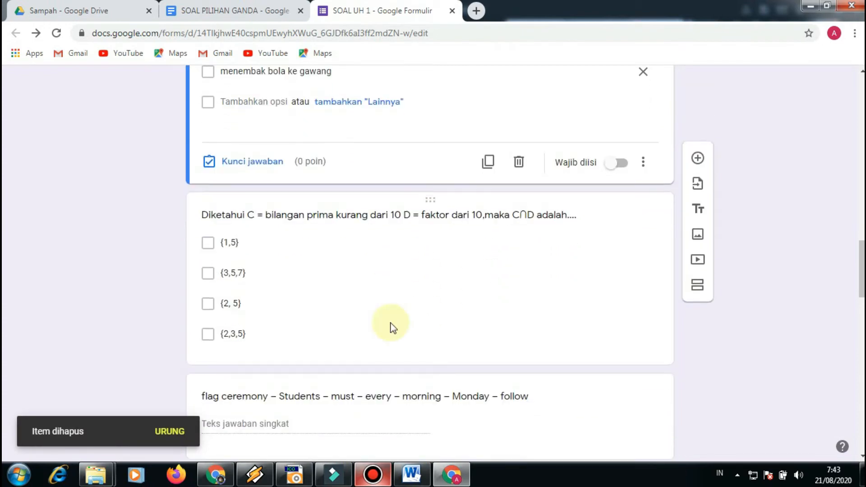
- Examine how the "flag ceremony" jumbled-words question was imported into the form and compare it with its layout in the Google document
scroll(390, 328, down, 3)
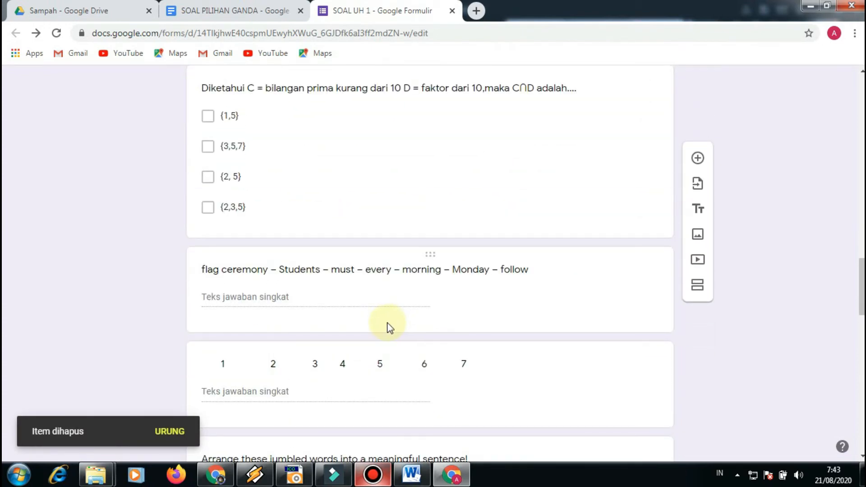
scroll(387, 324, down, 3)
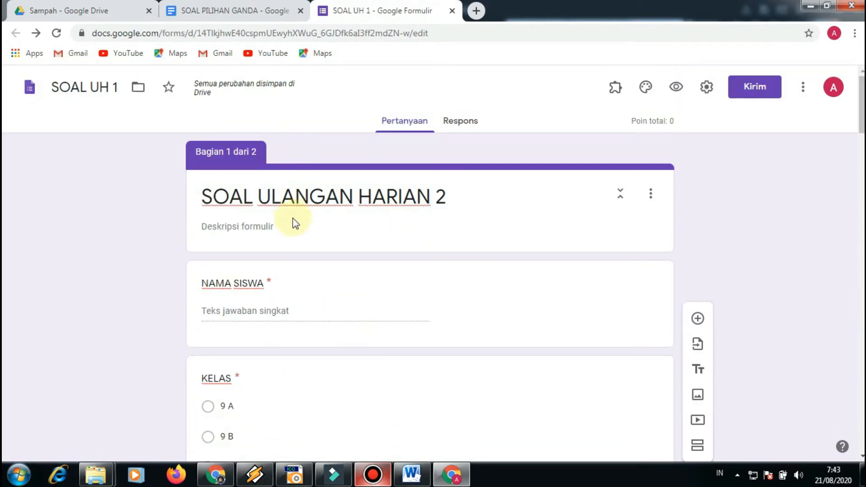
scroll(312, 251, down, 6)
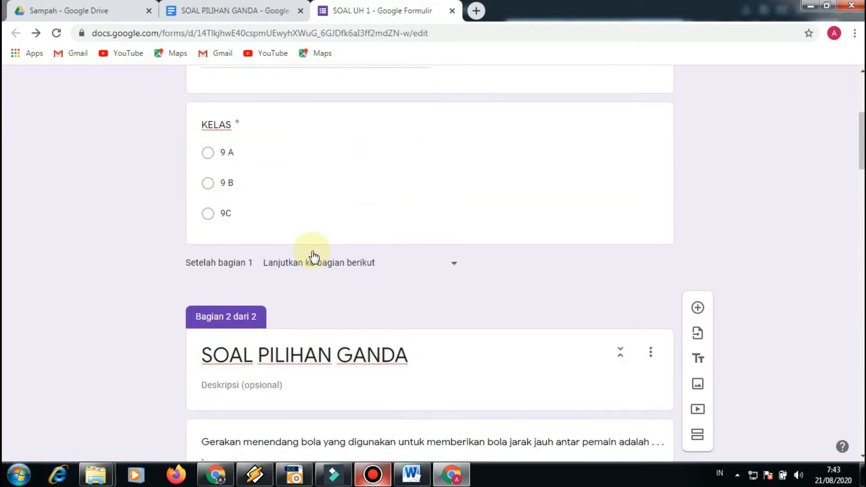
scroll(313, 261, down, 8)
scroll(309, 270, down, 4)
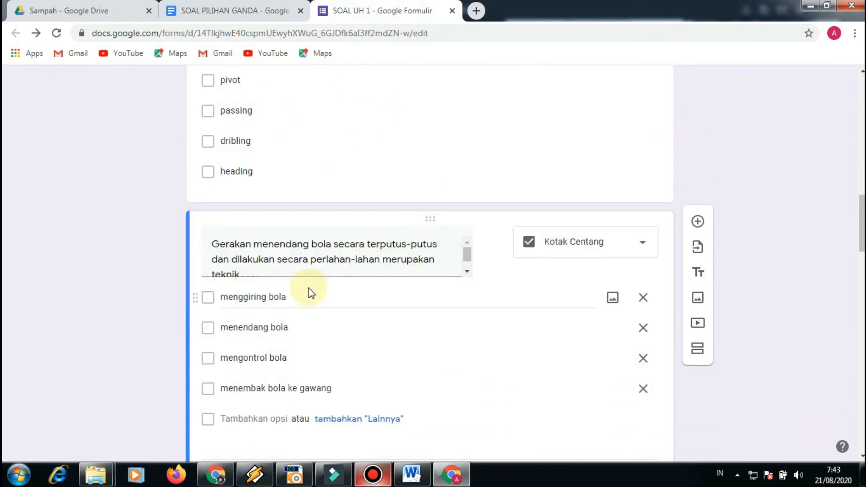
scroll(310, 291, down, 11)
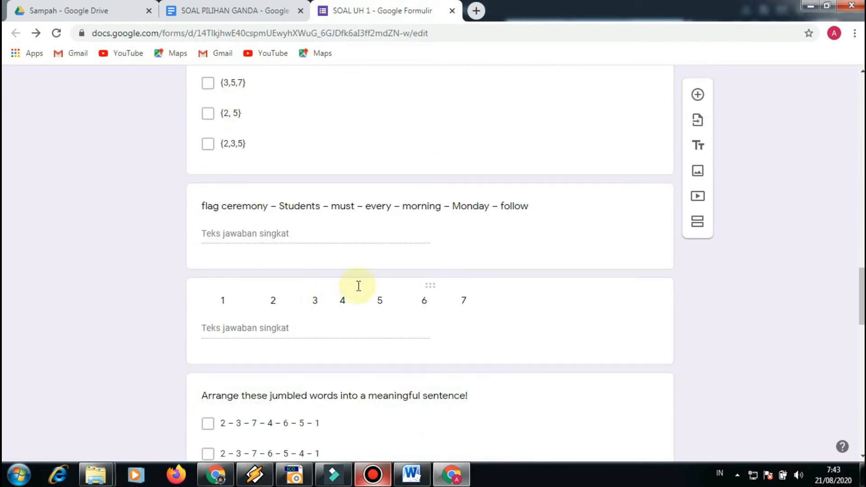
click(405, 255)
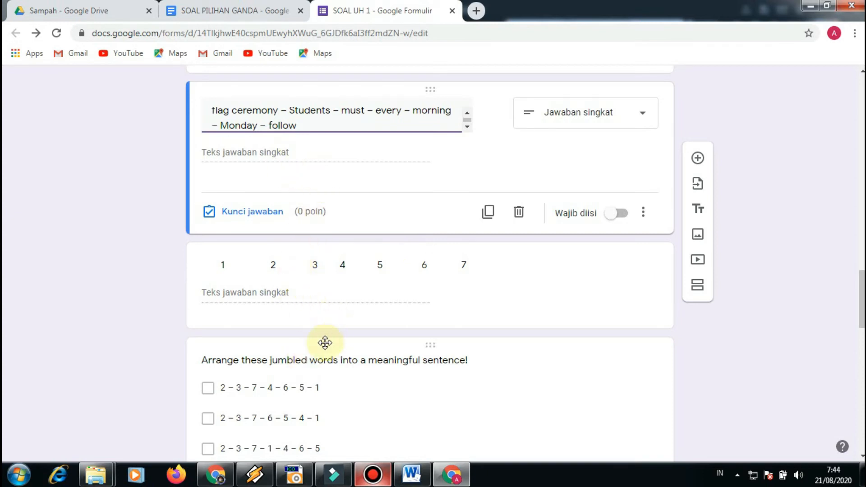
click(250, 9)
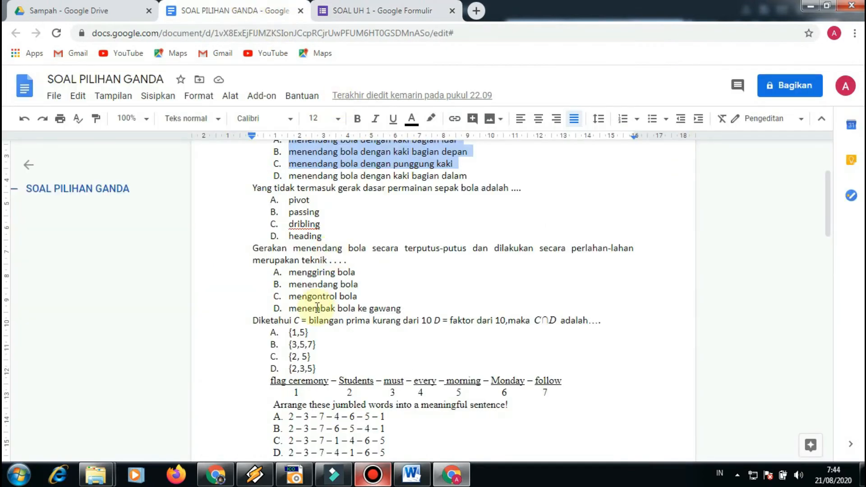
scroll(315, 297, down, 3)
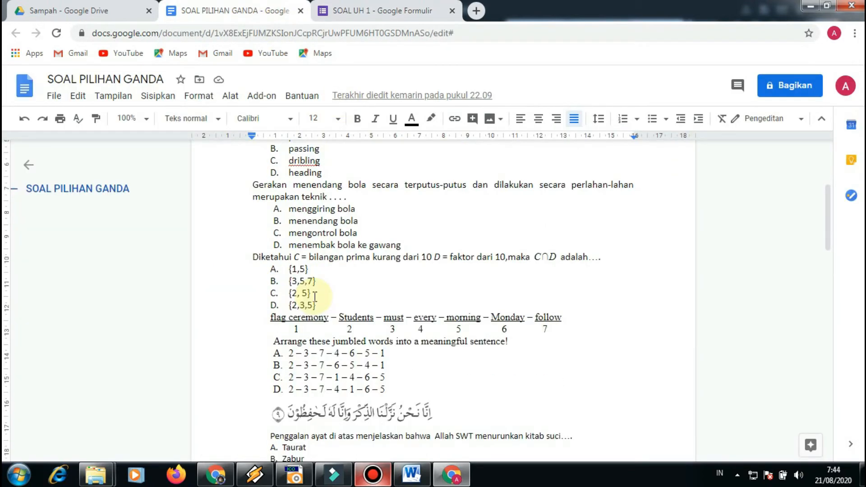
scroll(315, 296, up, 3)
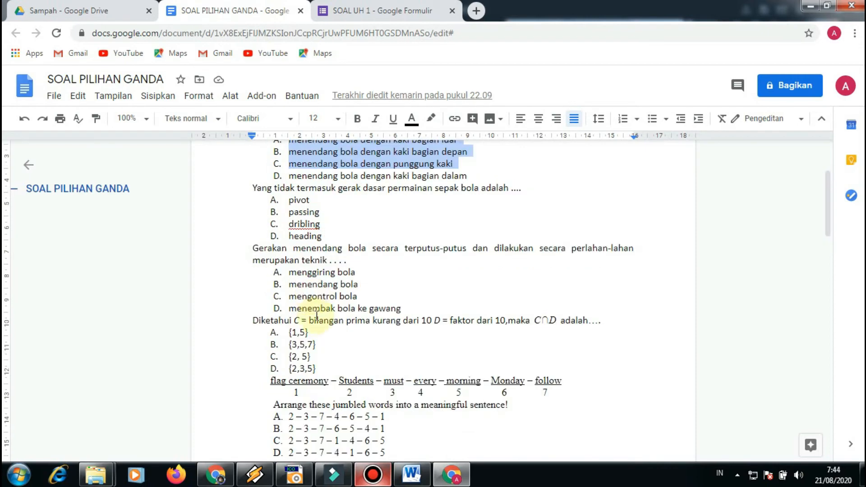
click(282, 382)
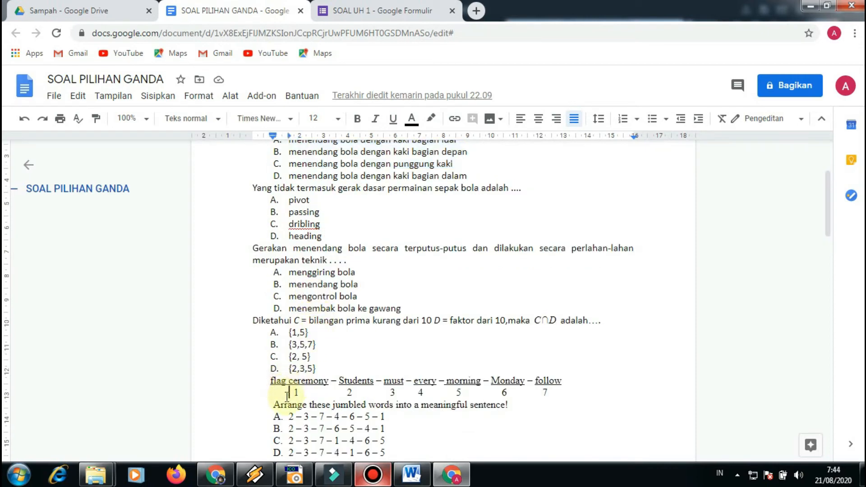
click(285, 404)
click(348, 10)
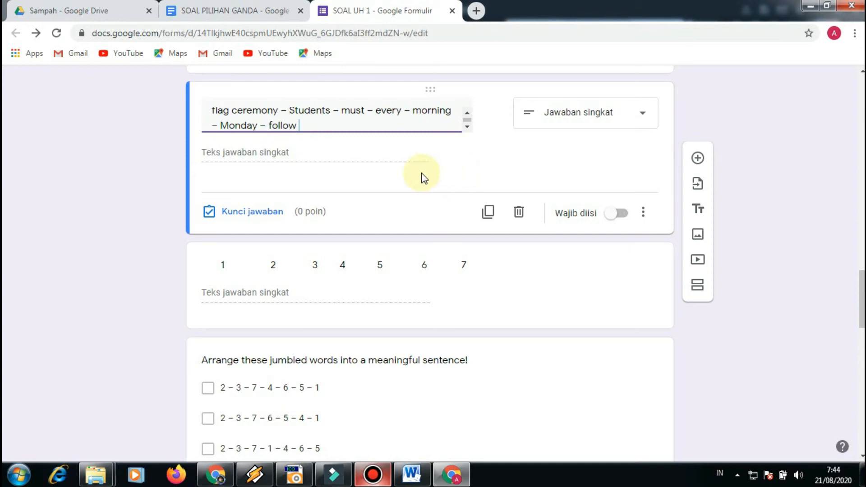
- Switch to the SOAL PILIHAN GANDA document in Word and show the "flag ceremony" question at 130% zoom
click(408, 473)
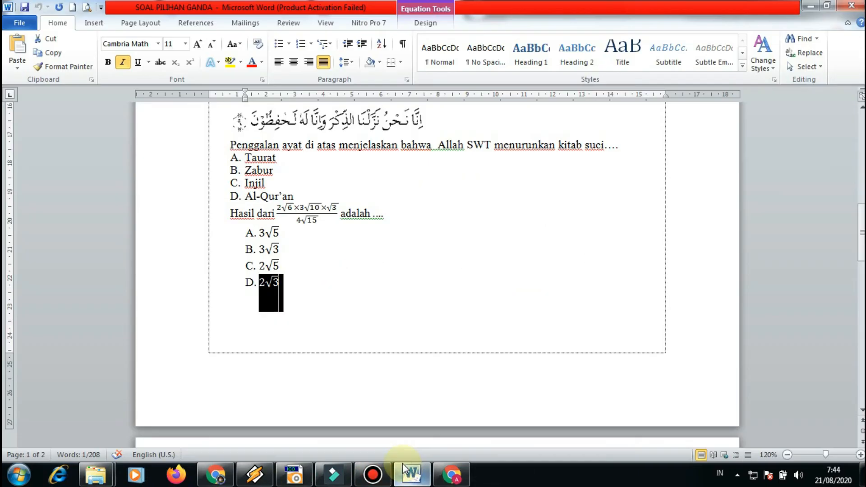
click(368, 296)
scroll(368, 295, up, 3)
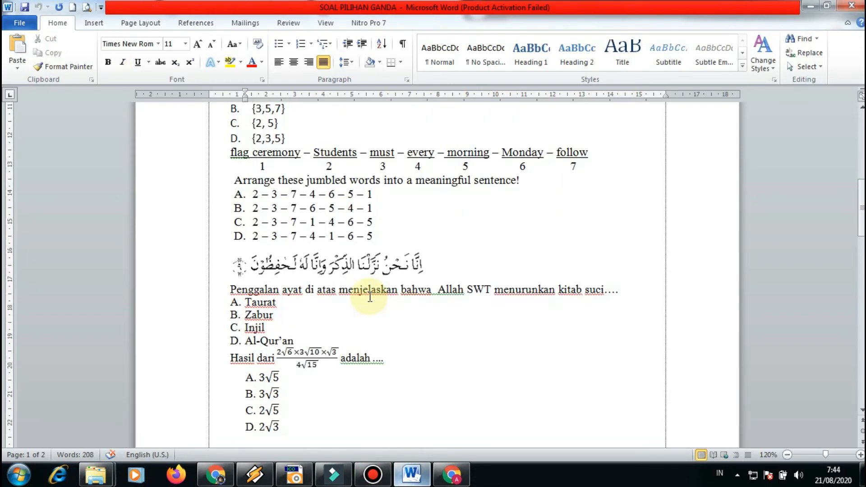
scroll(370, 297, up, 1)
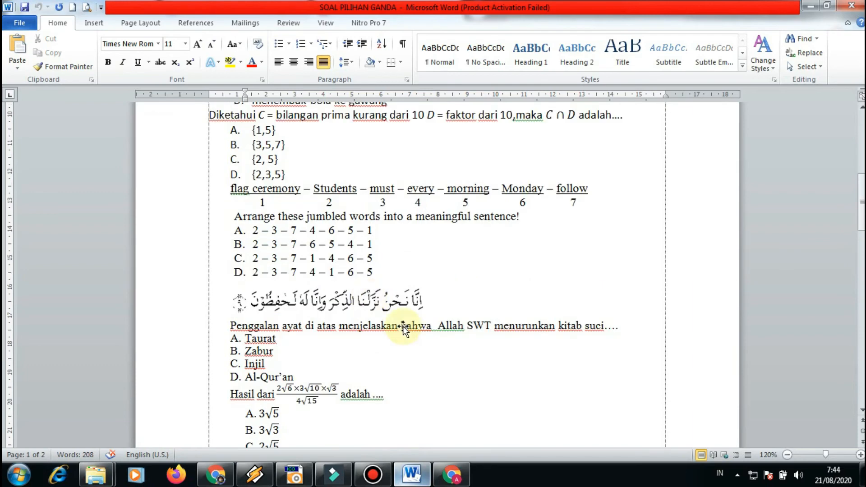
click(859, 454)
scroll(406, 348, down, 5)
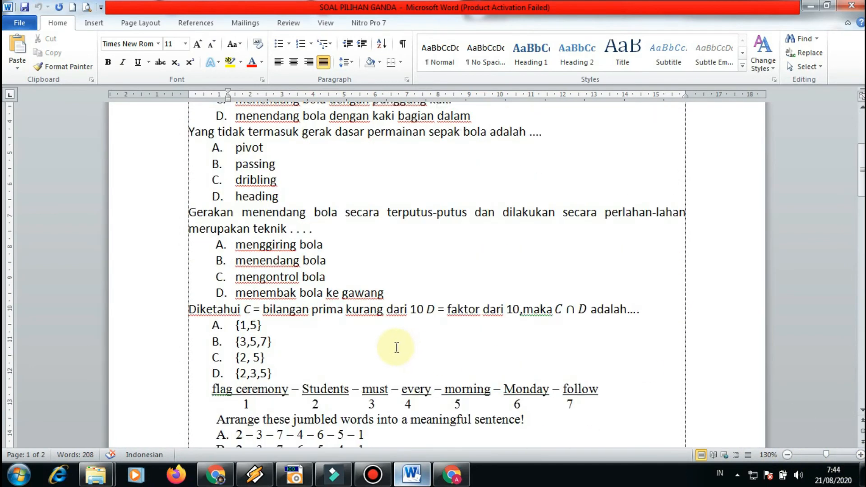
scroll(396, 348, down, 3)
click(398, 380)
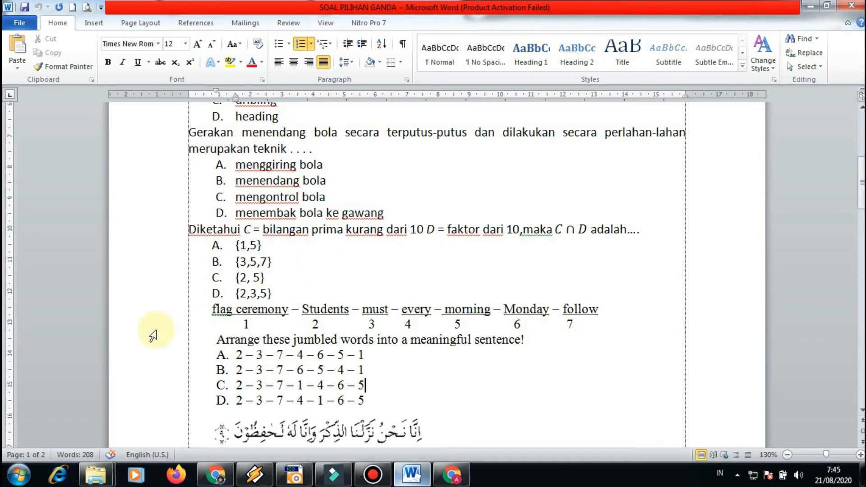
- Capture the underlined "flag ceremony" word row and its numbers 1 to 7 with the Snipping Tool
click(19, 473)
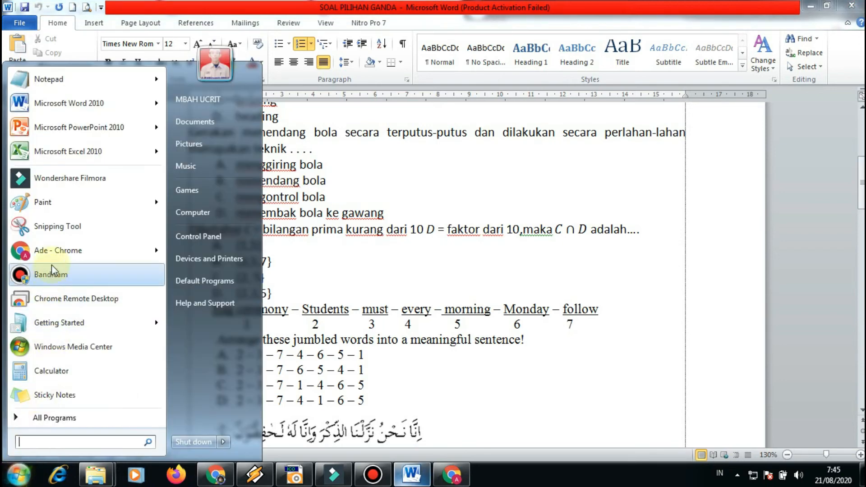
mouse_move(62, 244)
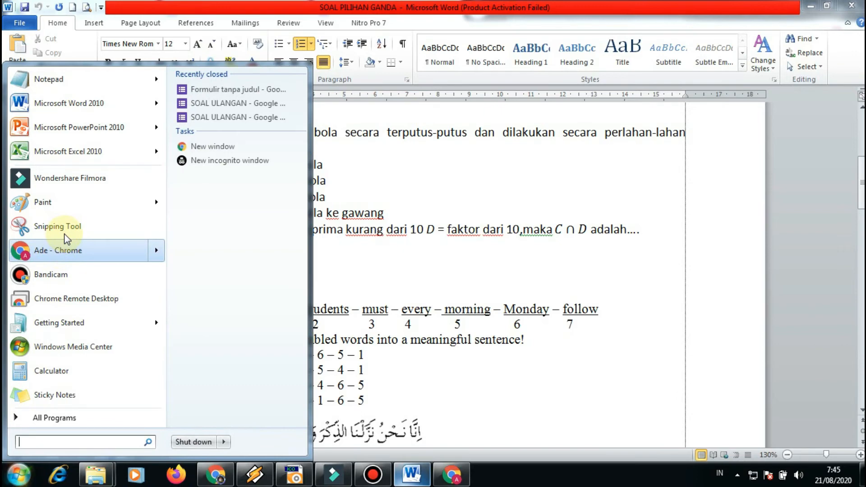
click(67, 225)
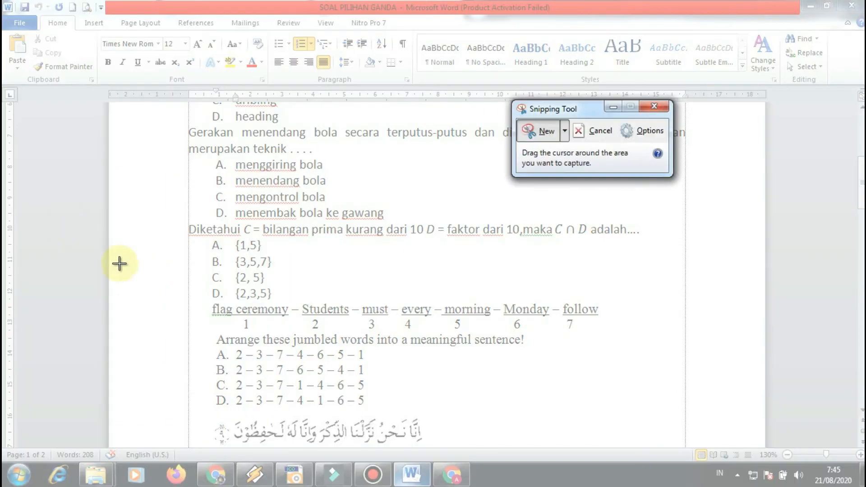
drag(205, 305, 600, 332)
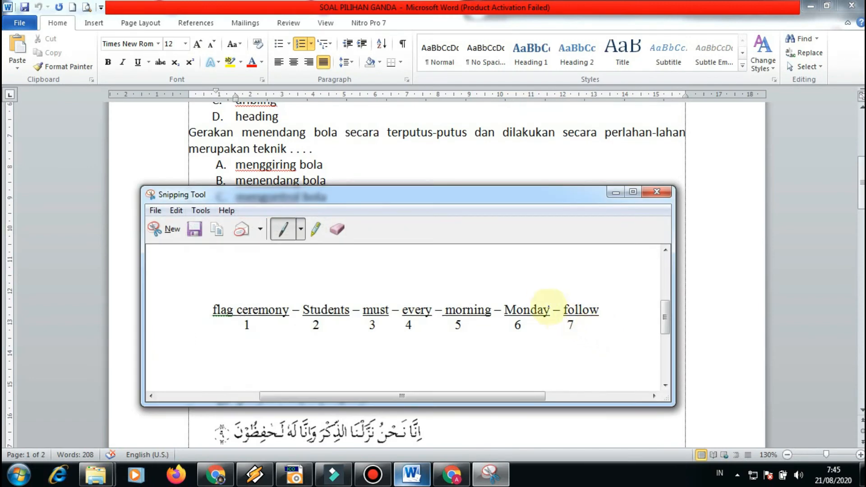
- Save the captured snip to the Desktop as a PNG file named "Soal 5"
click(195, 229)
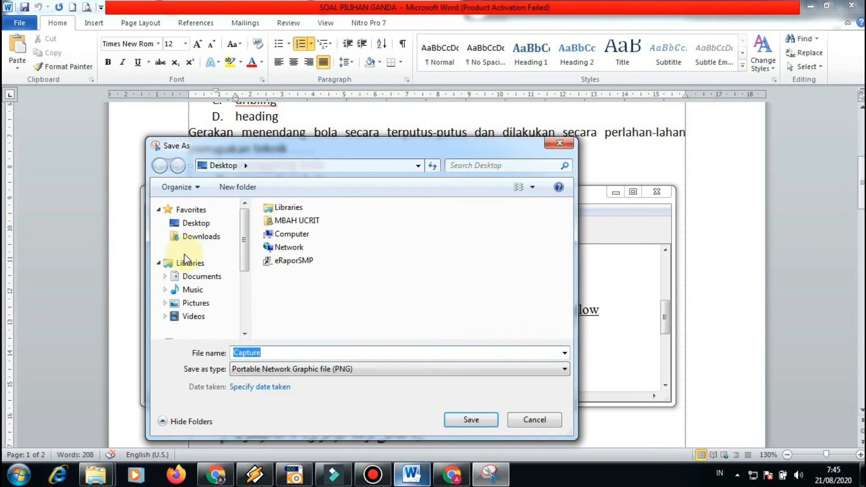
text(sOA)
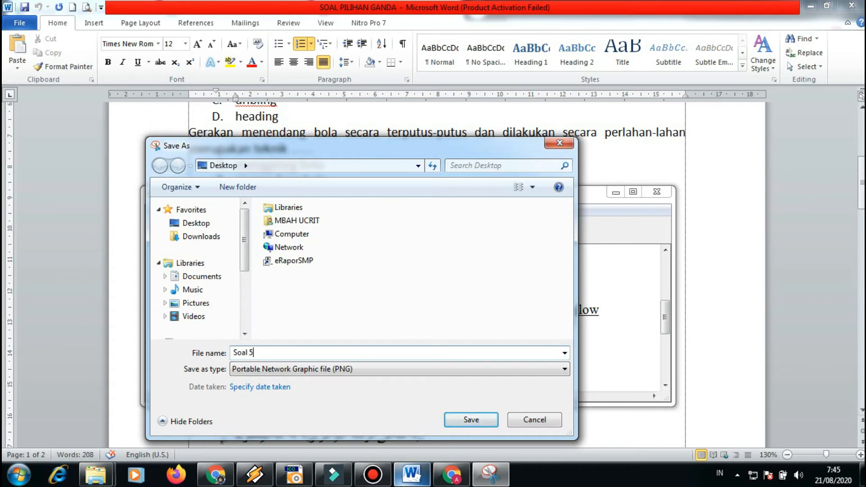
click(464, 418)
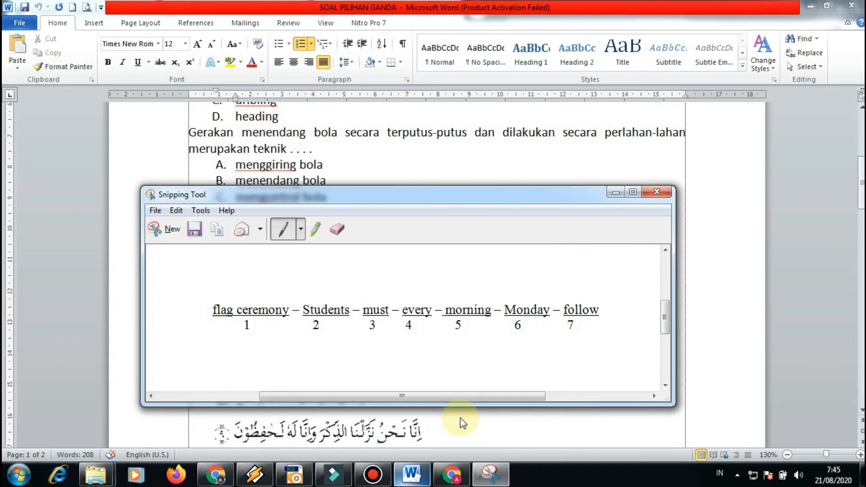
- Return from the Word document to the SOAL UH 1 form in Chrome
click(461, 419)
scroll(461, 419, down, 3)
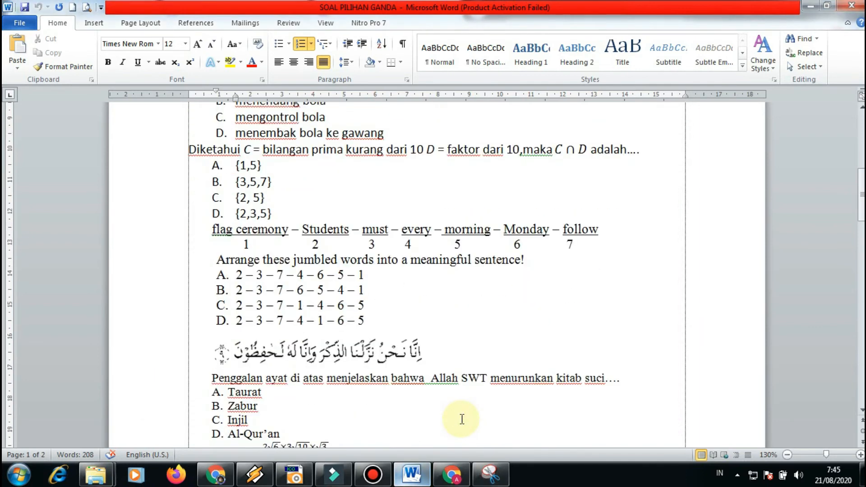
click(458, 474)
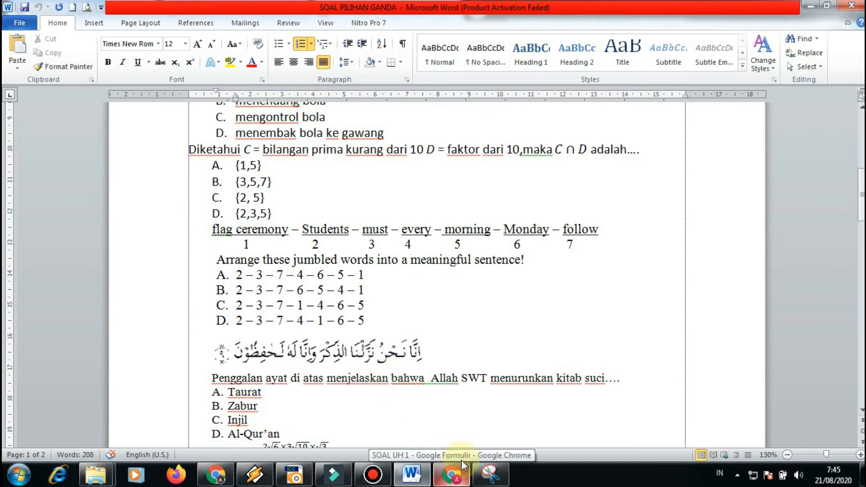
scroll(373, 315, down, 6)
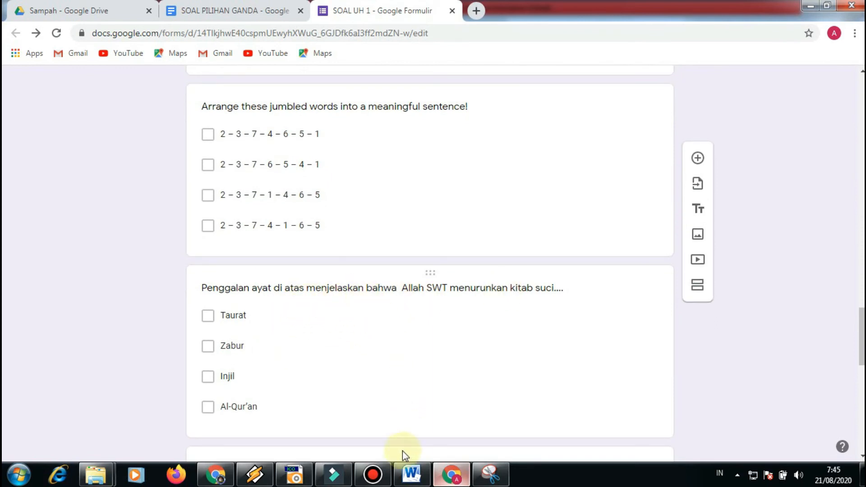
click(491, 475)
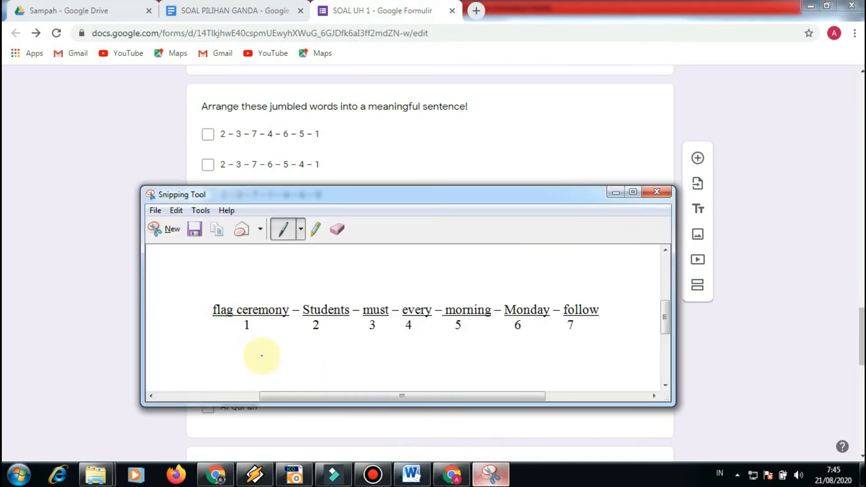
click(169, 229)
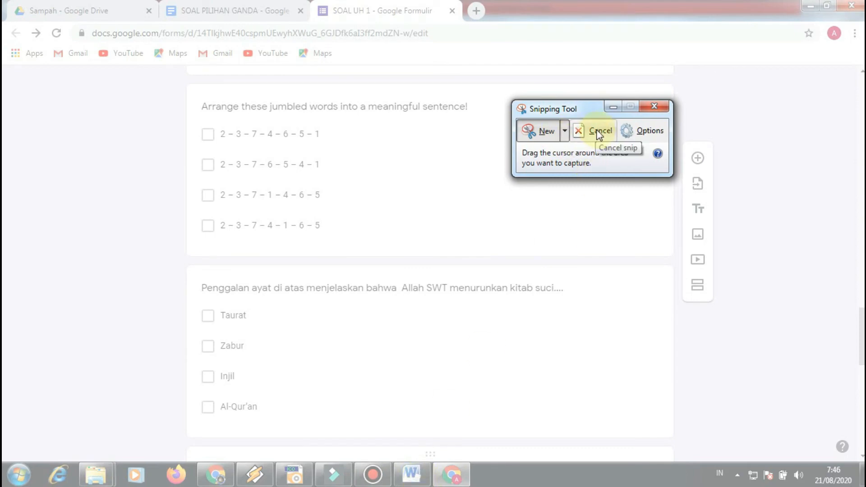
click(599, 134)
- Switch to the Word document and capture the Arabic verse line above "Penggalan ayat di atas" with the Snipping Tool
click(411, 473)
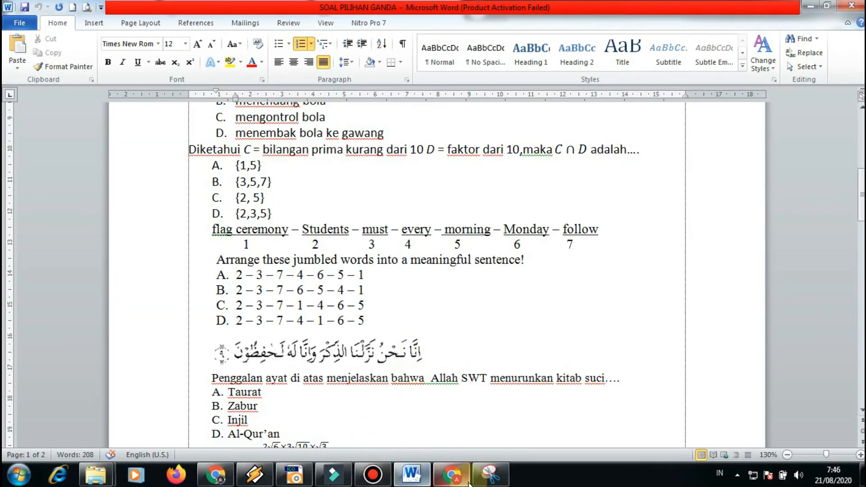
click(491, 473)
click(540, 133)
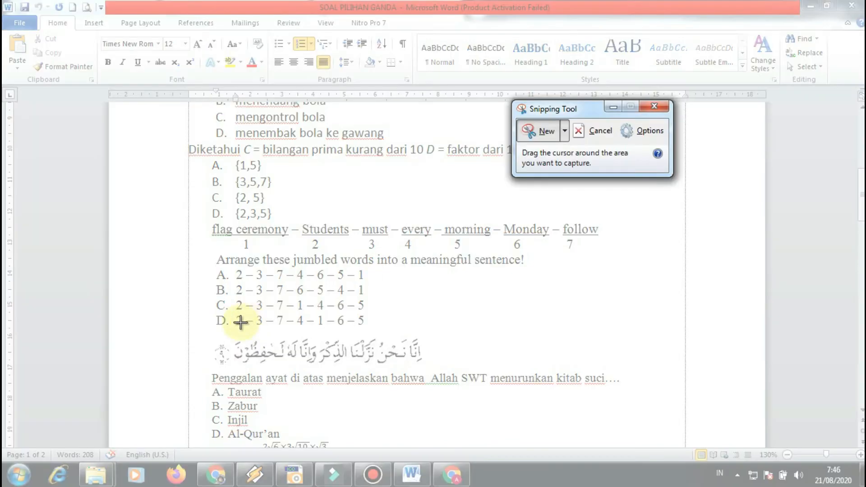
drag(283, 365, 430, 368)
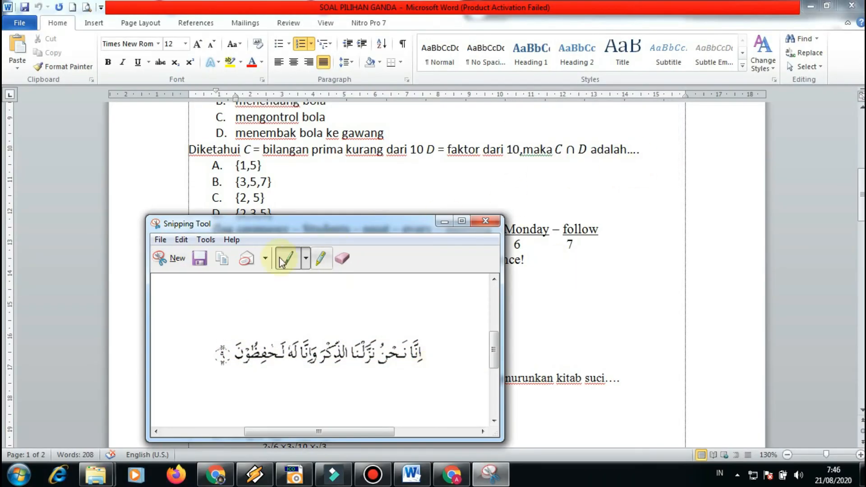
- Save the verse snip to the Desktop as a PNG file named "Soal 6"
click(201, 258)
text(So)
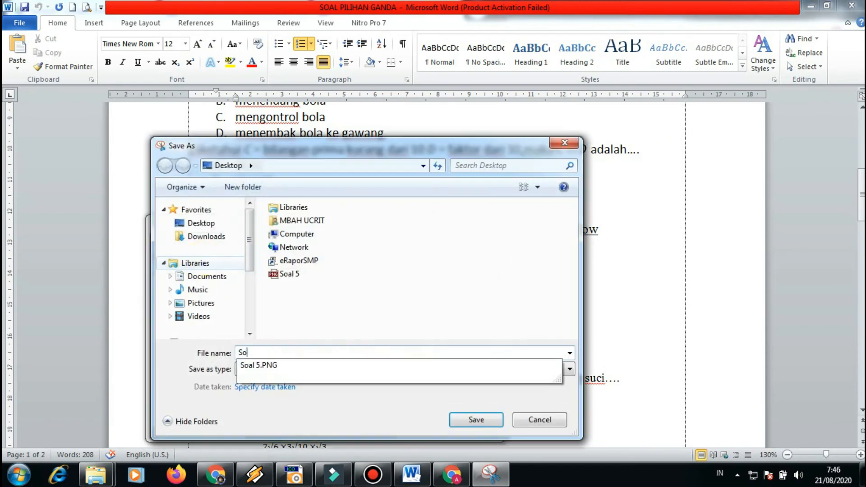
text(al 6)
click(491, 420)
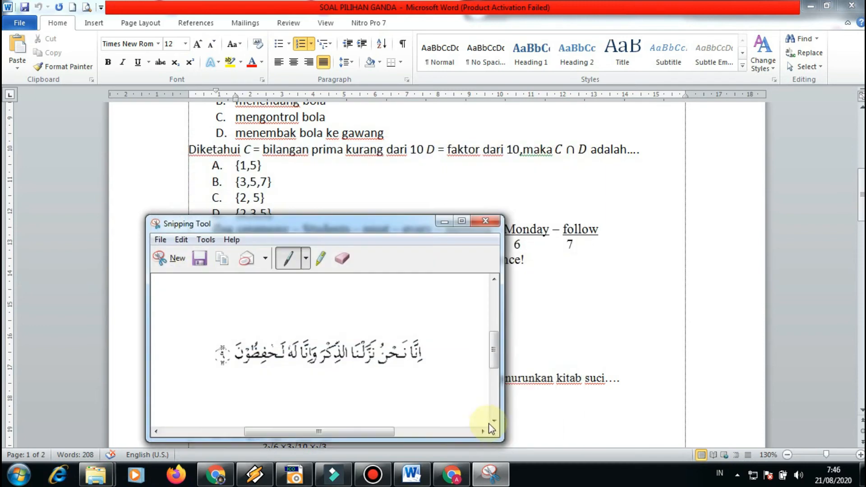
- Check the imported "Hasil dari" question in the Chrome form, then capture its fraction line from the Word document with the Snipping Tool
click(537, 409)
scroll(519, 408, down, 3)
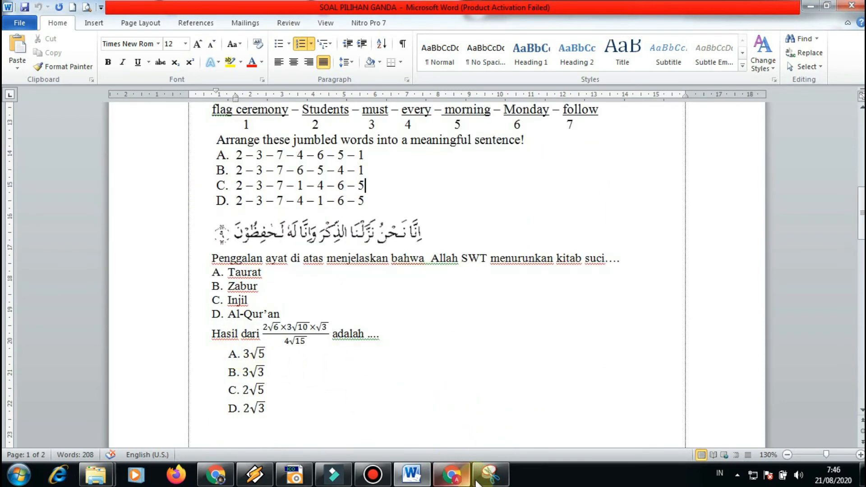
click(452, 474)
scroll(325, 326, down, 7)
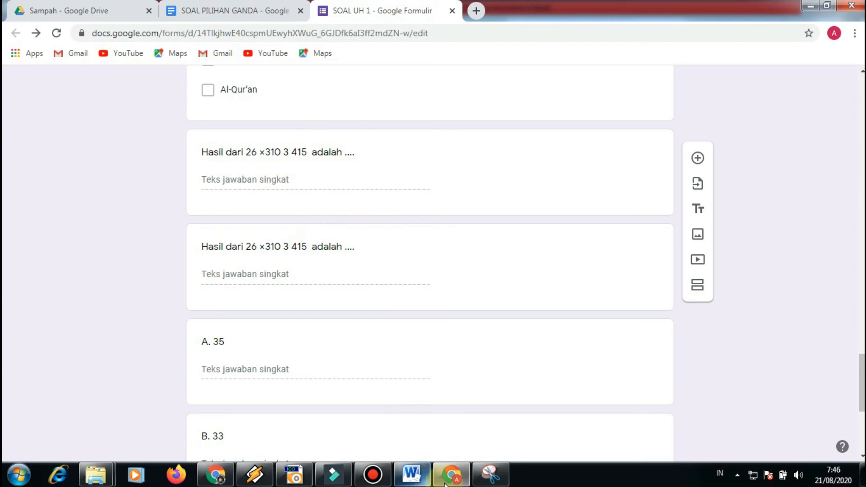
click(412, 475)
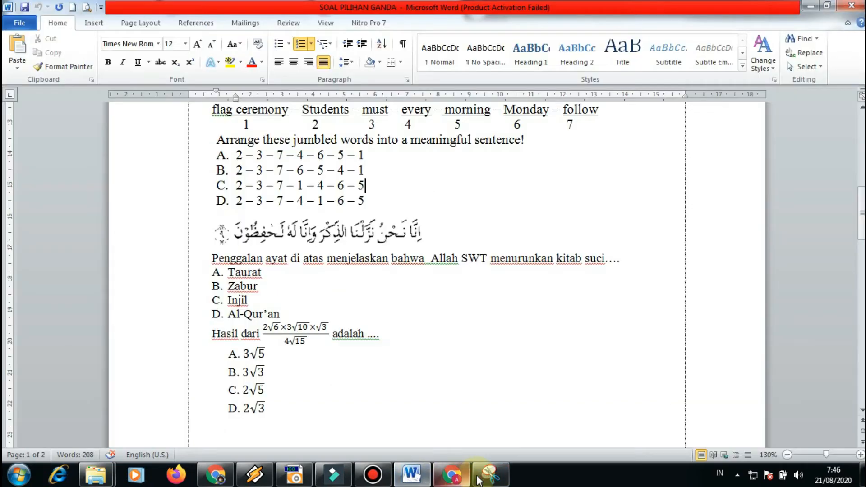
click(483, 478)
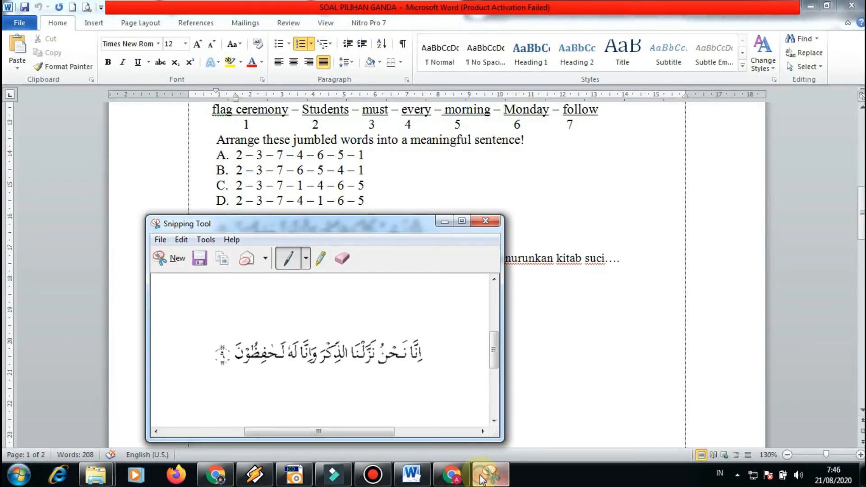
click(177, 257)
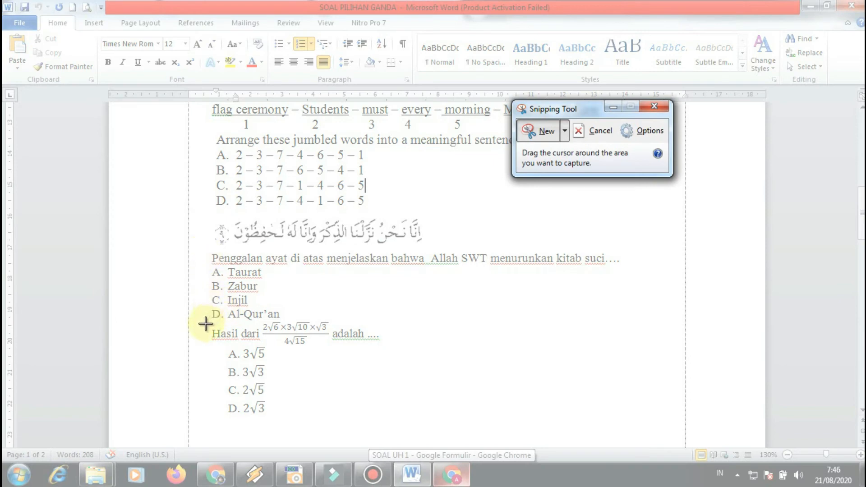
drag(207, 320, 385, 346)
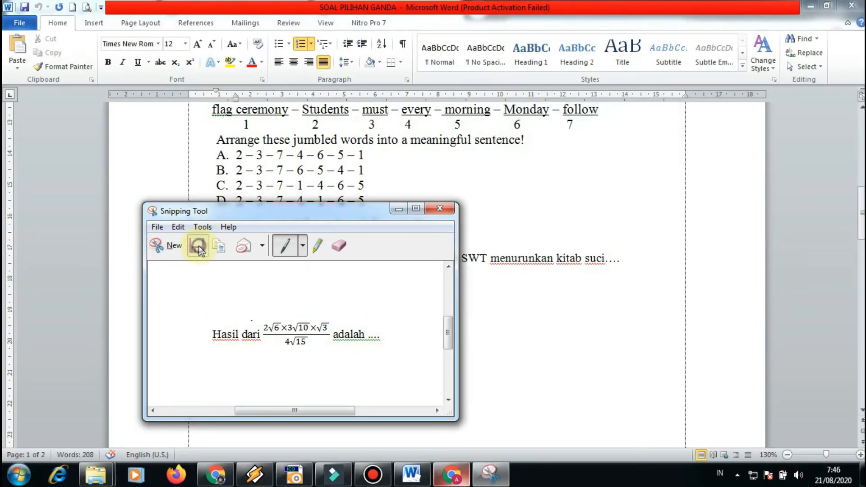
- Save the "Hasil dari" snip to the Desktop as a PNG file named "soal 7"
click(199, 246)
text(soa)
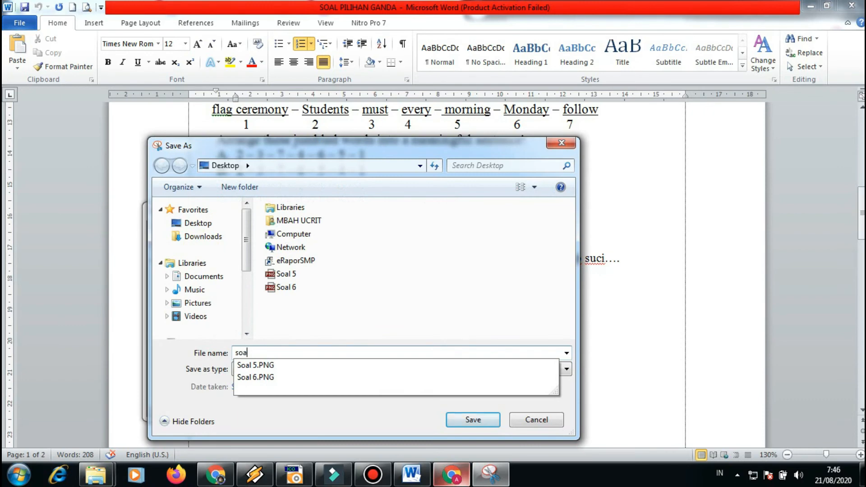
text(l 4)
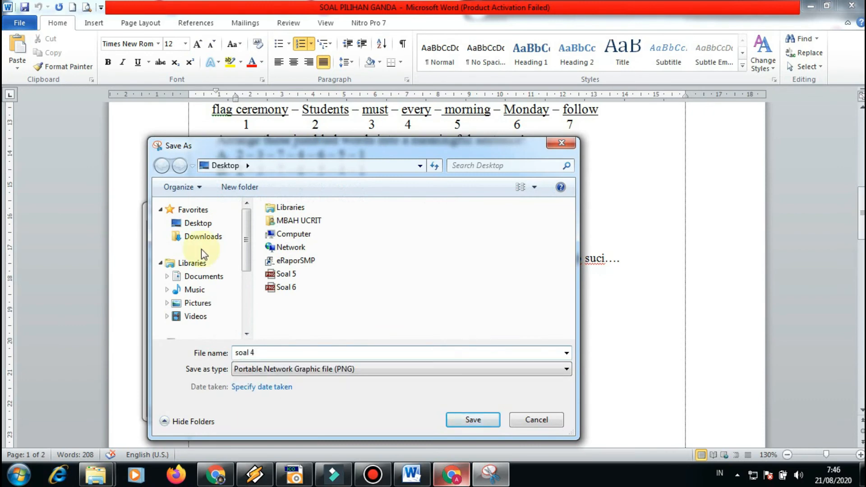
key(BackSpace)
text(7)
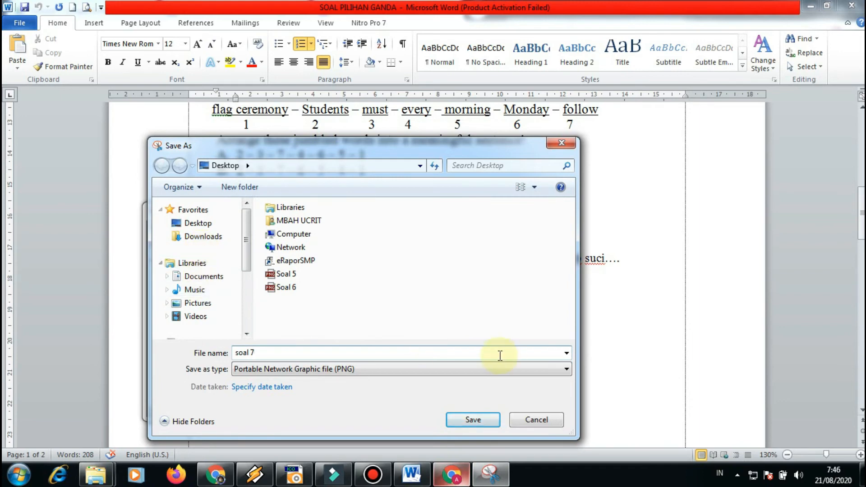
click(473, 420)
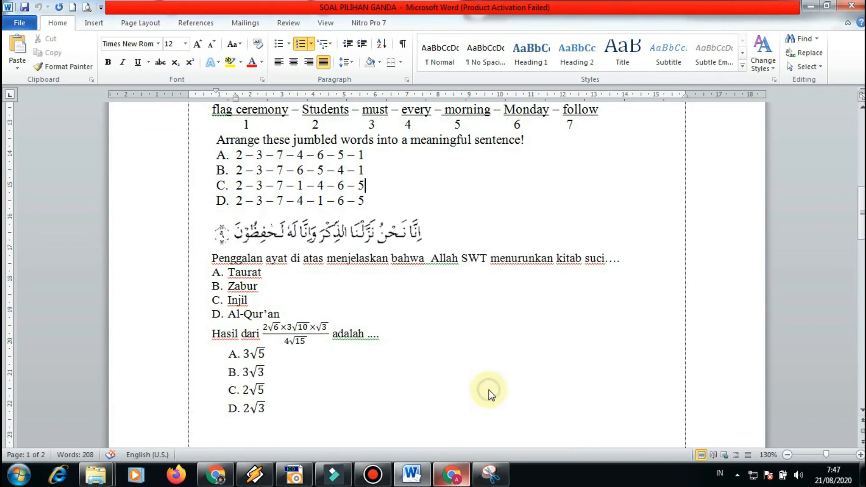
- Return to the form in Chrome and delete the short-answer items holding the "flag ceremony" words and the numbers 1 to 7
click(451, 475)
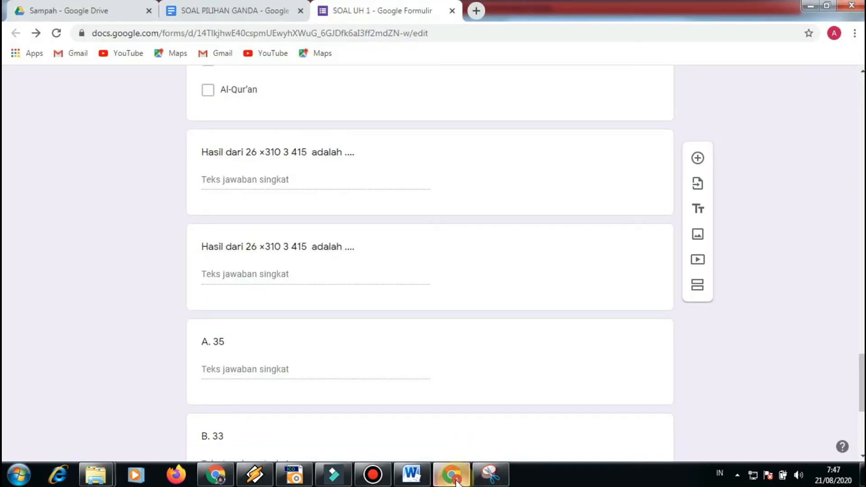
scroll(426, 340, up, 4)
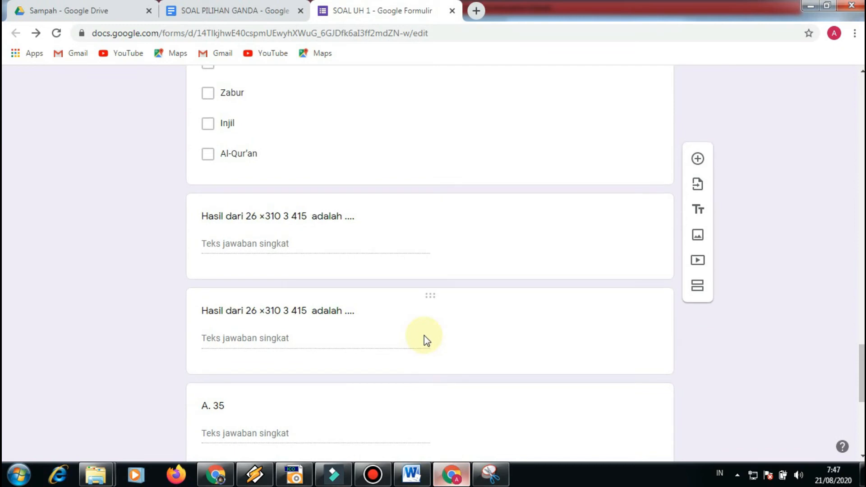
scroll(424, 336, up, 4)
scroll(424, 336, up, 3)
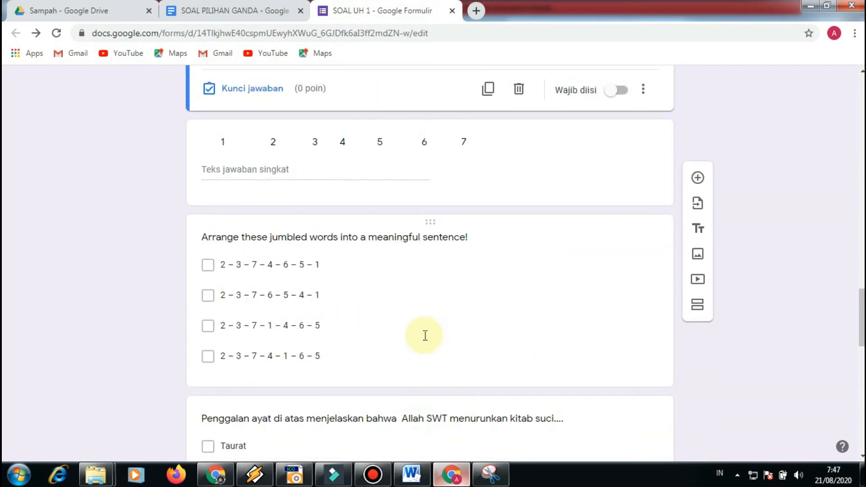
scroll(424, 336, up, 3)
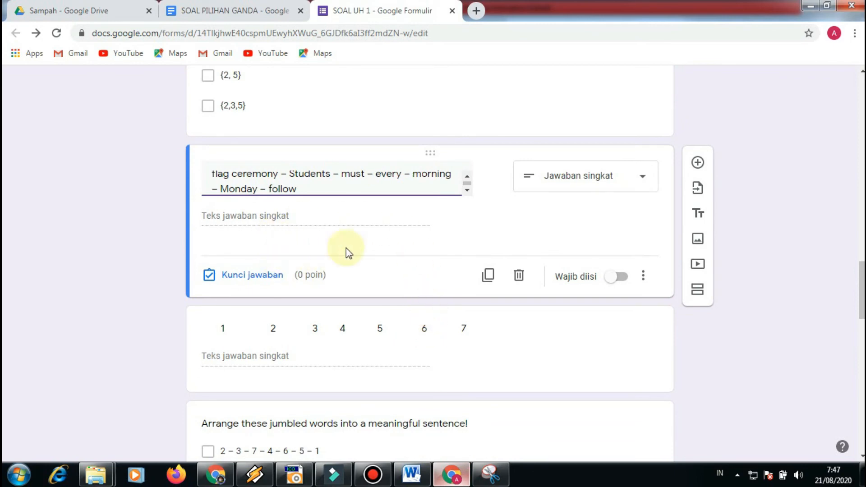
click(519, 276)
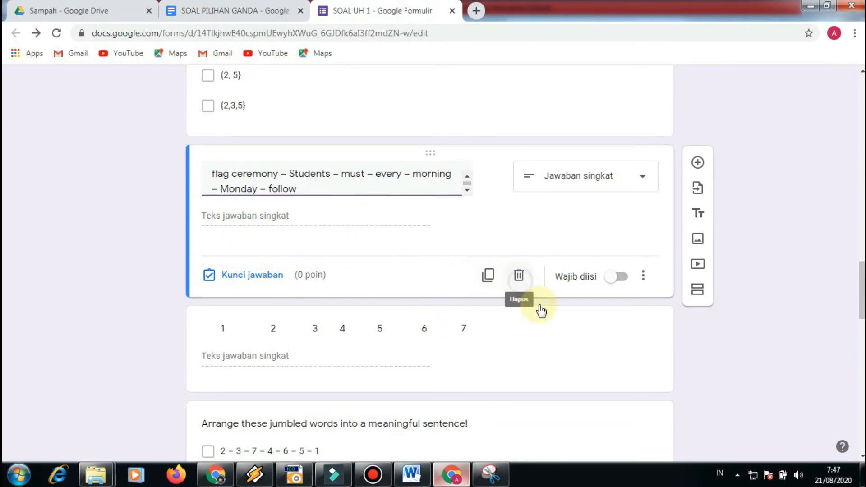
click(514, 306)
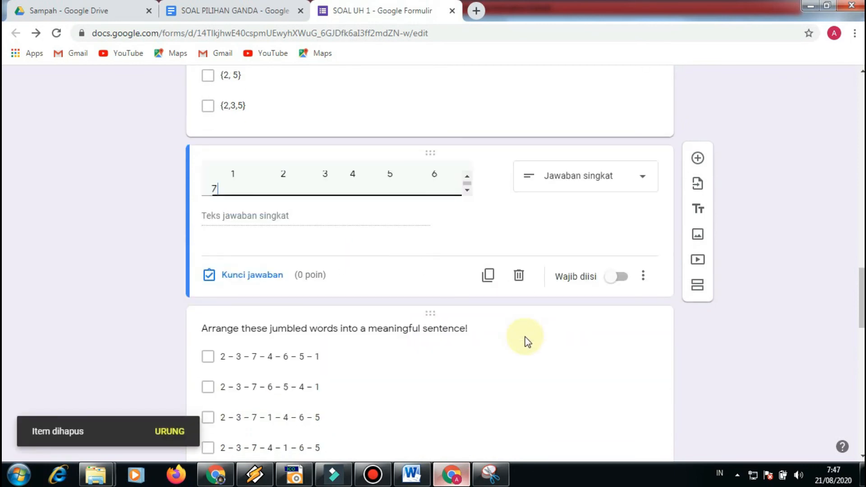
click(518, 287)
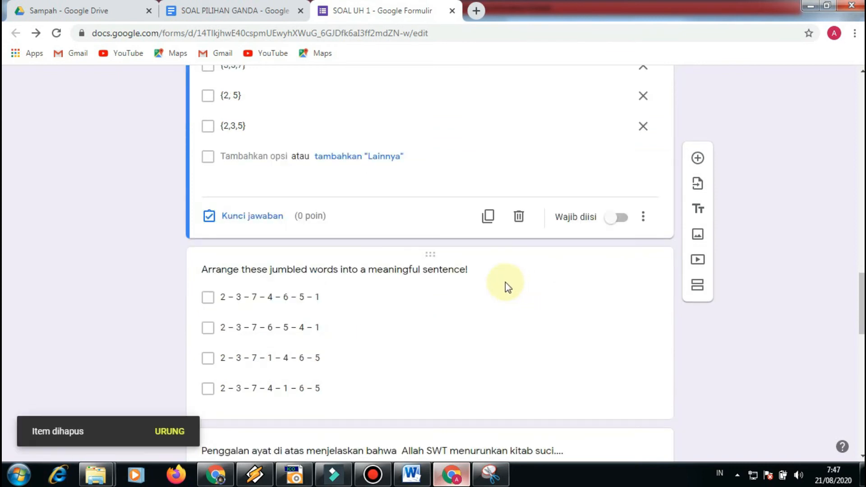
- Insert the "Soal 5" image from the Desktop into the "Arrange these jumbled words into a meaningful sentence!" question
click(496, 283)
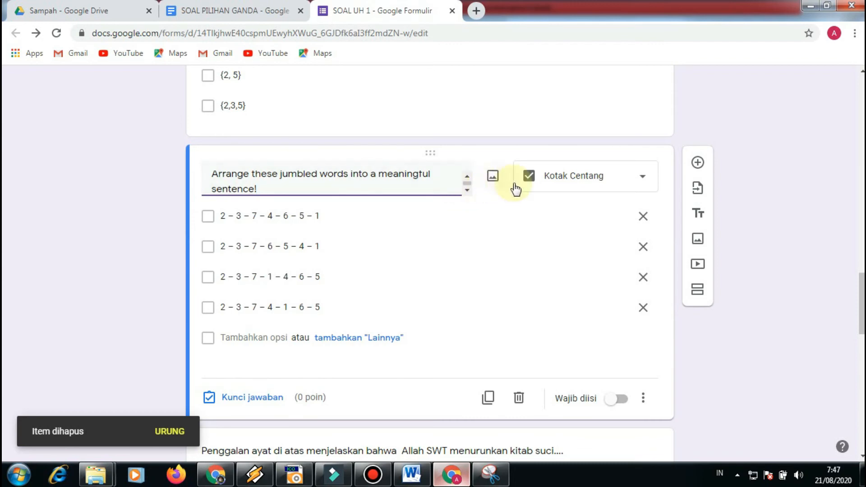
click(493, 176)
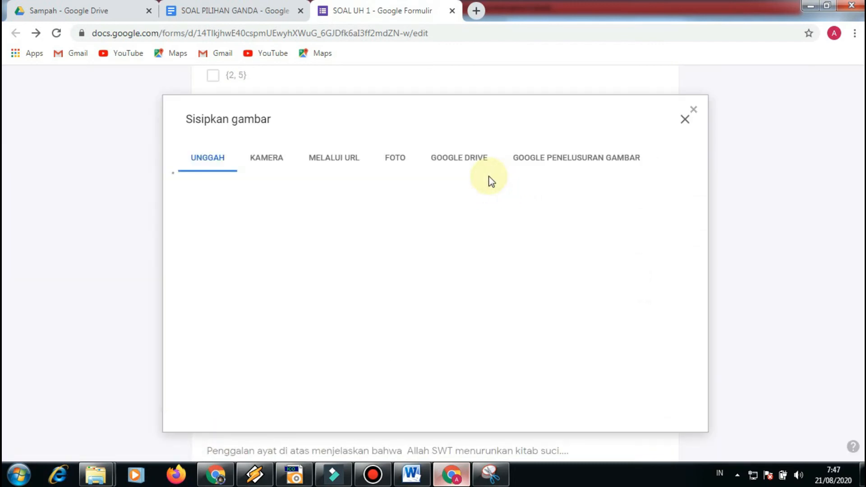
click(448, 342)
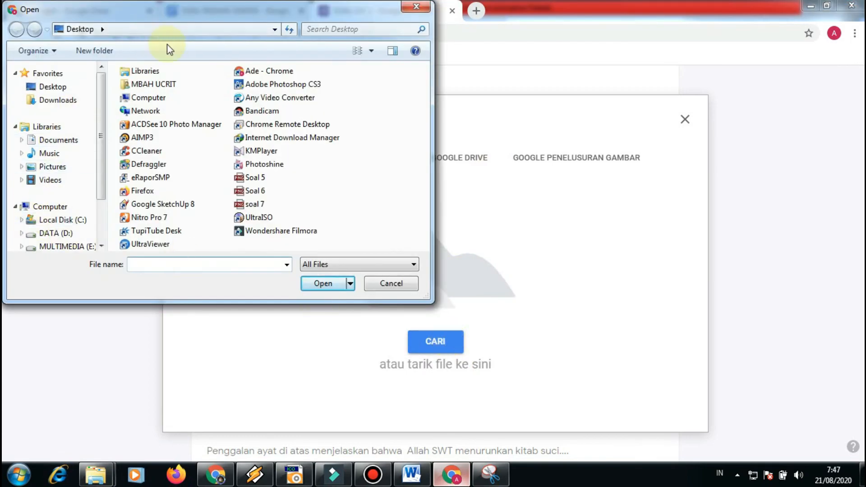
click(262, 179)
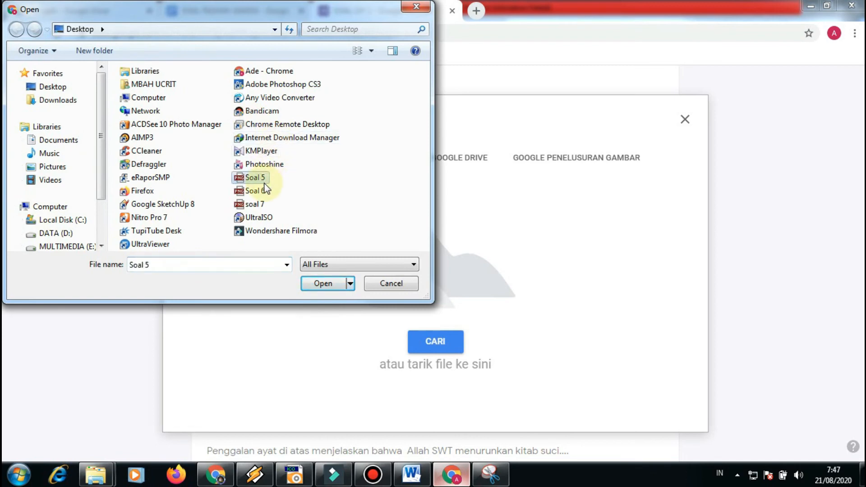
click(54, 88)
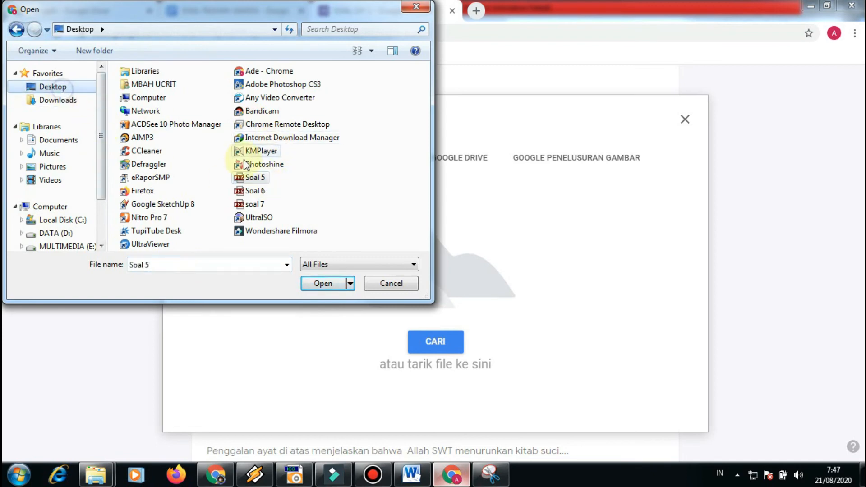
click(328, 285)
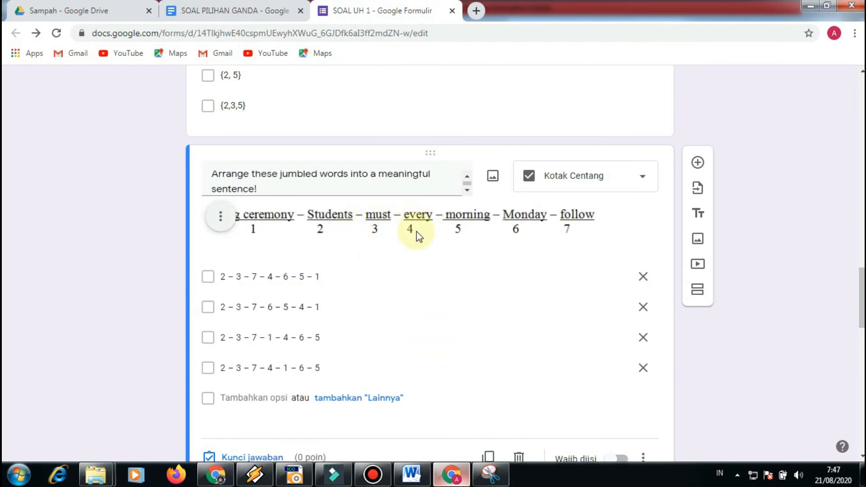
- Make the "Arrange these jumbled words" question required and set its value to 2 points in the answer key
scroll(416, 232, down, 3)
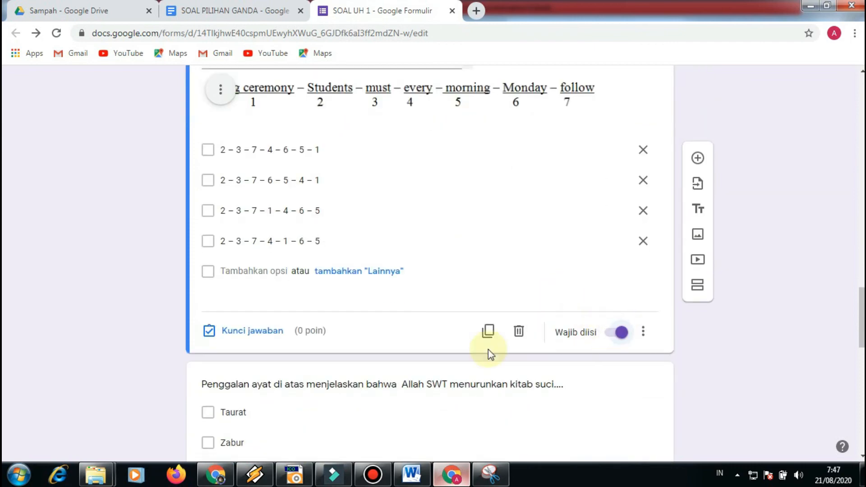
scroll(488, 338, up, 3)
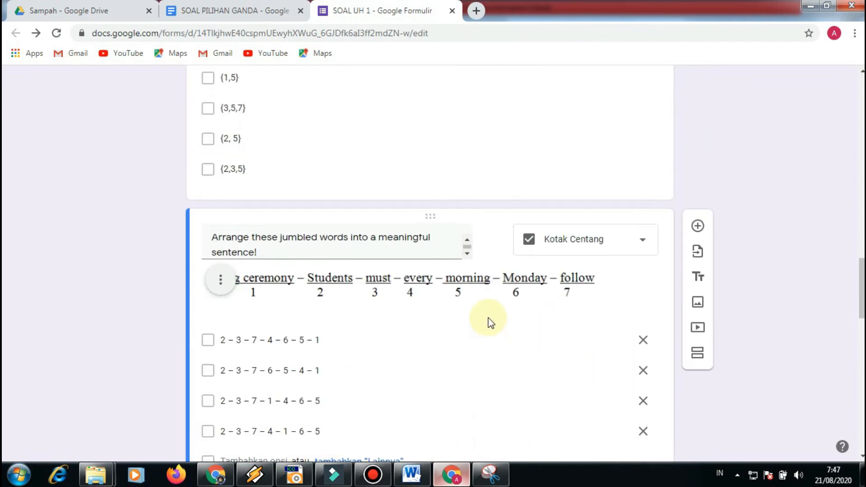
scroll(488, 317, down, 4)
click(269, 332)
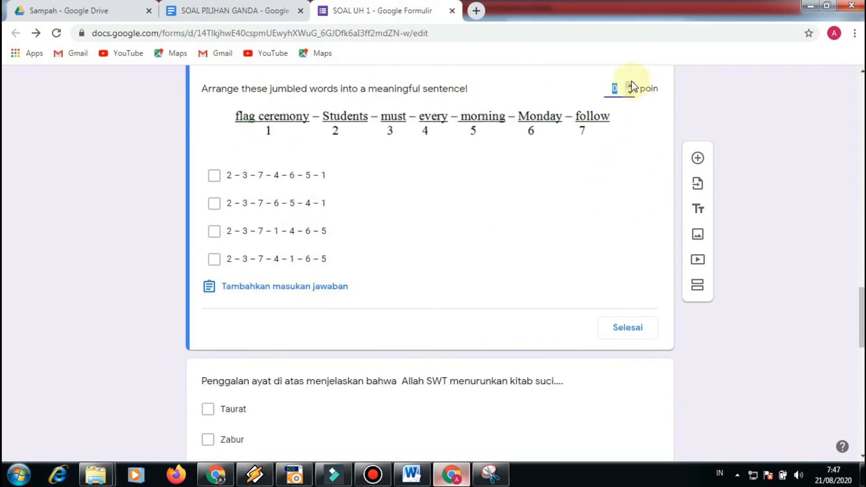
click(631, 86)
click(631, 87)
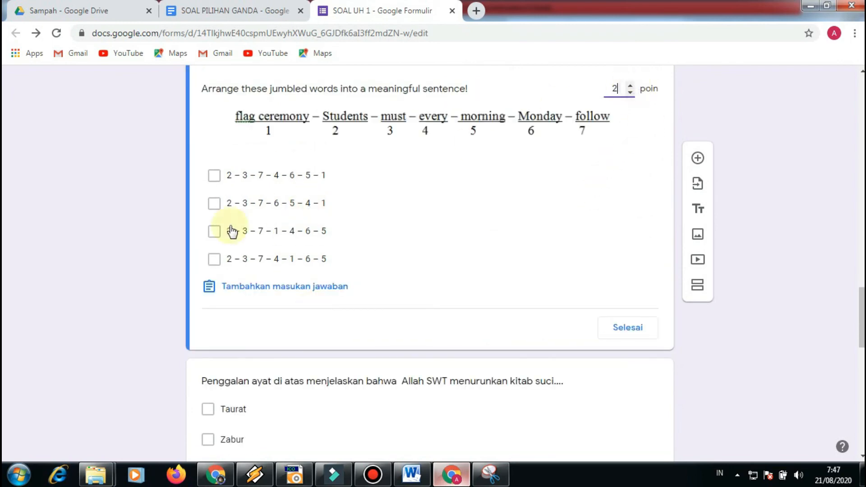
- Mark 2 – 3 – 7 – 6 – 5 – 4 – 1 as the correct answer to the jumbled-words question and finish its answer key
click(213, 207)
click(620, 328)
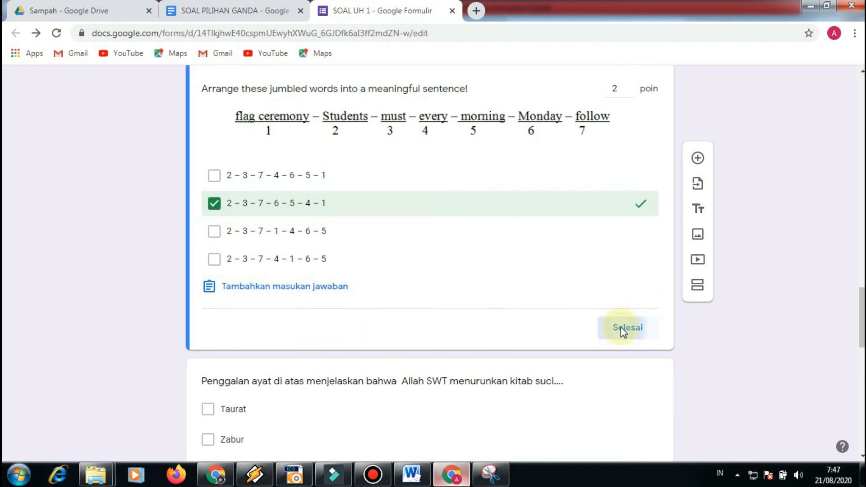
- Insert the "Soal 6" image from the Desktop into the "Penggalan ayat di atas" question
scroll(620, 327, down, 6)
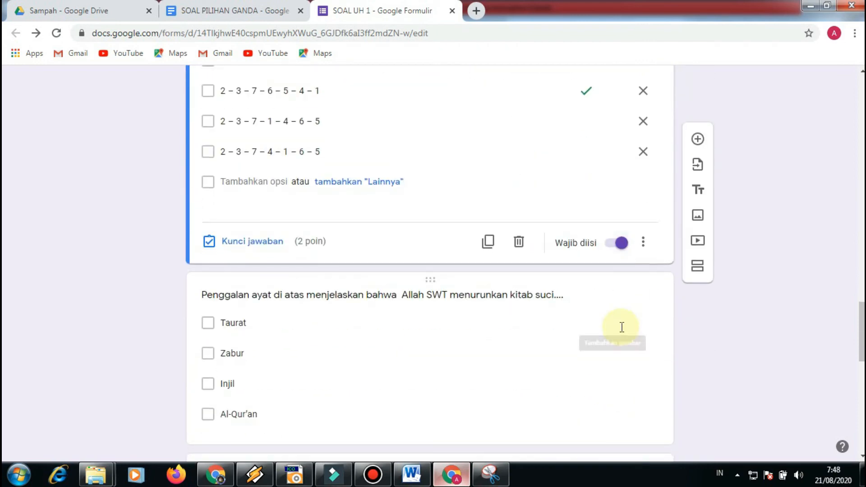
click(276, 306)
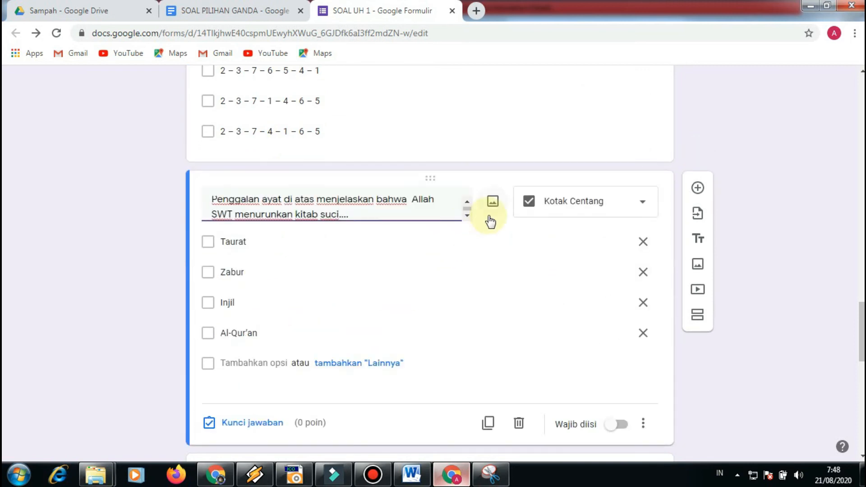
click(491, 205)
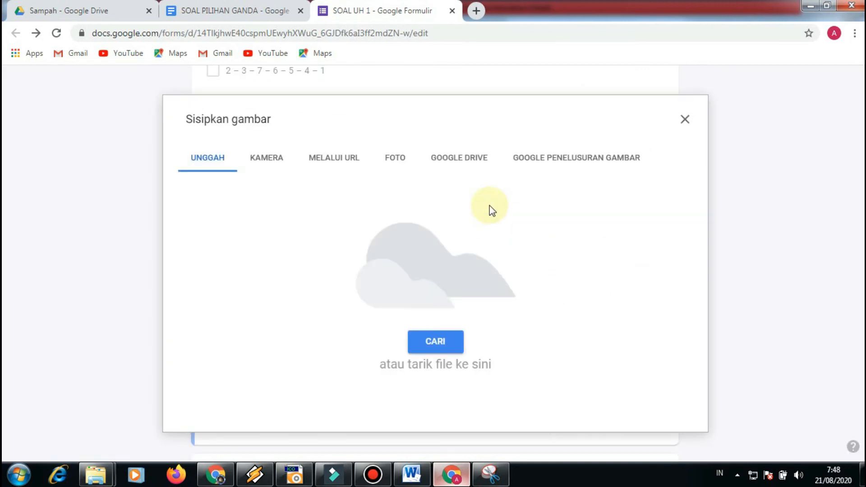
click(439, 346)
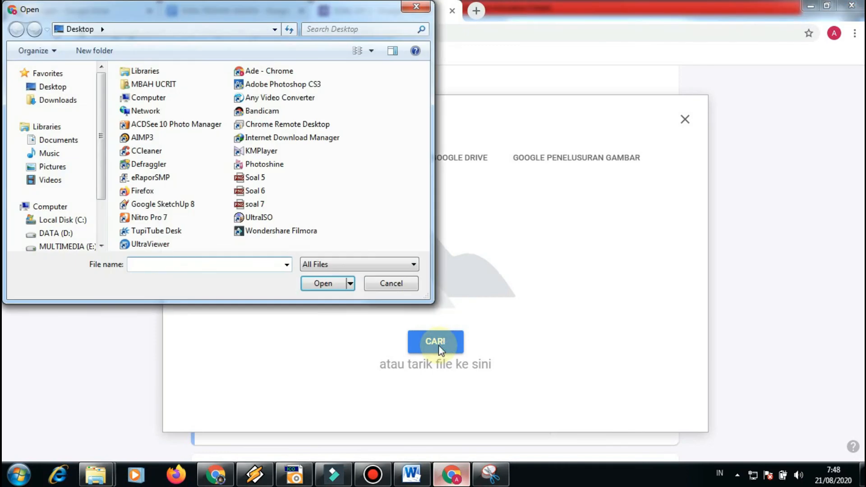
click(251, 190)
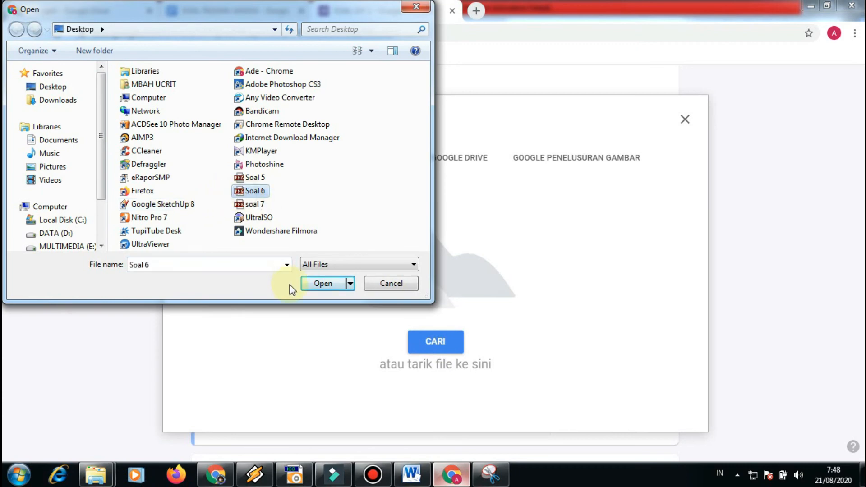
click(323, 283)
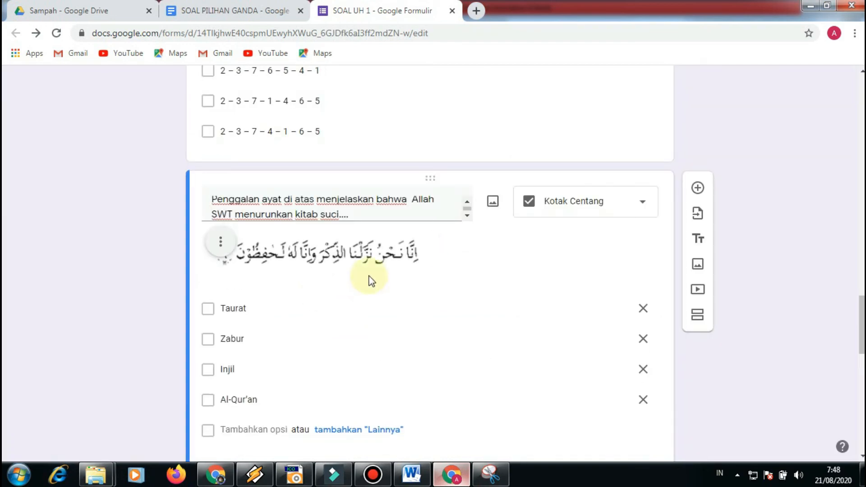
- Make the "Penggalan ayat di atas" question required, with Zabur as the correct answer and a value of 2 points
scroll(369, 274, down, 1)
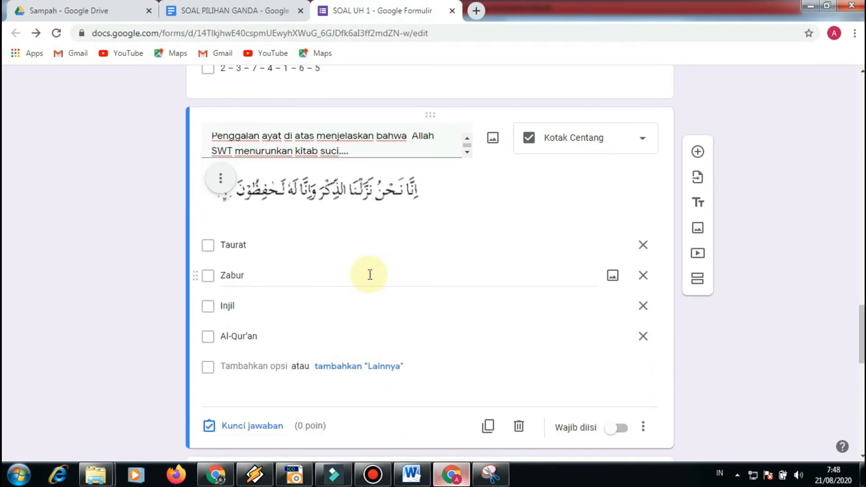
click(619, 432)
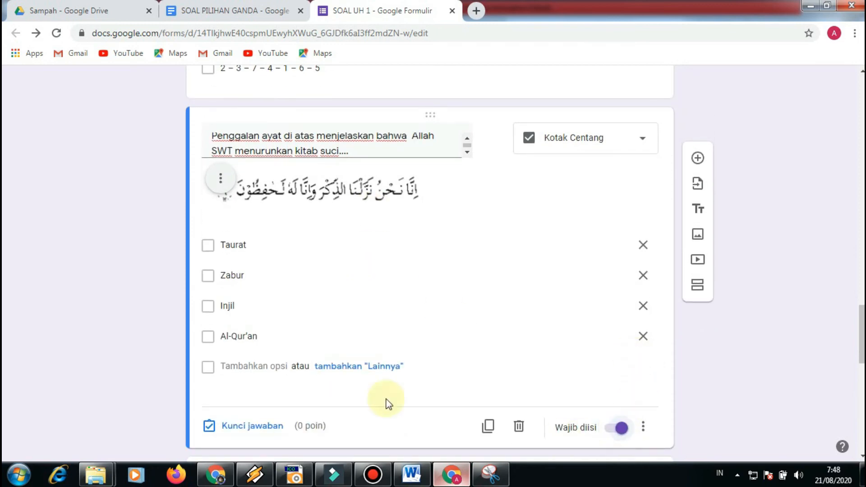
click(253, 426)
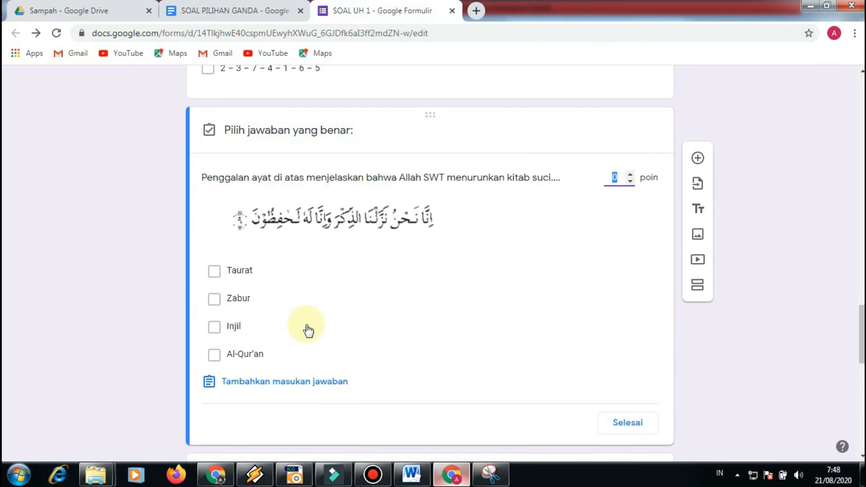
click(214, 297)
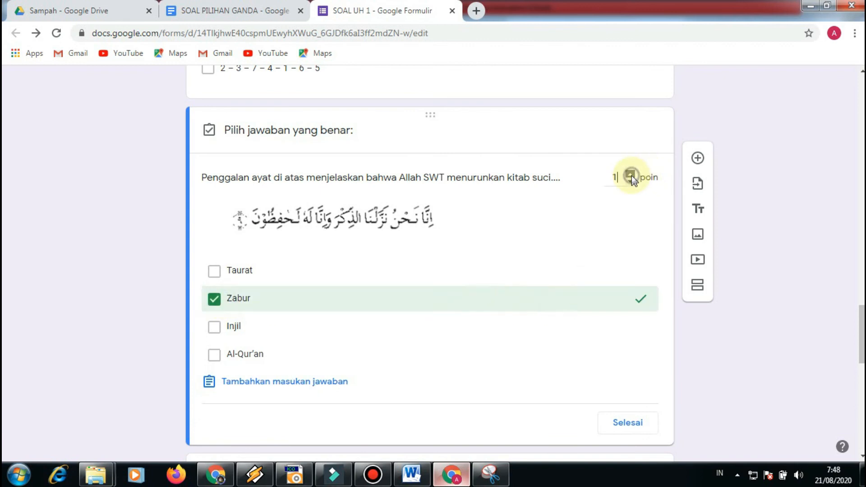
click(627, 423)
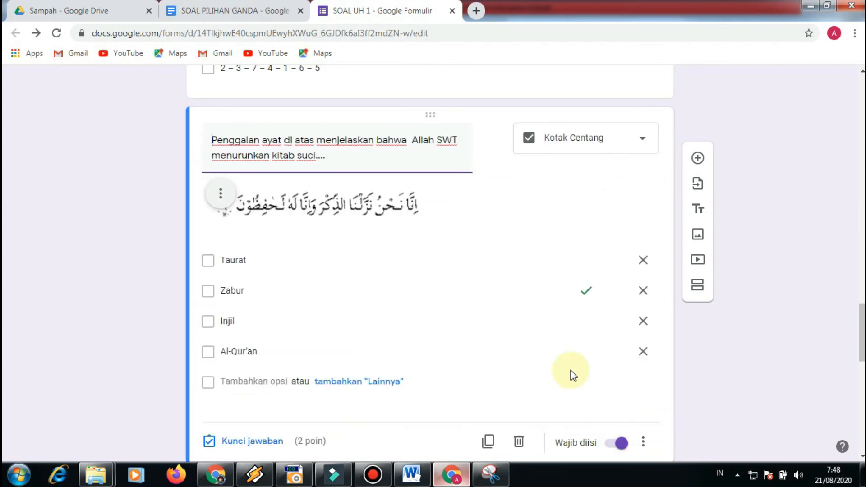
- Delete one of the duplicate "Hasil dari" questions and the four short-answer items A. 35, B. 33, C. 25 and D. 23
scroll(570, 370, down, 1)
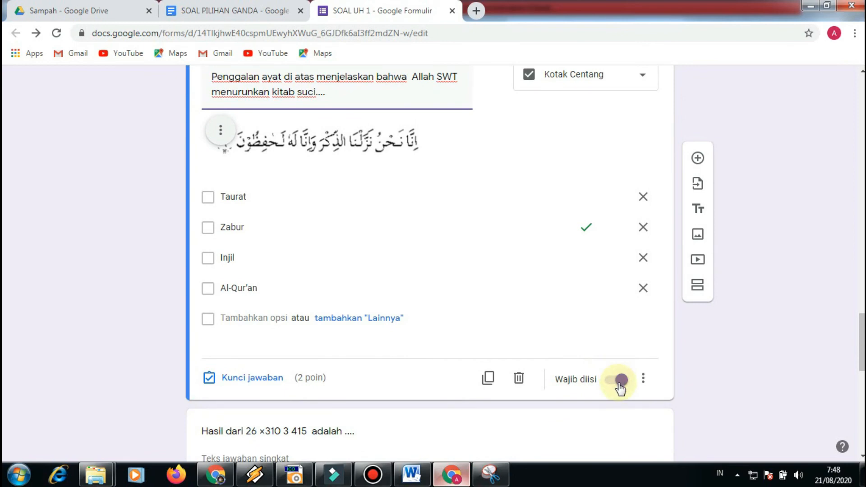
scroll(620, 387, down, 1)
scroll(621, 387, down, 1)
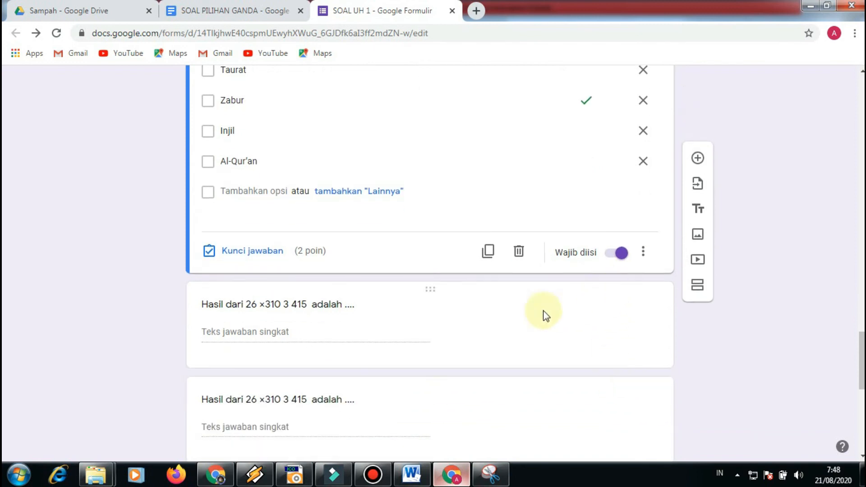
click(355, 363)
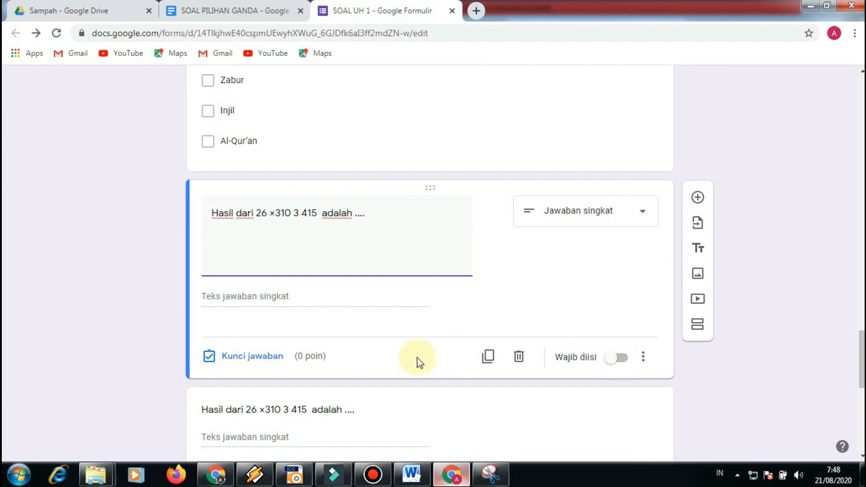
click(519, 358)
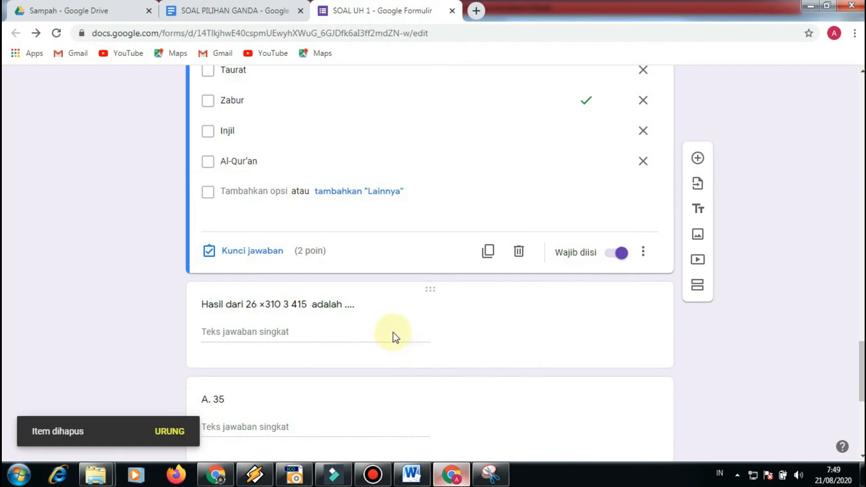
scroll(412, 364, down, 7)
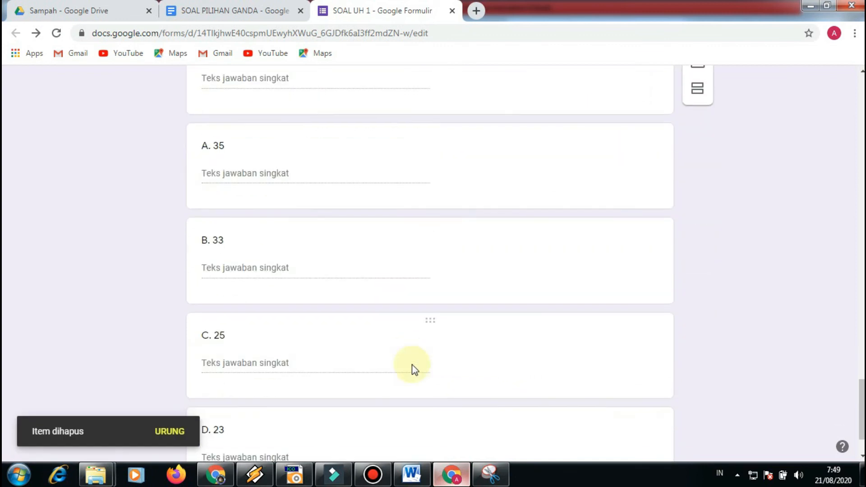
click(447, 393)
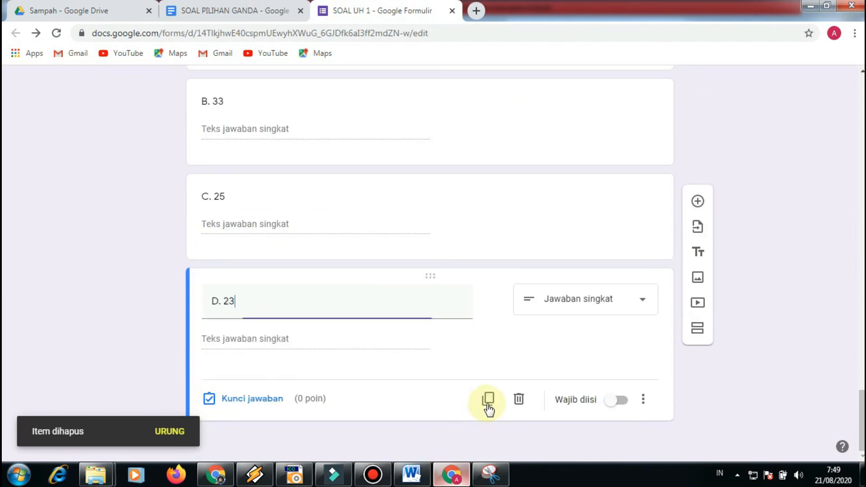
click(518, 401)
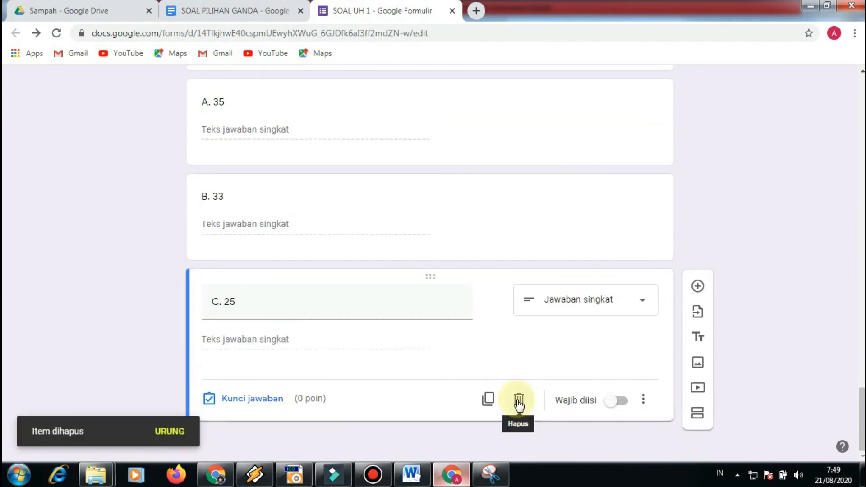
click(518, 402)
click(518, 406)
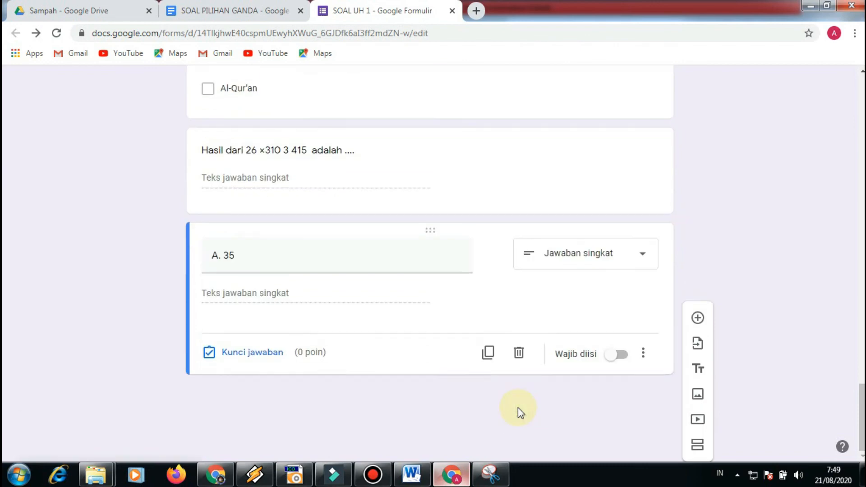
click(519, 403)
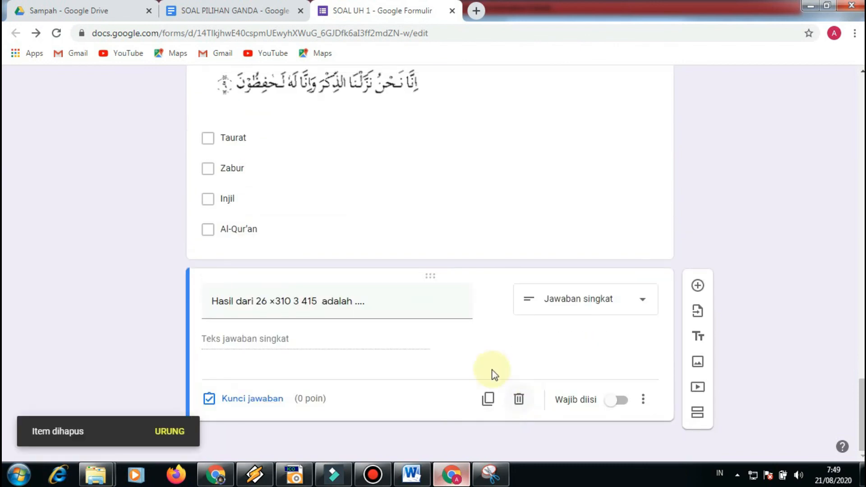
- Clear the remaining "Hasil dari" question's text and insert the "soal 7" image from the Desktop in its place
triple_click(452, 309)
key(BackSpace)
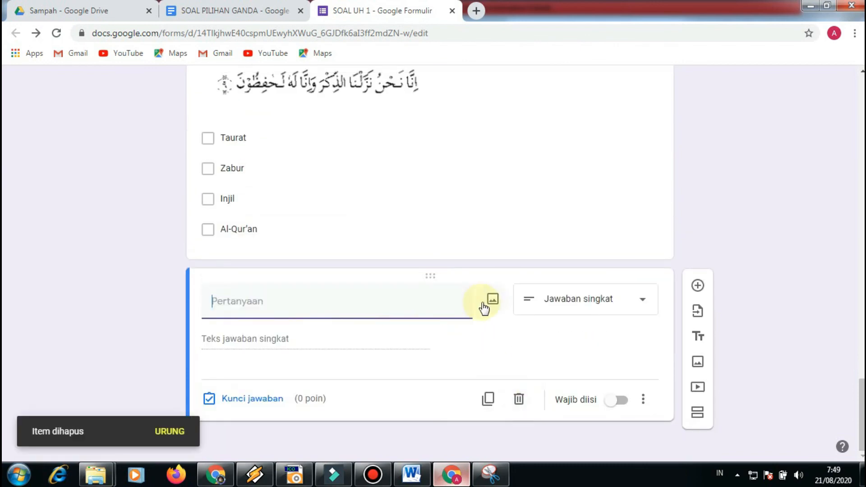
click(492, 306)
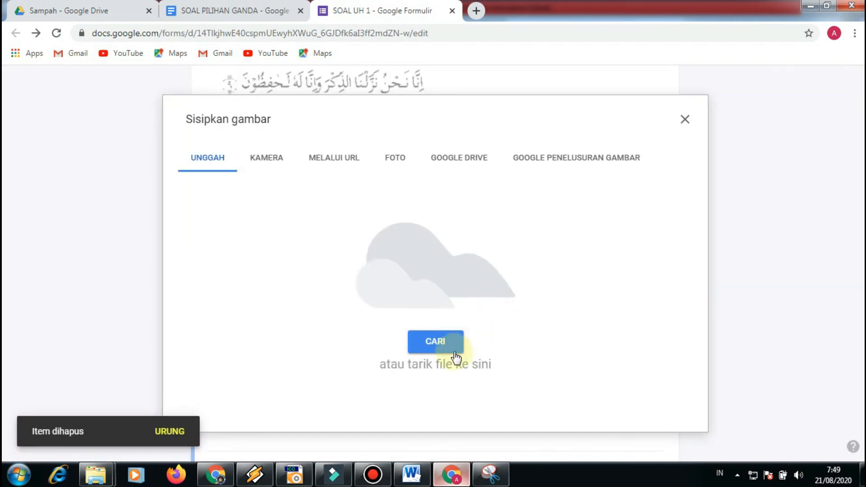
click(439, 344)
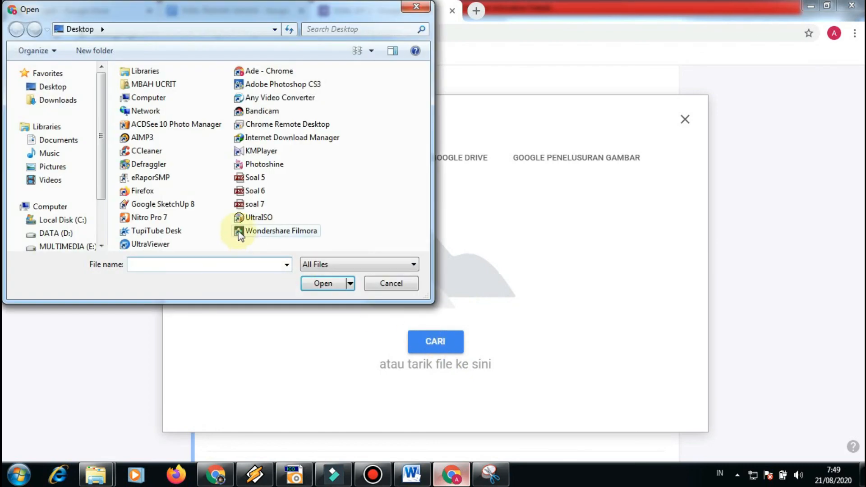
click(252, 204)
click(317, 283)
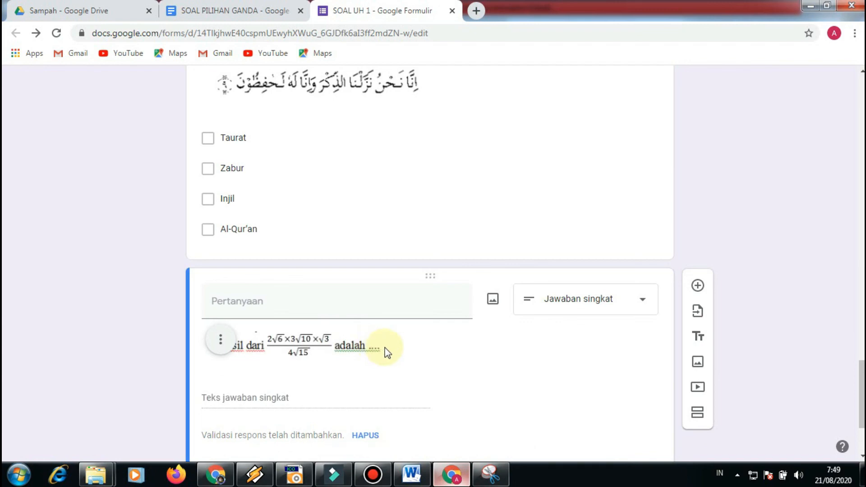
- Change the "Hasil dari" image question from short answer to the checkbox type (Kotak Centang)
scroll(368, 342, down, 1)
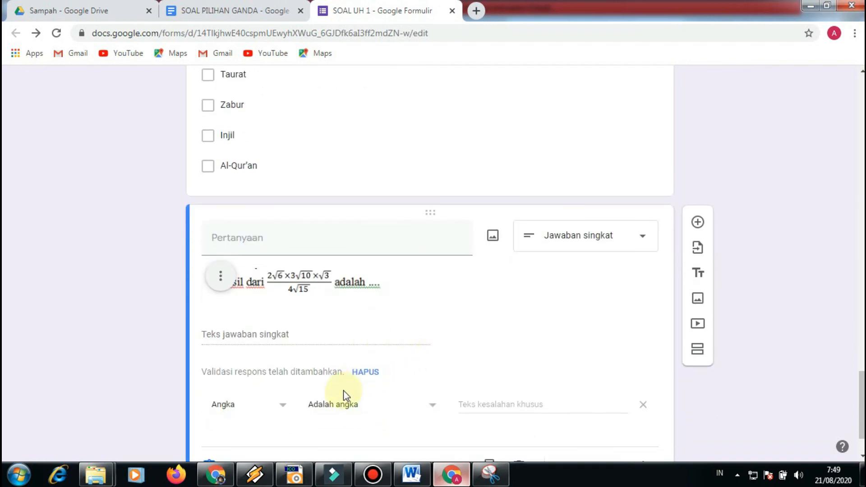
scroll(344, 396, down, 1)
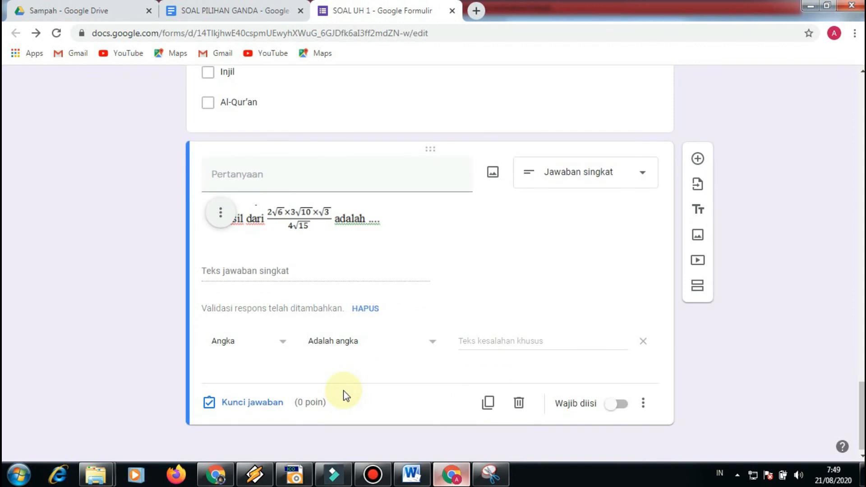
click(591, 175)
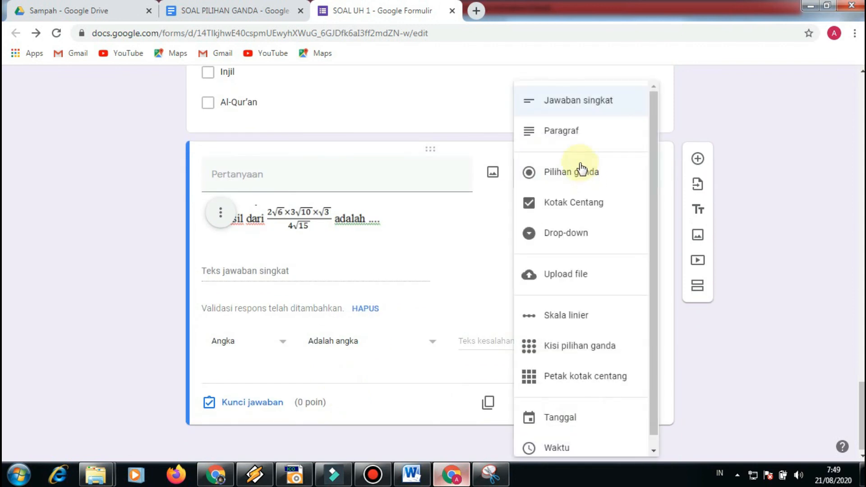
click(574, 203)
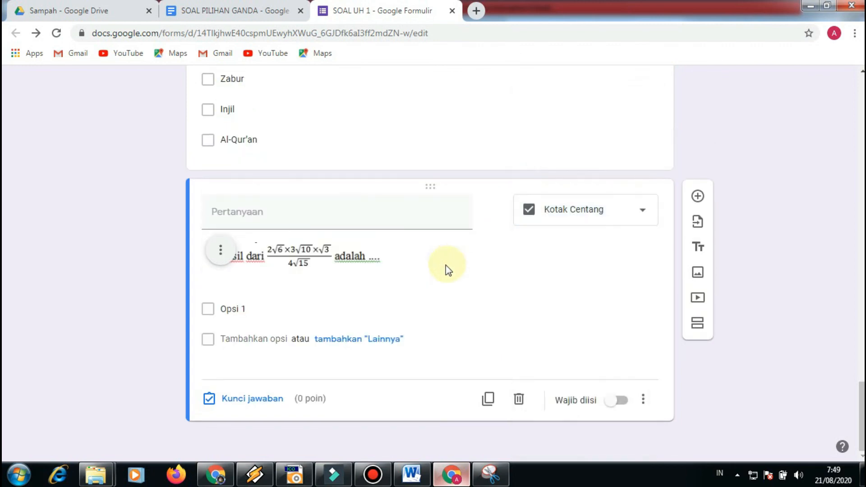
- Select the first option's text for replacement, switch to the Word document and select answer A's expression 3√5 under "Hasil dari"
click(296, 303)
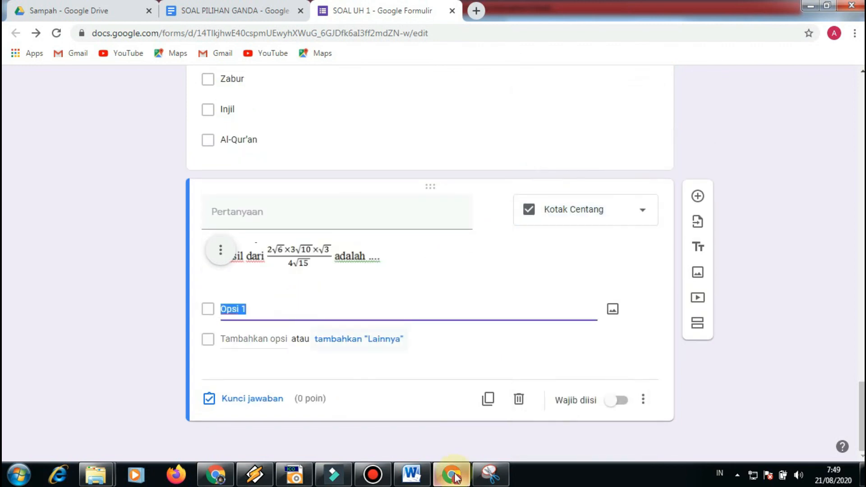
click(409, 478)
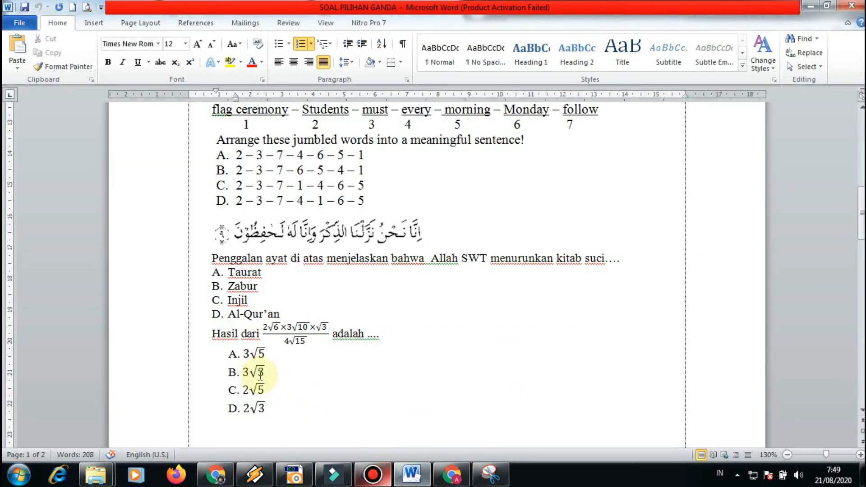
click(246, 357)
click(246, 356)
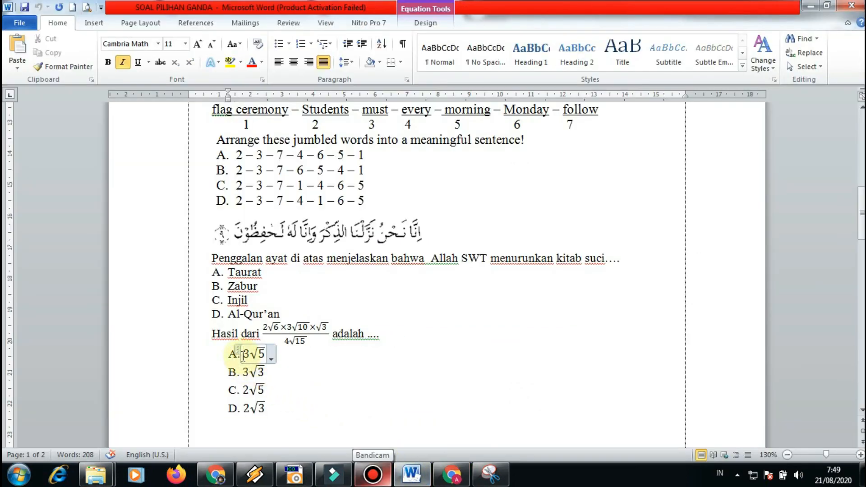
drag(244, 354, 290, 354)
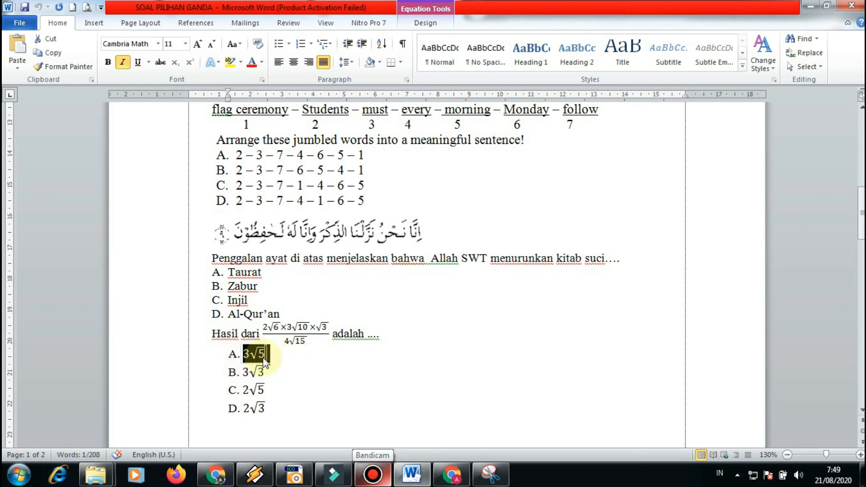